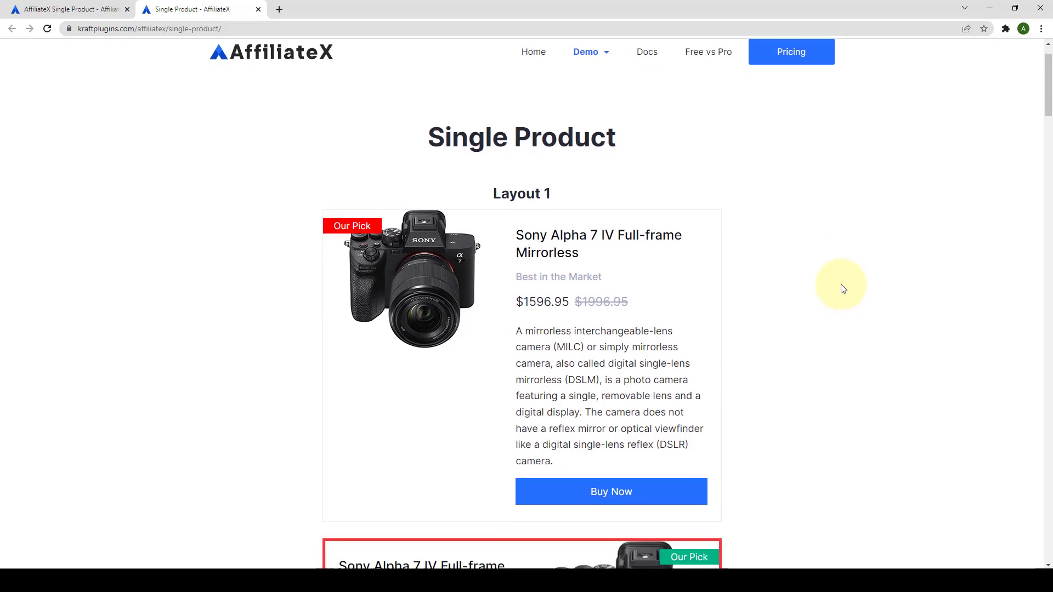
- Review the Single Product demo page, looking through the sample products under Layout 1, Layout 2 and Layout 3
scroll(843, 289, down, 10)
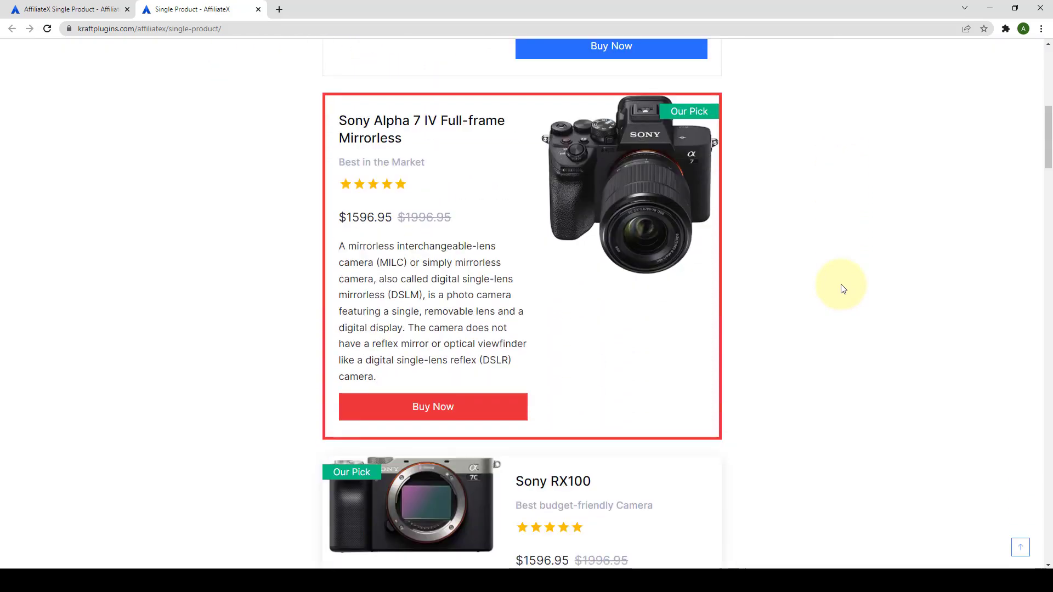
scroll(843, 289, down, 10)
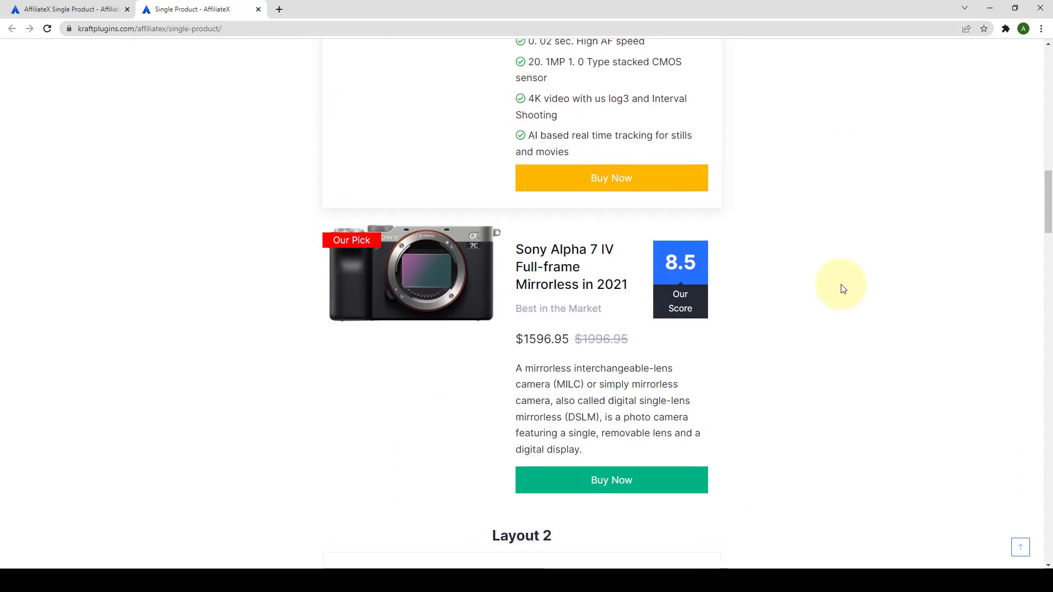
scroll(842, 289, down, 11)
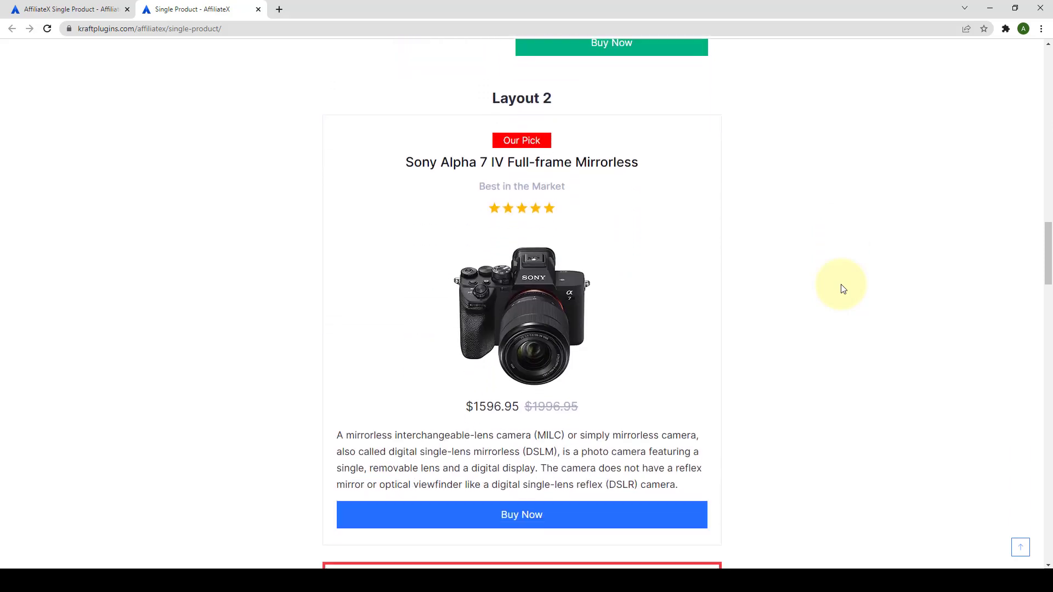
scroll(842, 289, down, 13)
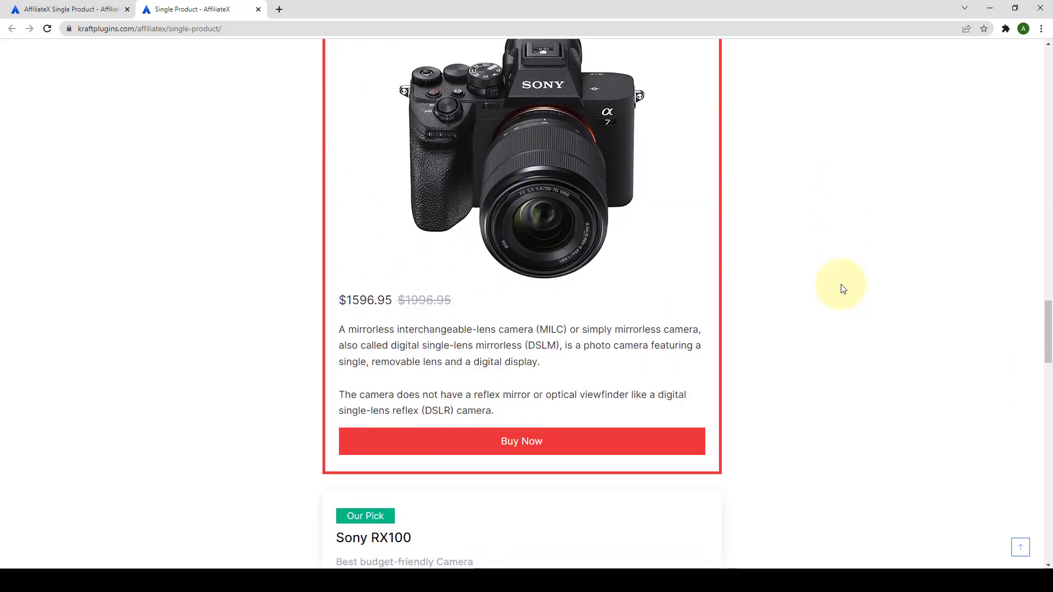
scroll(843, 289, down, 14)
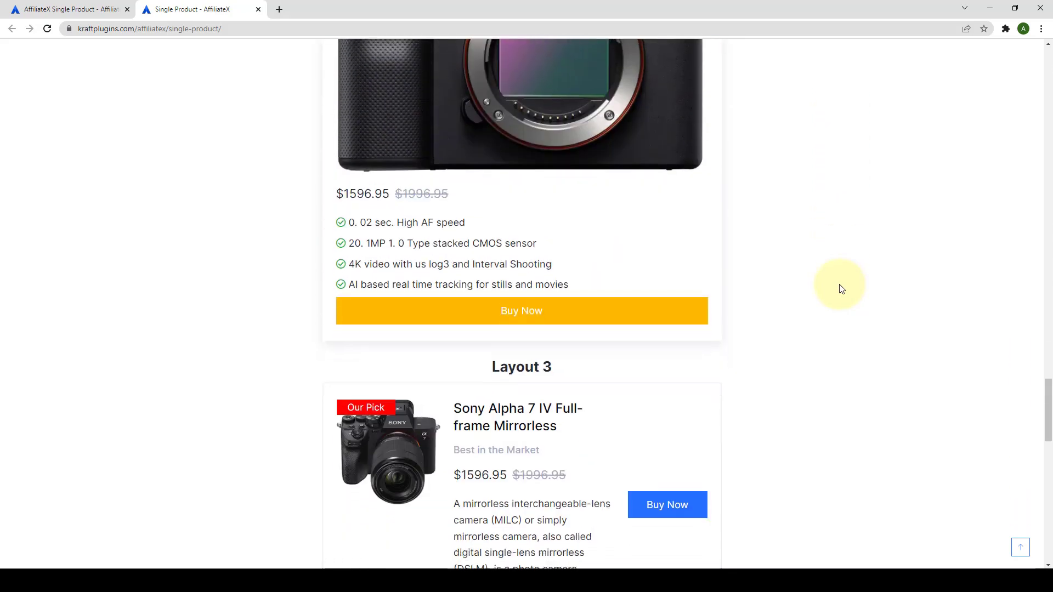
scroll(842, 288, down, 4)
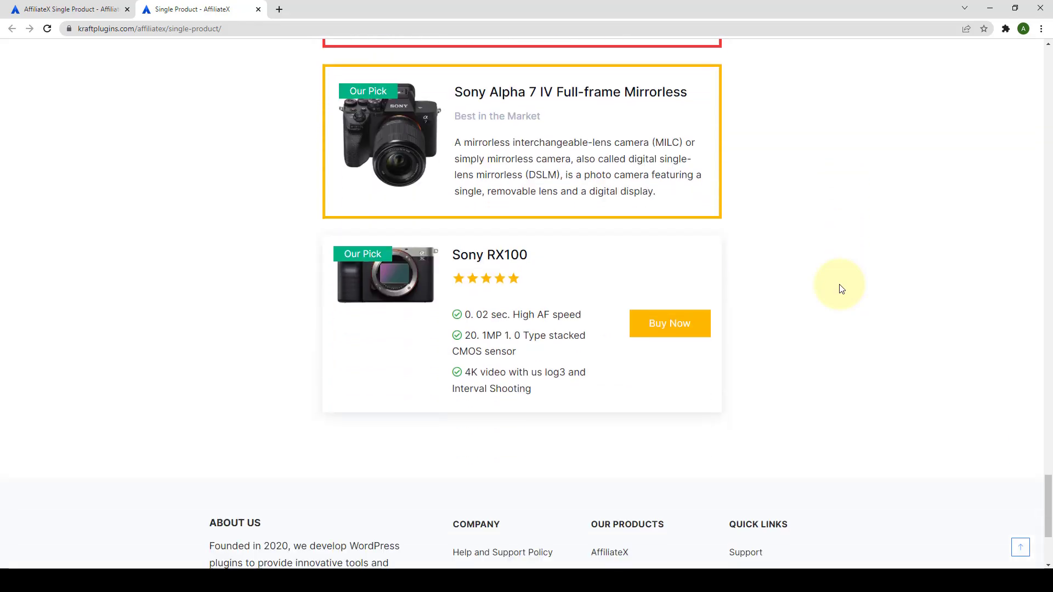
click(1019, 545)
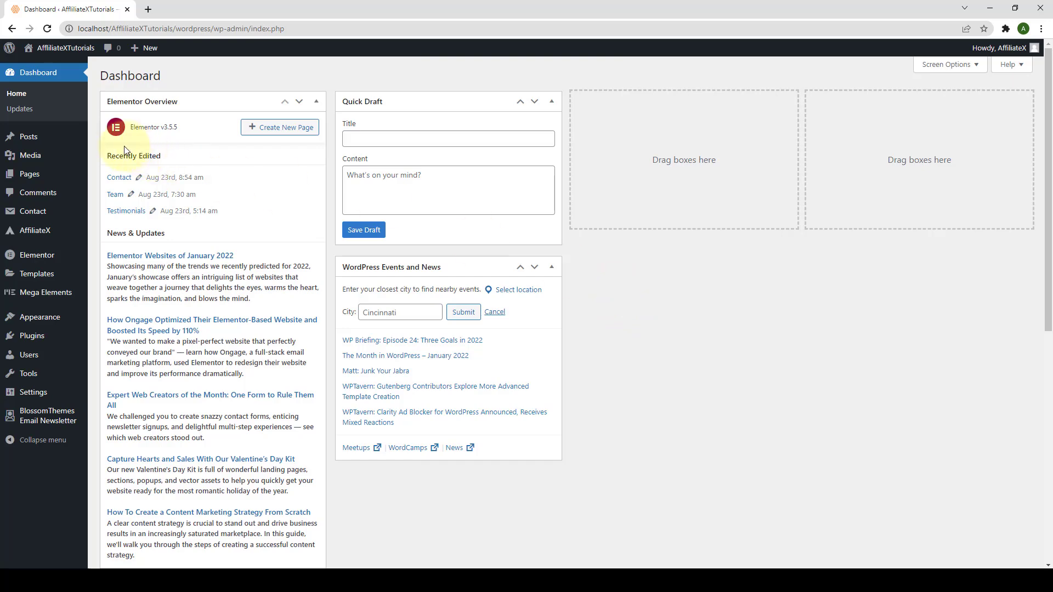
- From the list of all posts, open both the editor and the published view of "Affiliate X Single Product" in new tabs
click(111, 138)
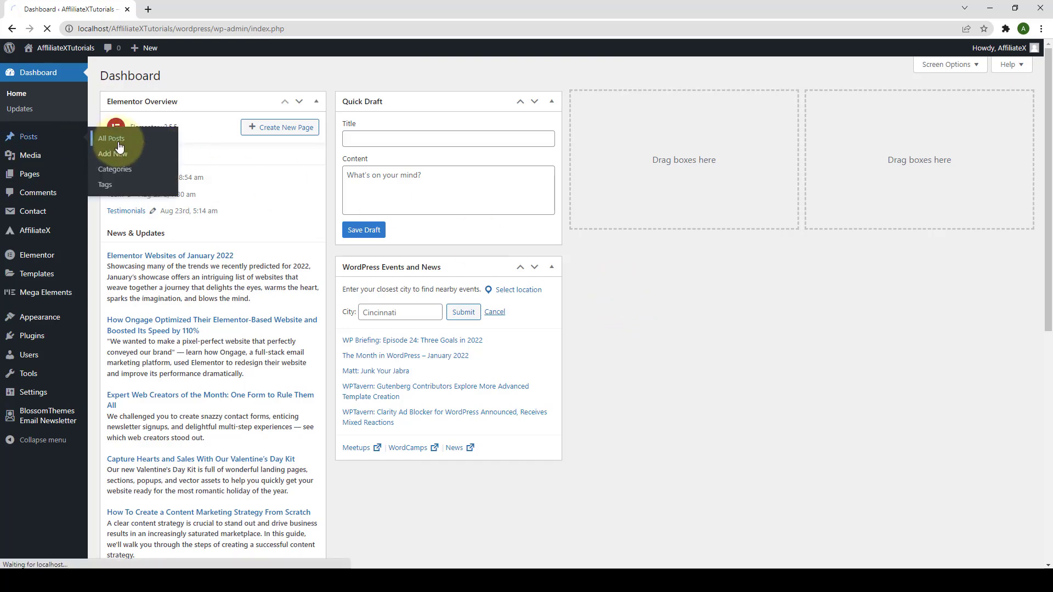
scroll(183, 223, down, 3)
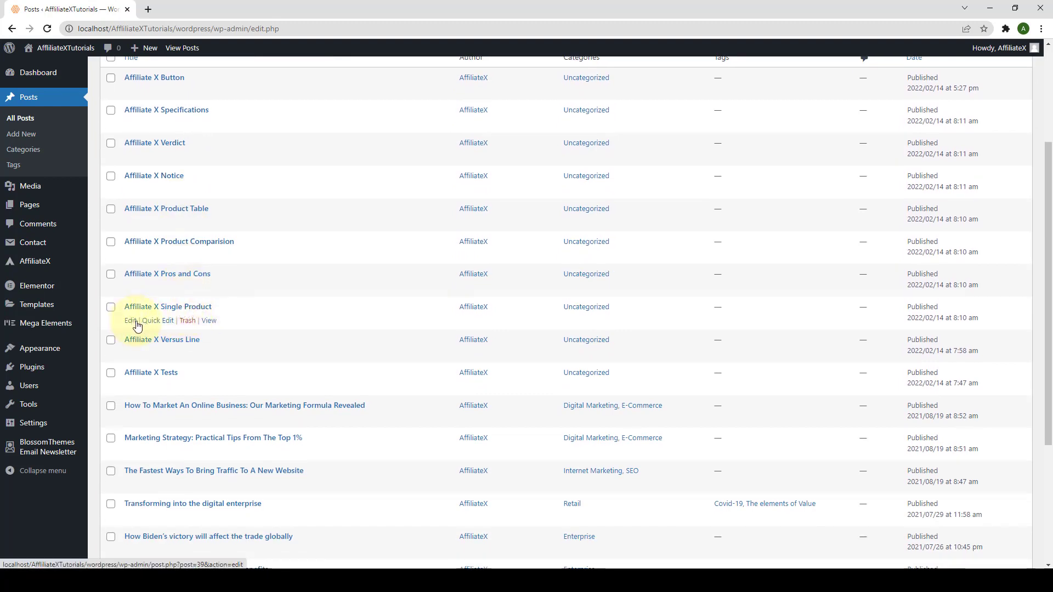
right_click(137, 325)
click(165, 331)
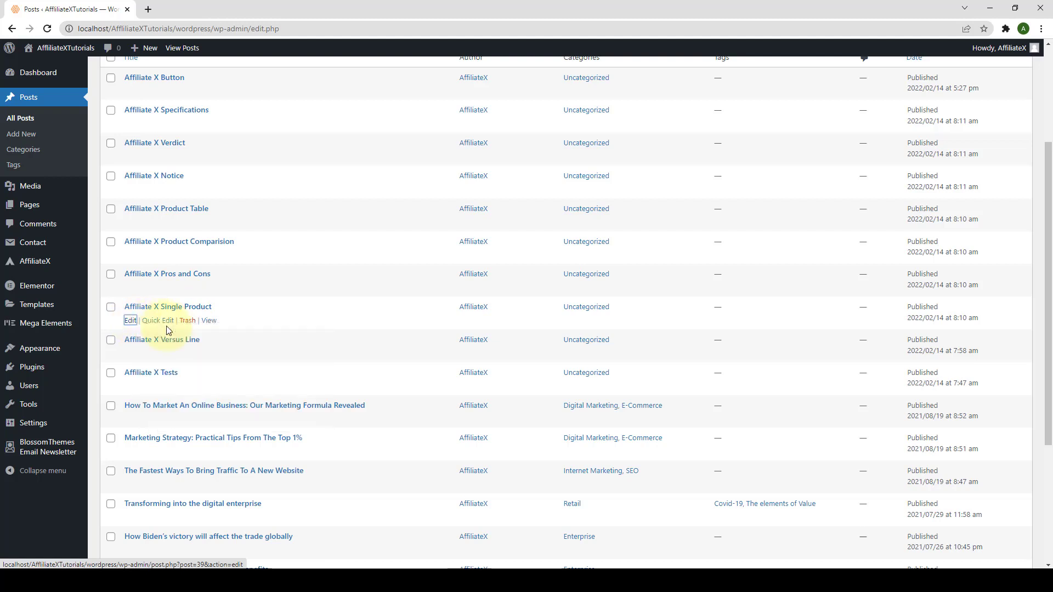
right_click(214, 326)
click(244, 331)
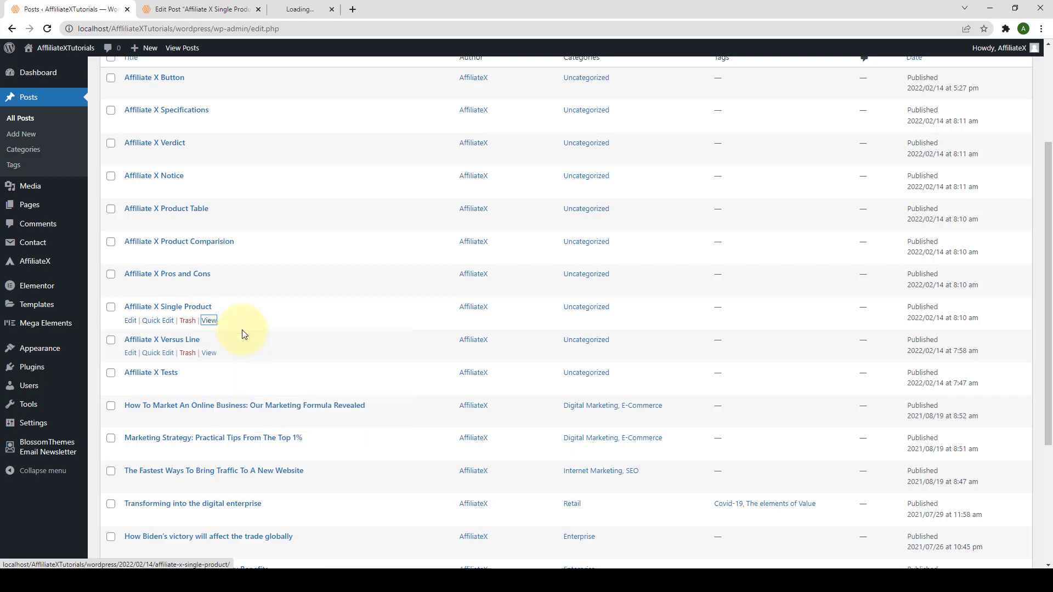
- Examine the published Affiliate X Single Product post down to its body text
click(322, 5)
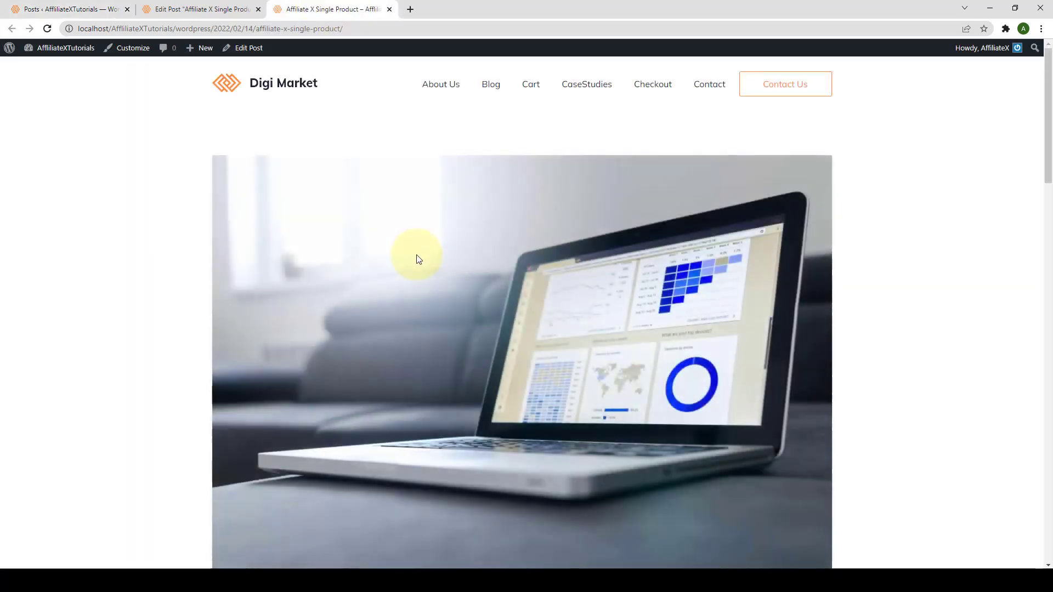
scroll(424, 270, down, 10)
scroll(406, 274, up, 2)
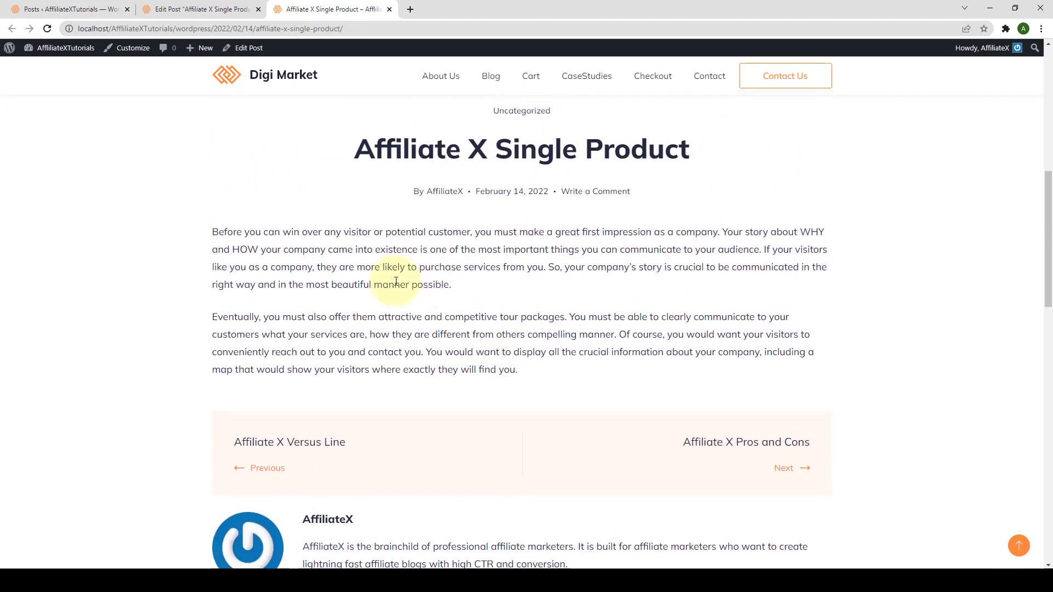
- In the post editor, insert an AffiliateX Single Product block below the second paragraph
click(188, 7)
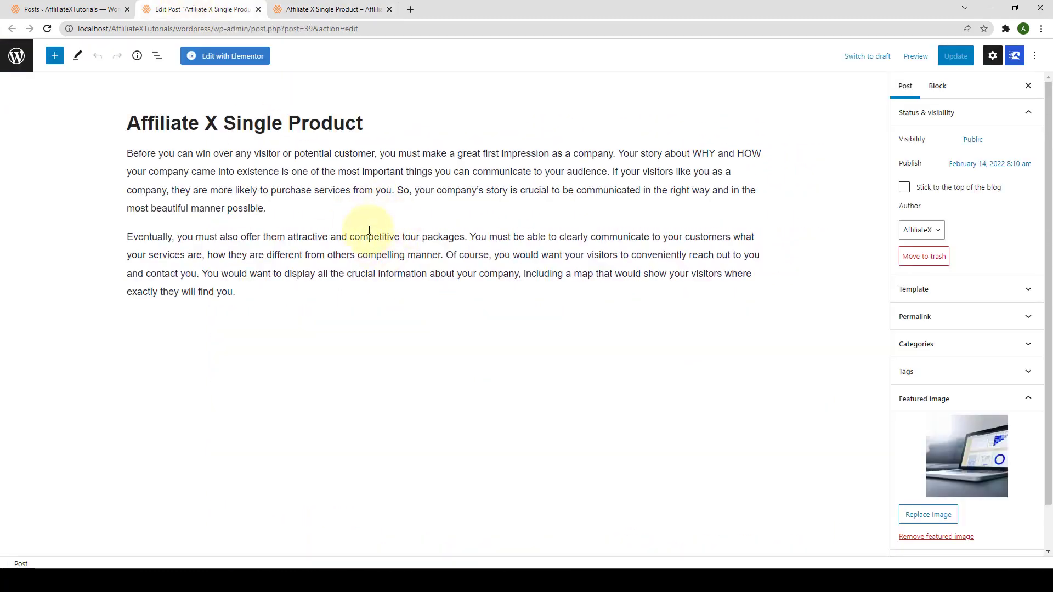
click(282, 294)
key(Return)
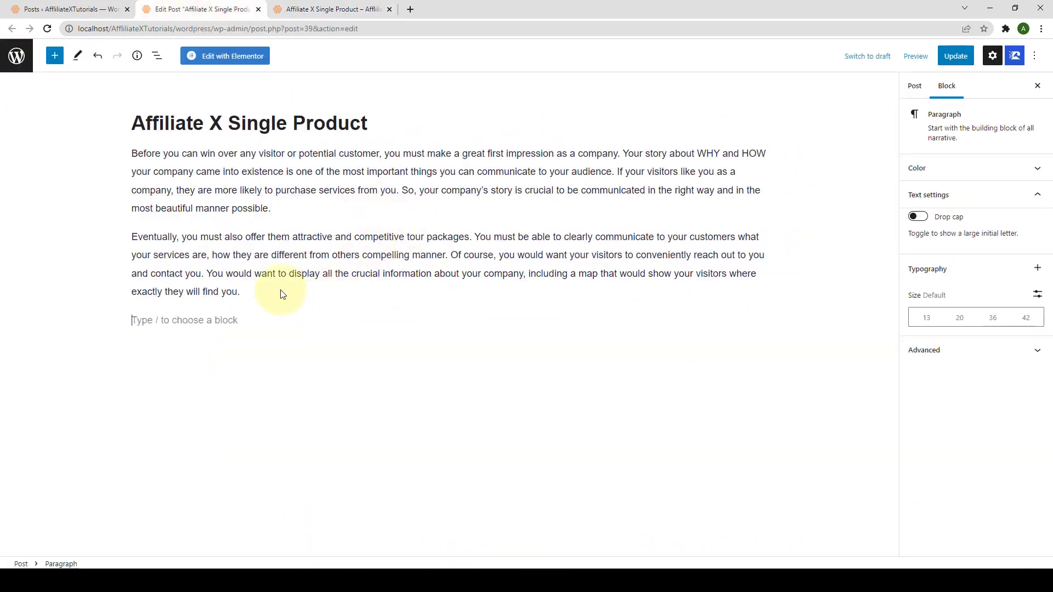
click(55, 56)
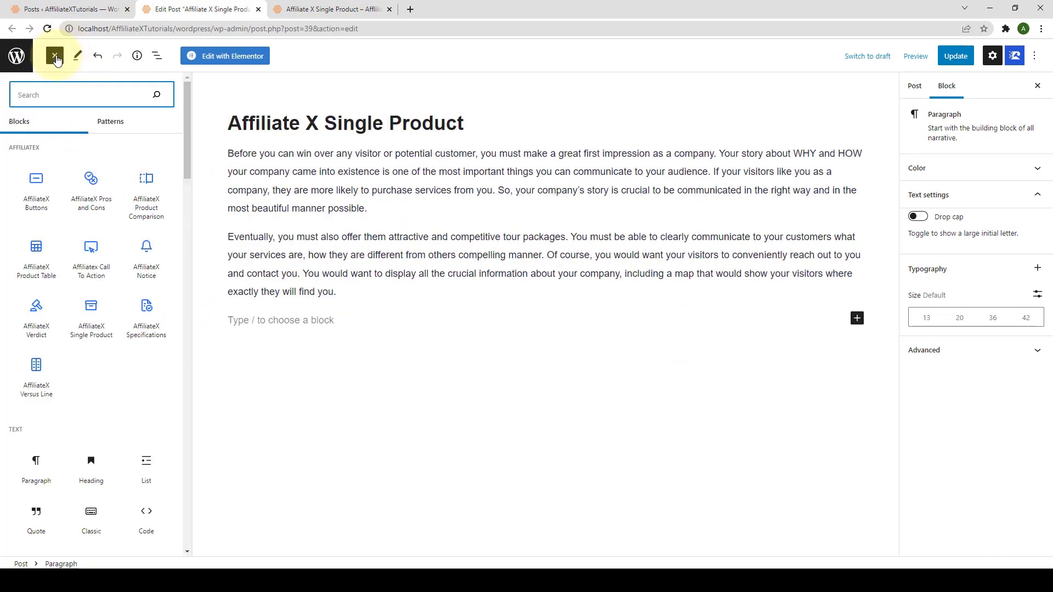
click(97, 316)
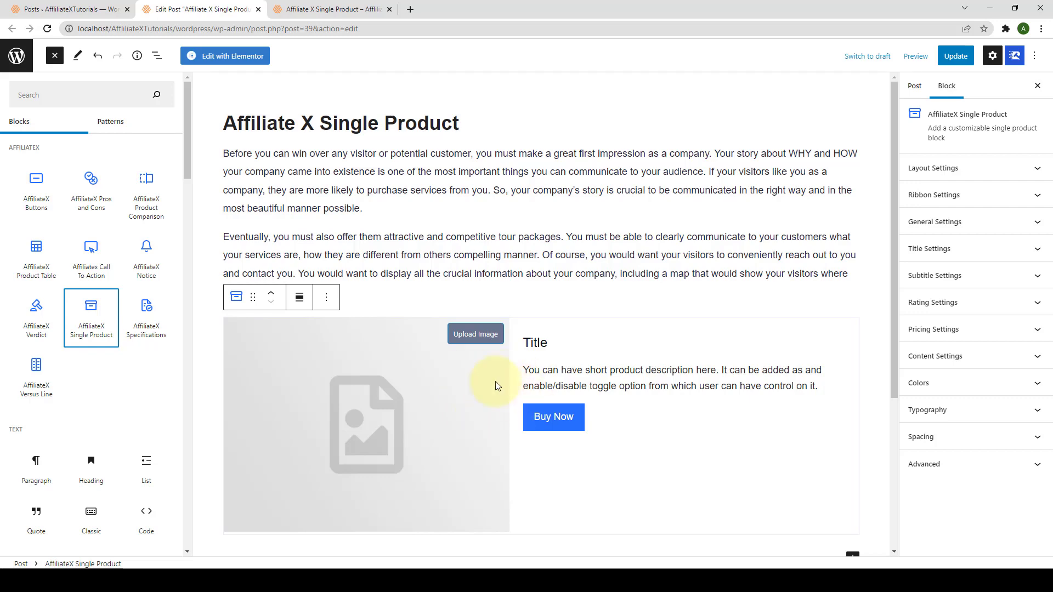
click(664, 306)
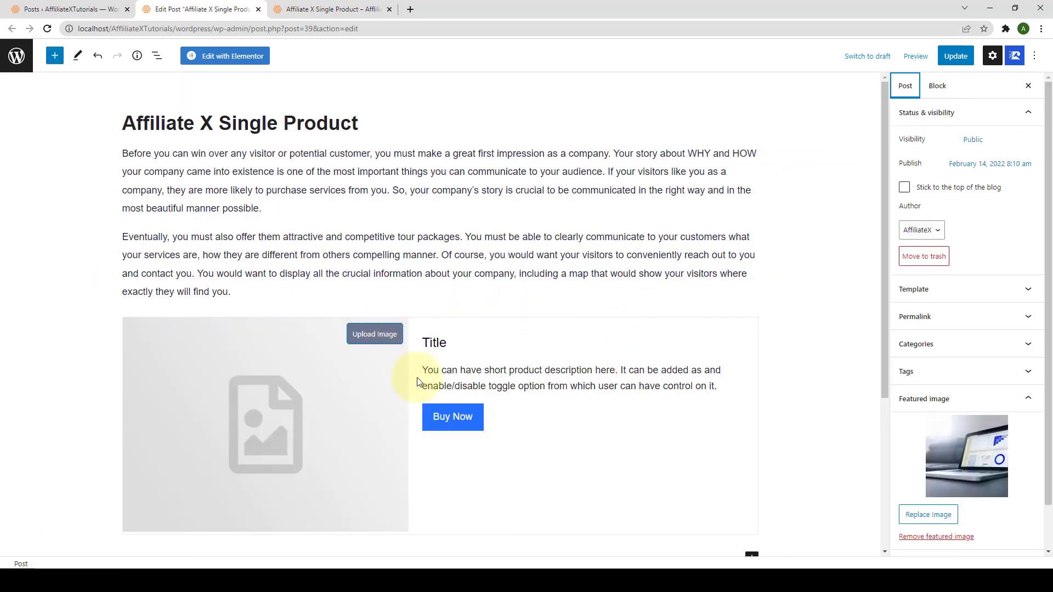
- Fill the product block's image placeholder with the Sony camera picture sony7iv_small-1.jpg from the media library
click(554, 353)
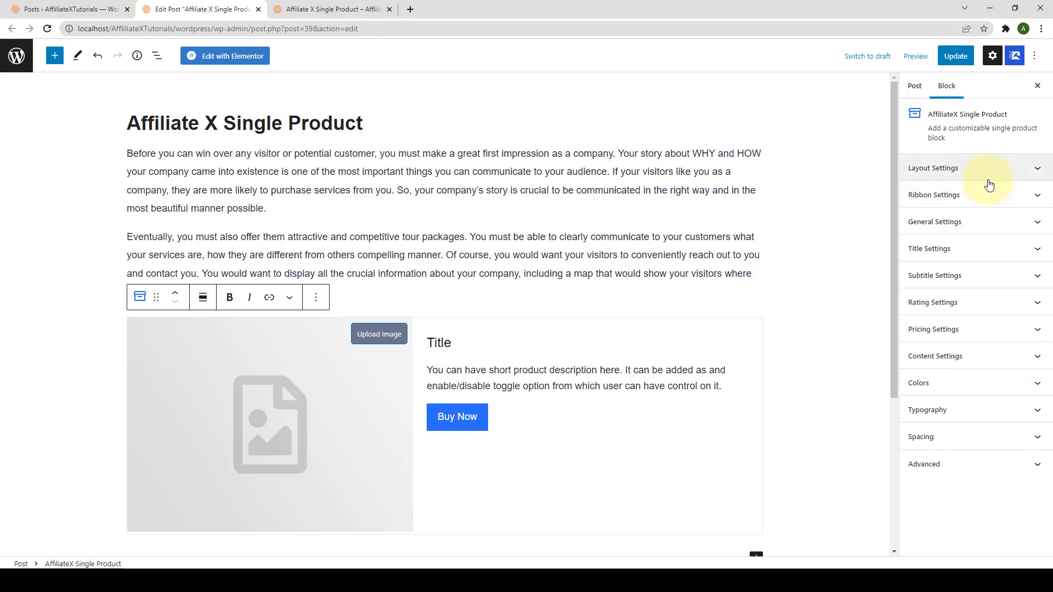
click(390, 341)
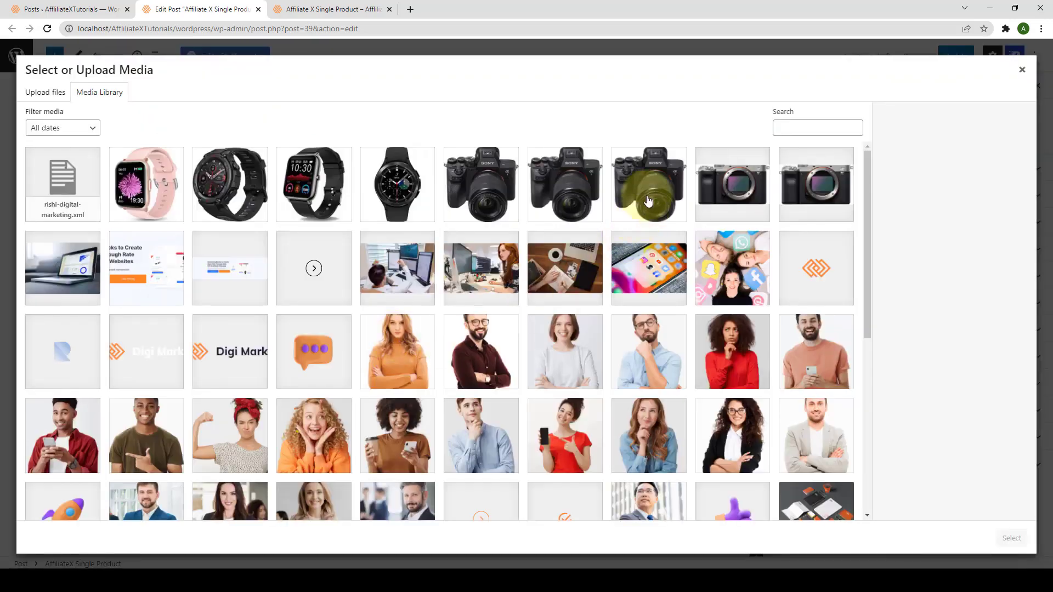
click(641, 209)
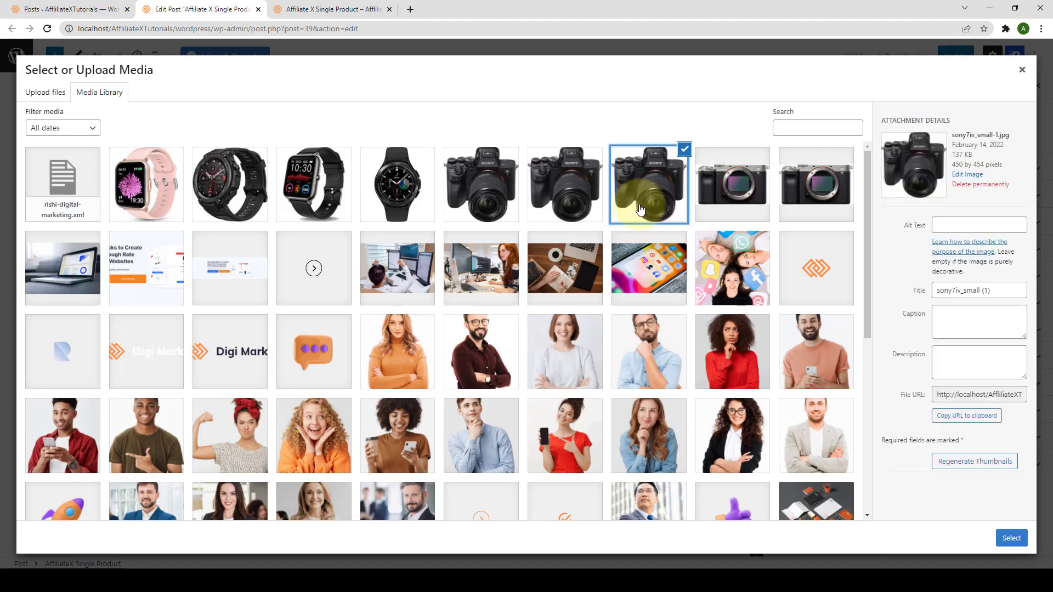
click(1014, 536)
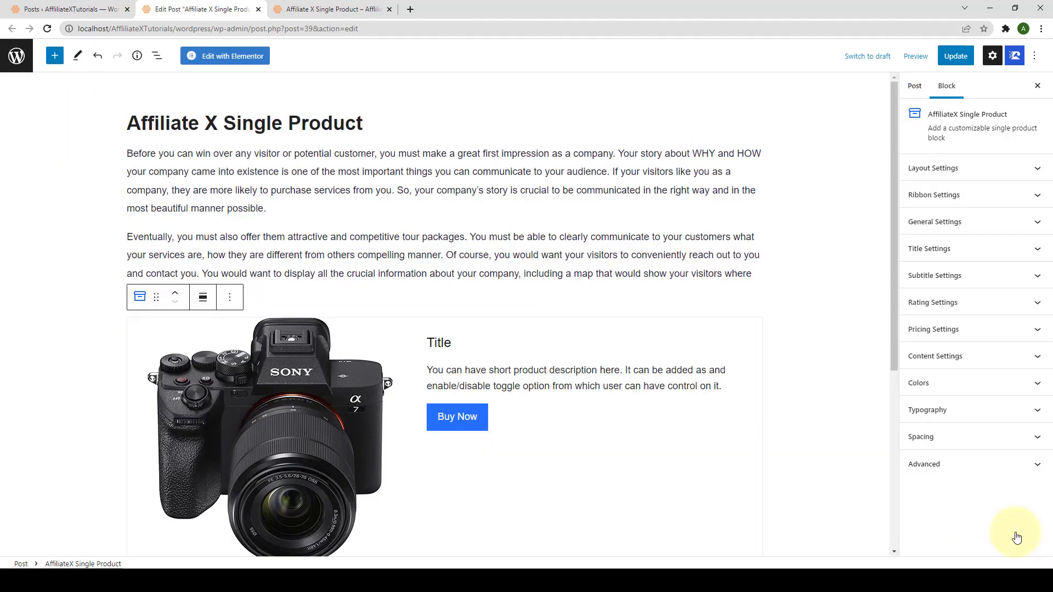
scroll(460, 384, down, 2)
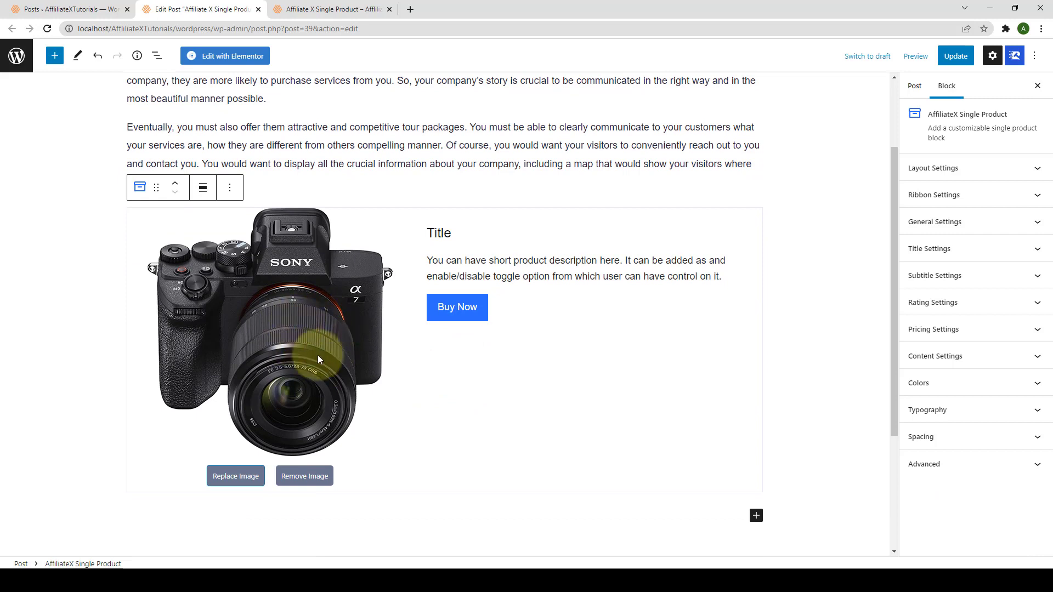
- Title the product "Sony Alpha 7 IV Full-frame Mirrorless" and replace the placeholder description with the text beginning "A mirrorless interchangeable-lens camera (MILC)"
double_click(441, 234)
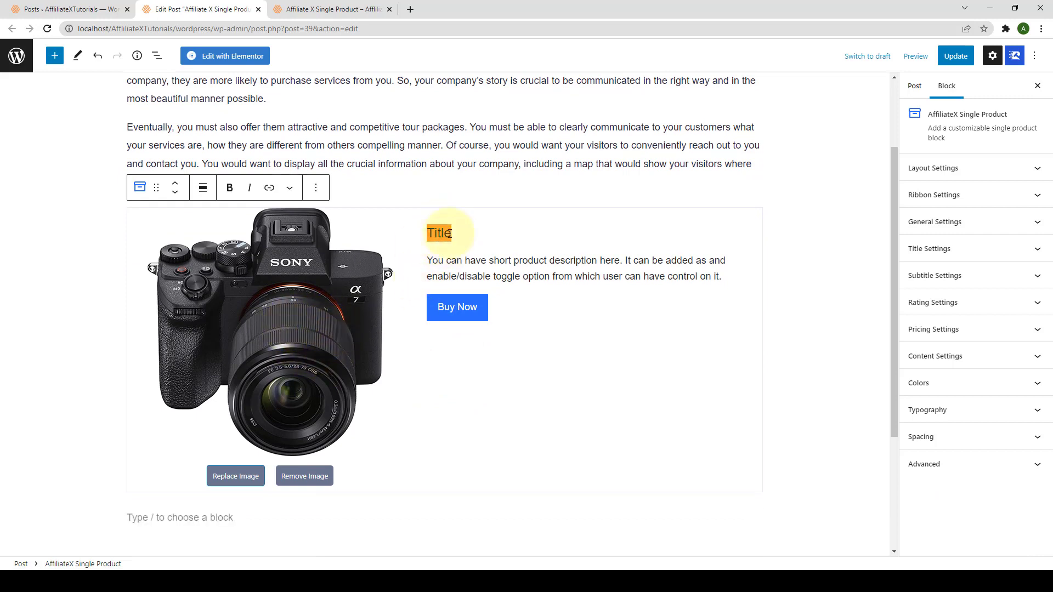
text(Sony Alpha 7 IV Full-frame Mirrorless)
key(BackSpace)
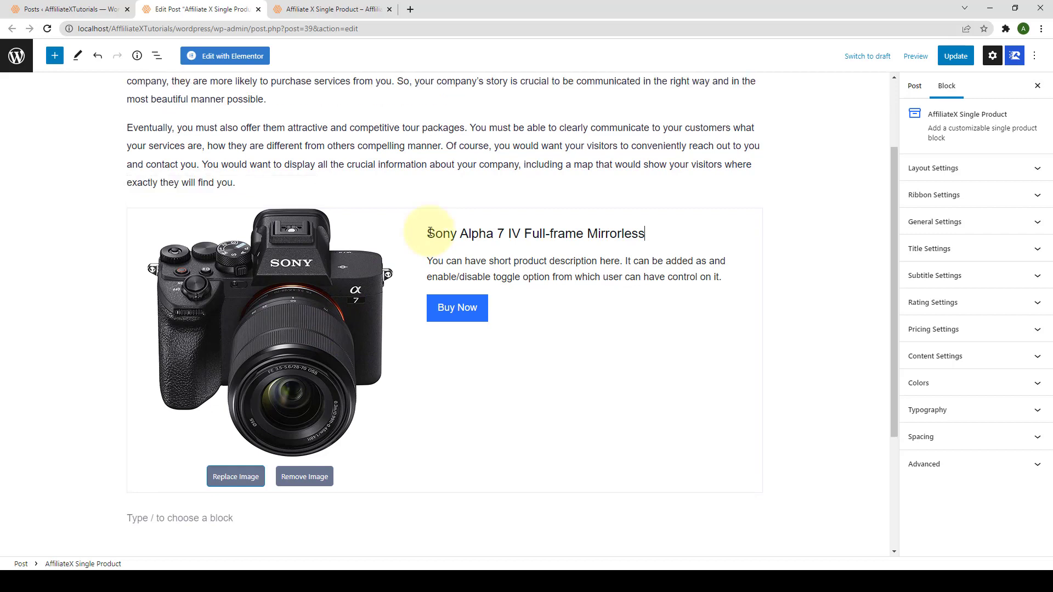
triple_click(470, 269)
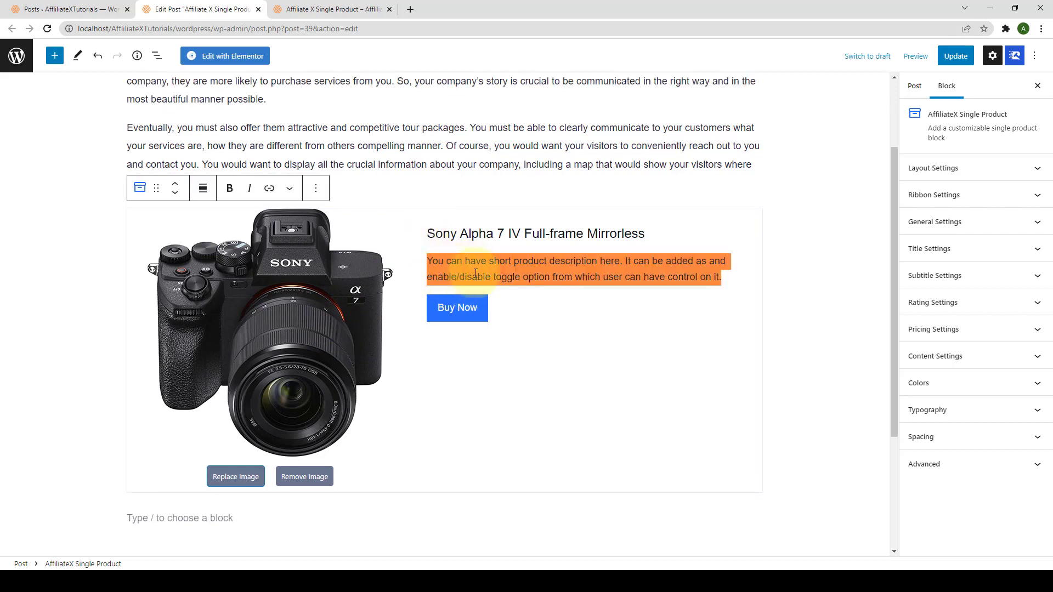
text(A mirrorless interchangeable-lens camera (MILC) or simply mirrorless camera, also called digital single-lens mirrorless (DSLM), is a photo camera featuring a single, removable lens and a digital display. The camera does not have a reflex mirror or optical viewfinder like a digital single-lens reflex (DSLR) camera.)
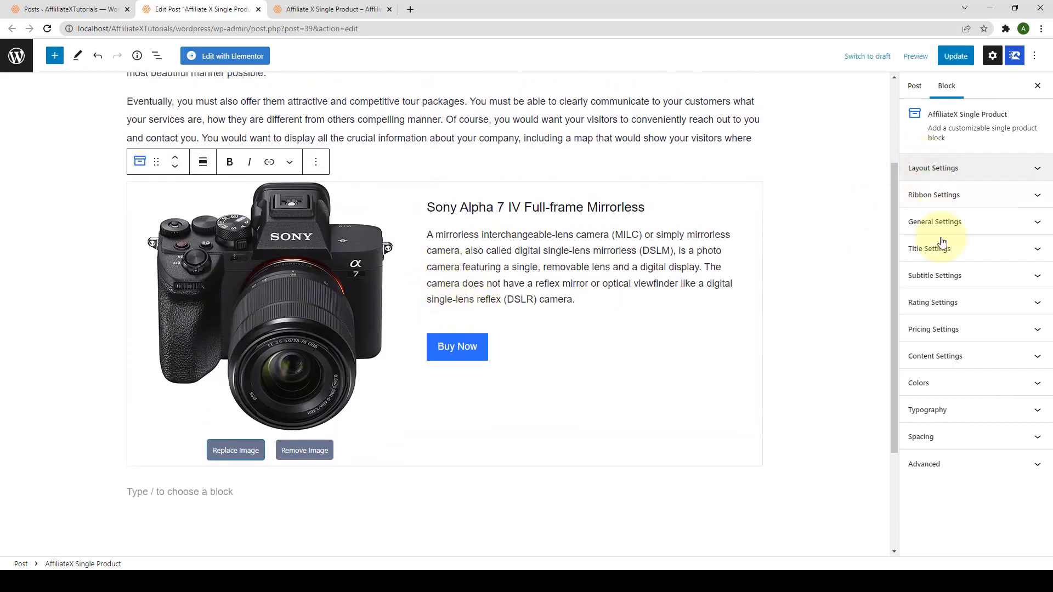
click(950, 173)
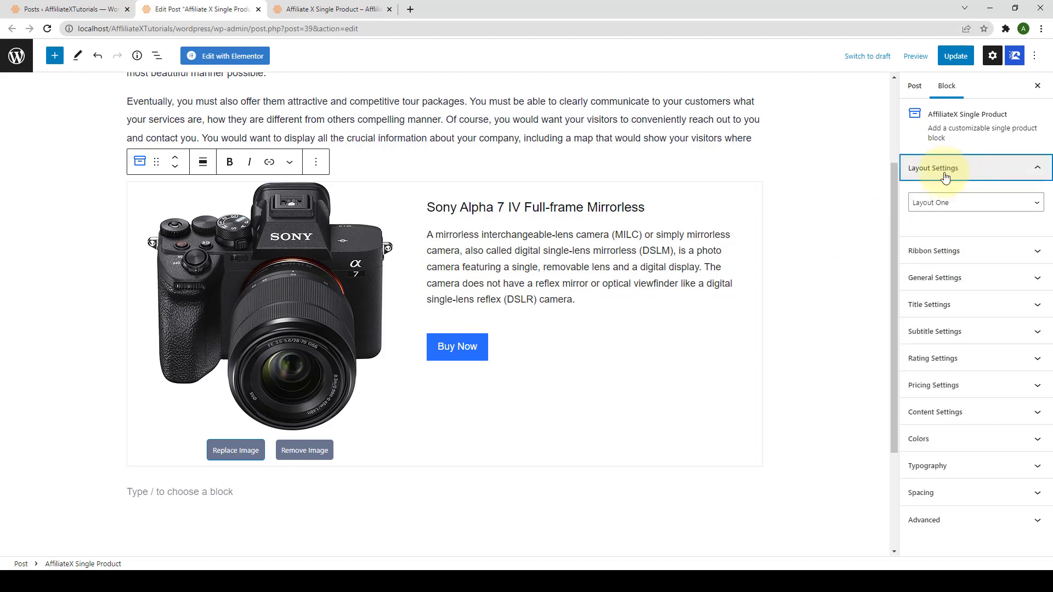
click(944, 175)
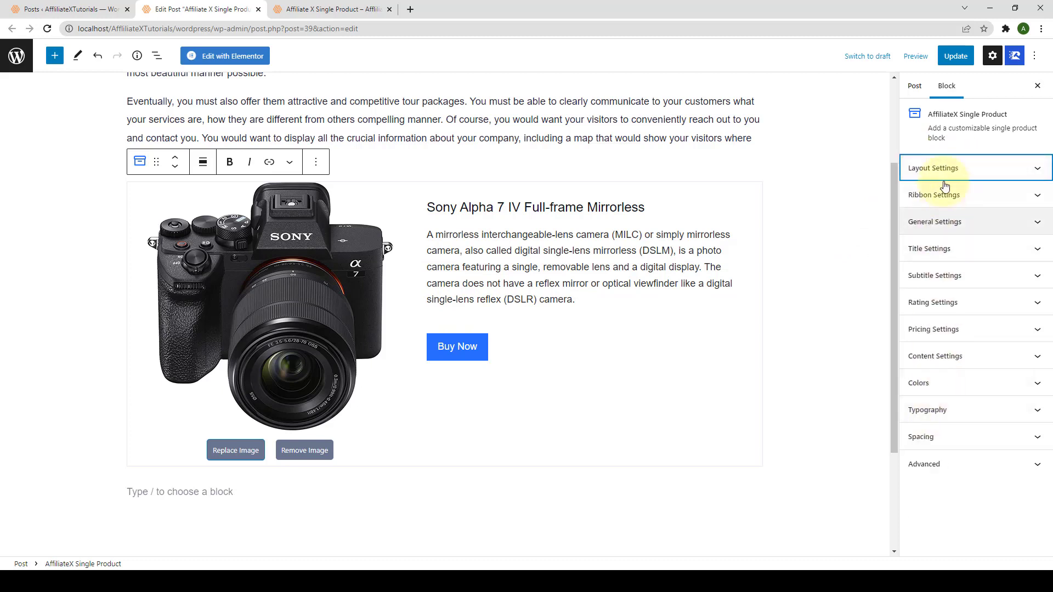
click(693, 224)
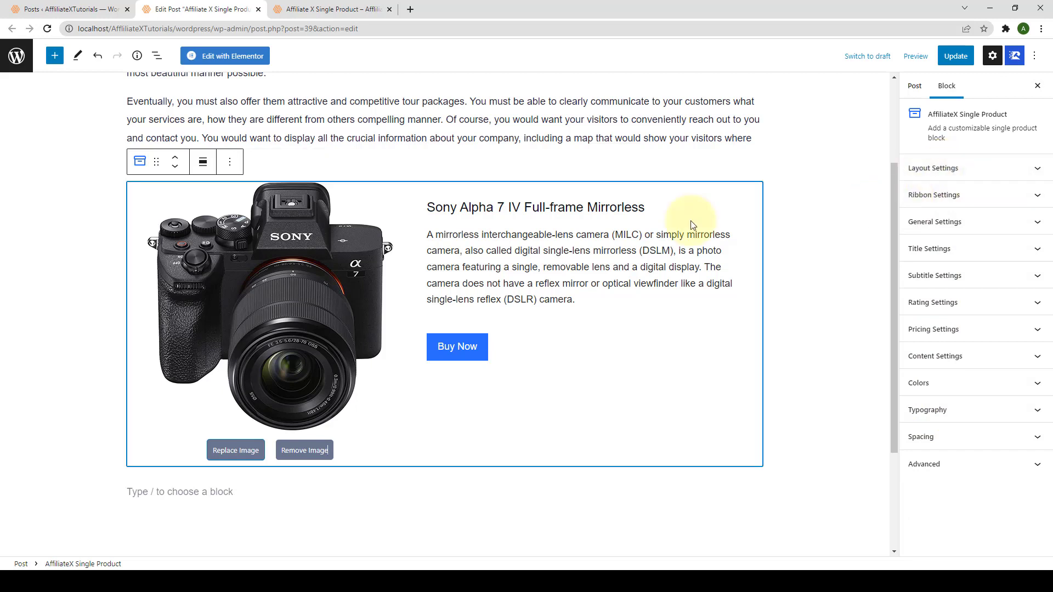
click(631, 207)
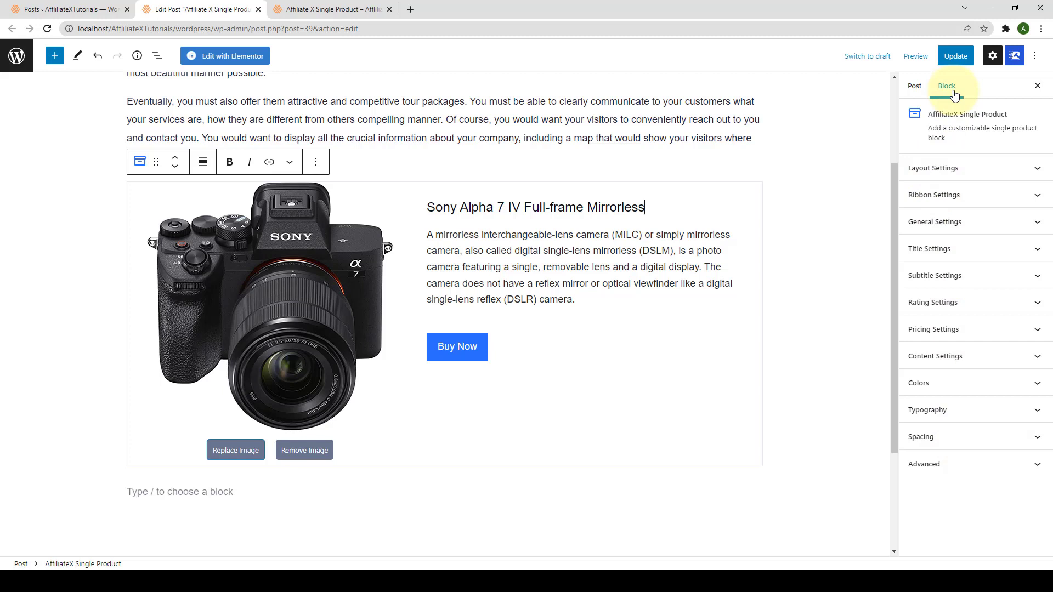
- Switch the product block to Layout Two and check how its content is arranged
click(965, 175)
click(967, 205)
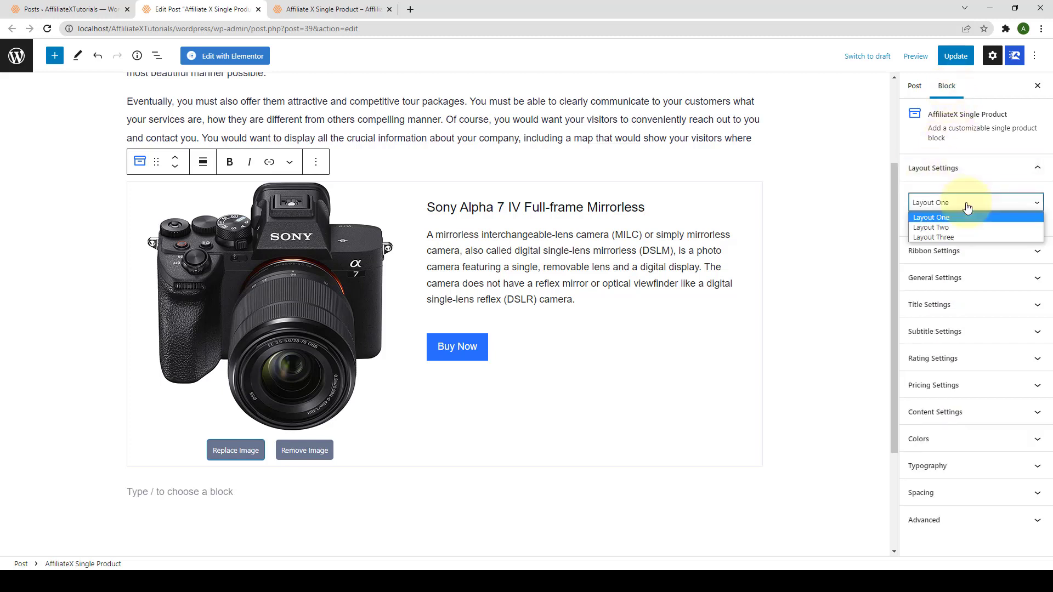
click(945, 227)
scroll(698, 296, down, 2)
scroll(697, 306, up, 1)
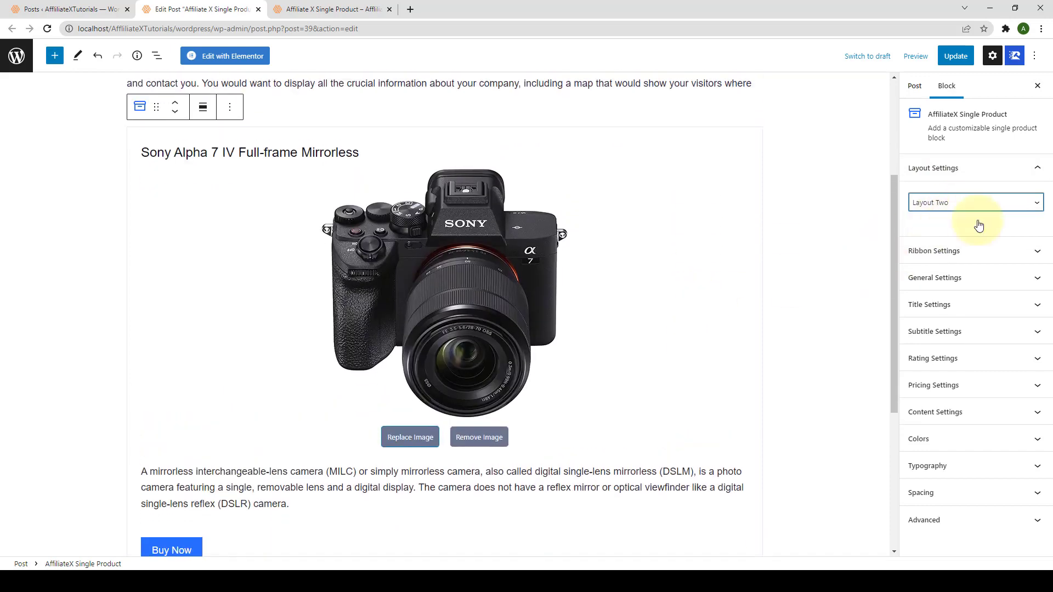
- Change the product block's layout to Layout Three
click(973, 203)
click(961, 235)
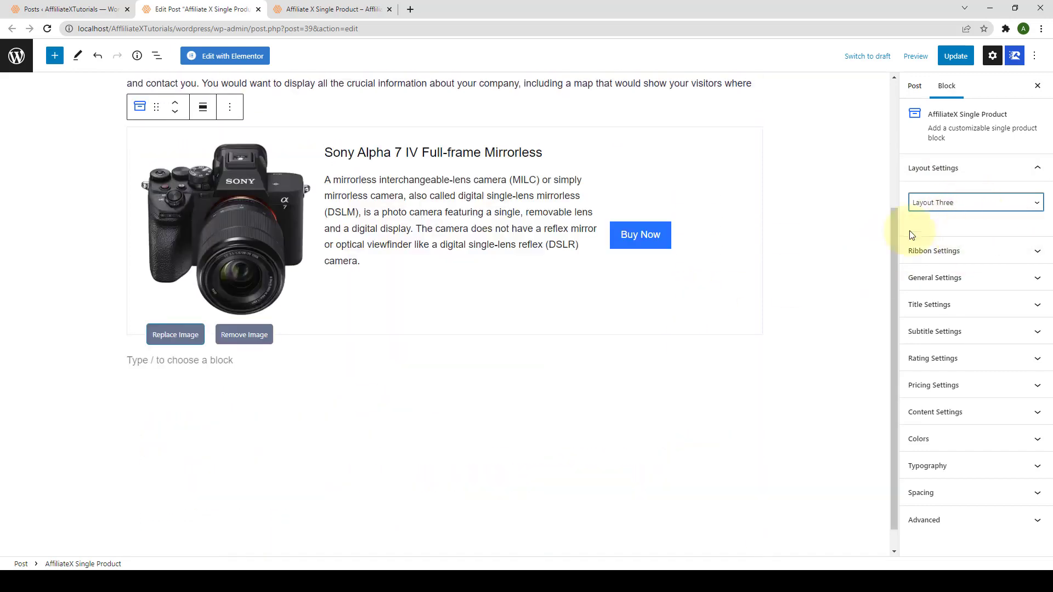
scroll(665, 223, up, 1)
- Set the product block's layout back to Layout One
click(932, 211)
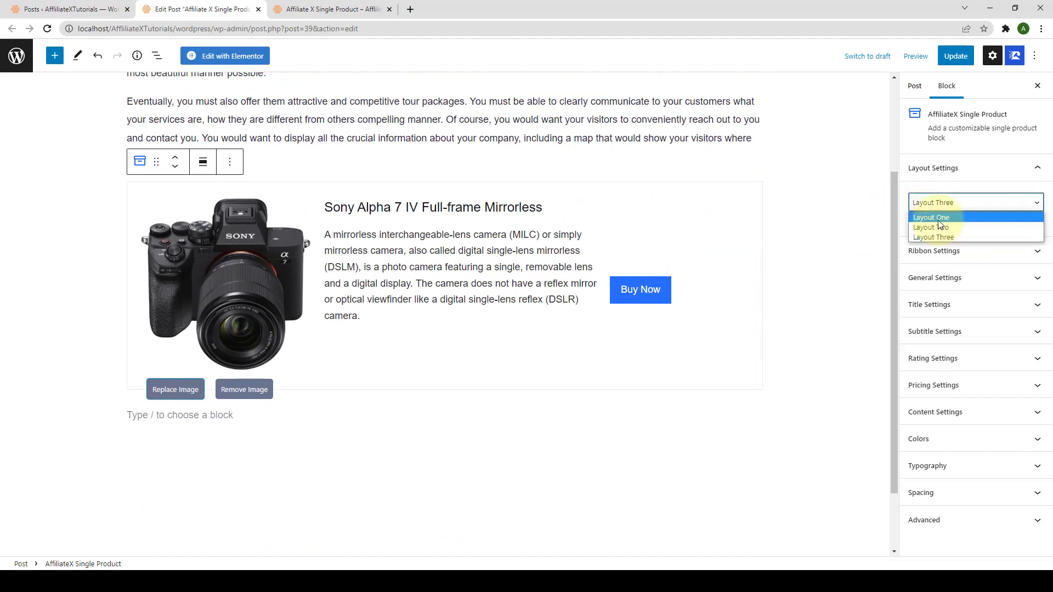
click(938, 217)
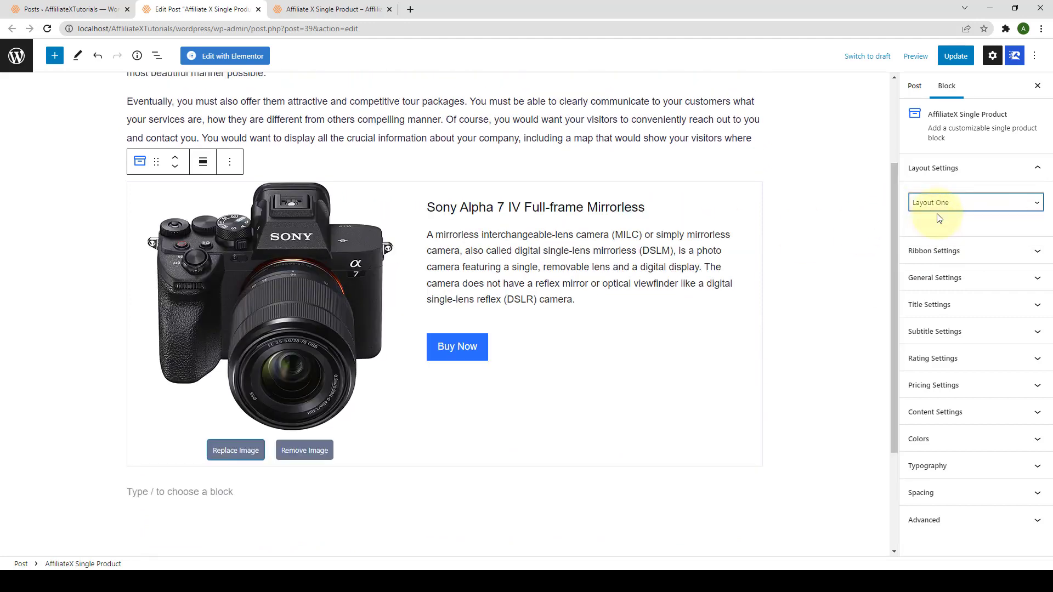
click(962, 169)
- Enable the product block's ribbon with the Ribbon Two style and the text "Featured"
click(962, 195)
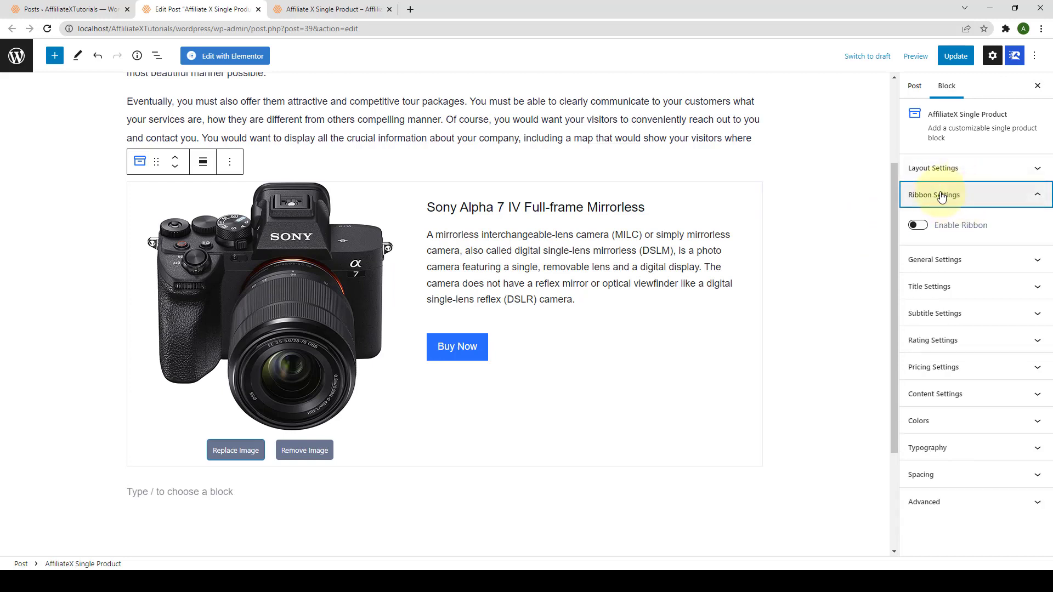
click(914, 225)
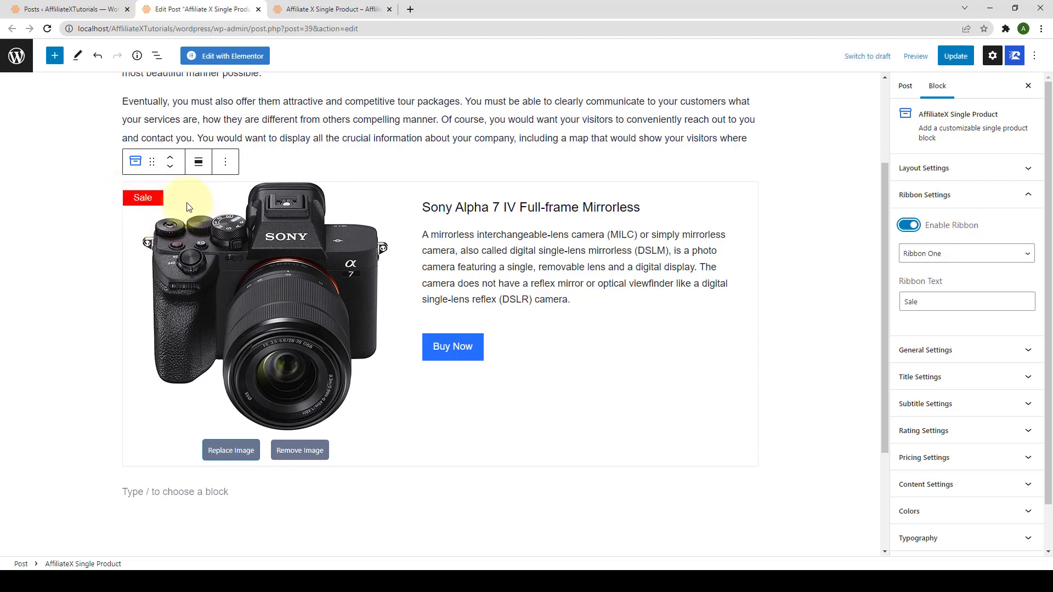
click(970, 257)
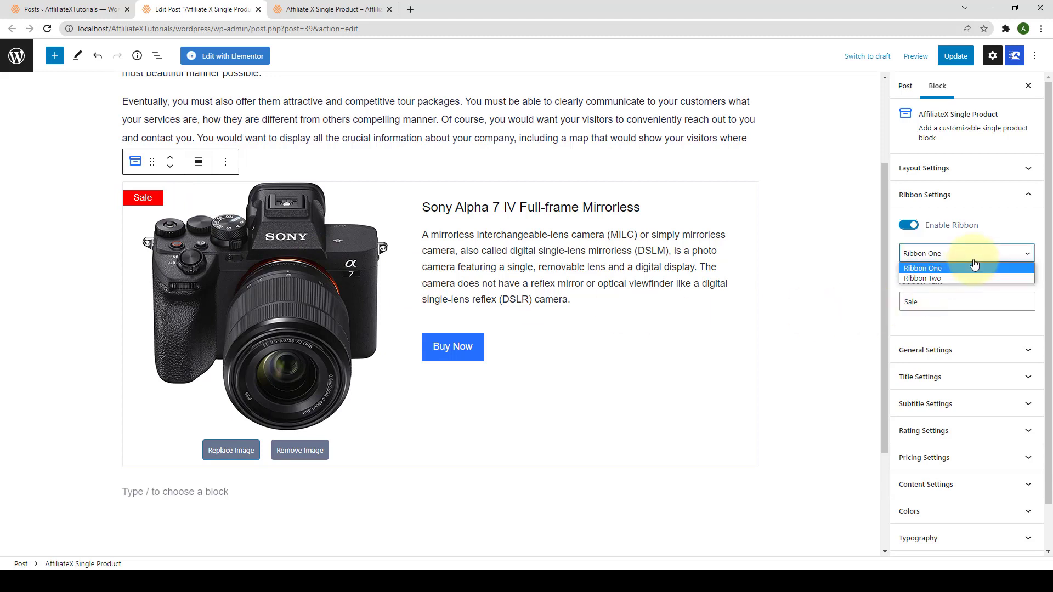
click(937, 278)
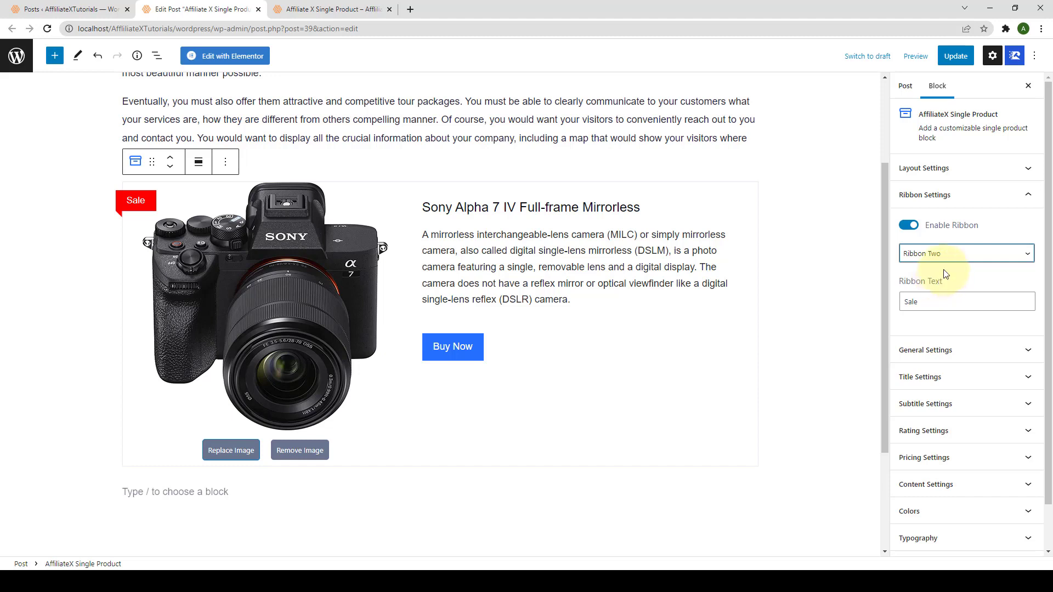
double_click(905, 302)
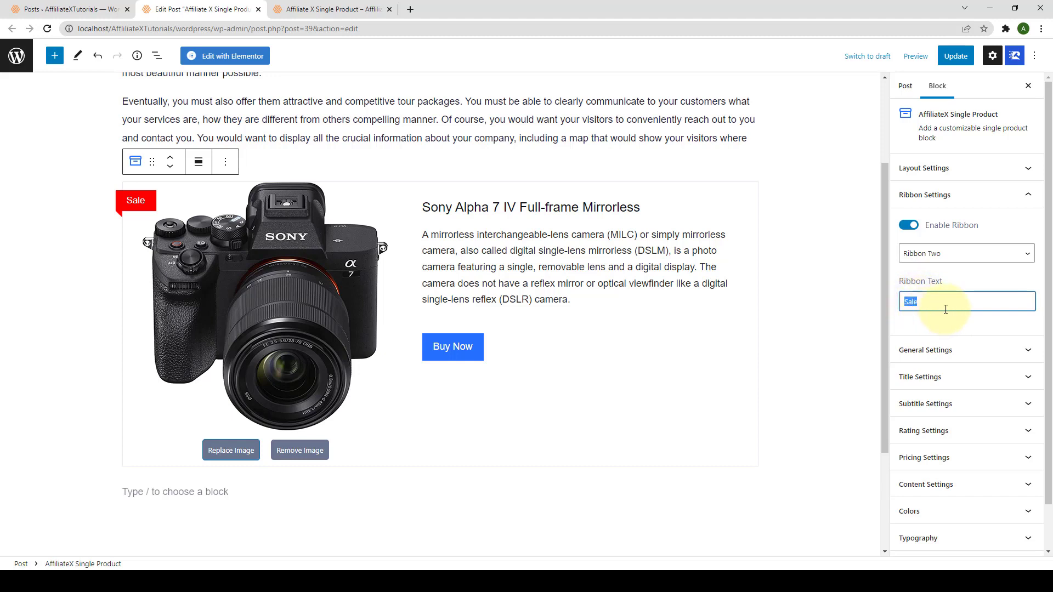
text(Featured)
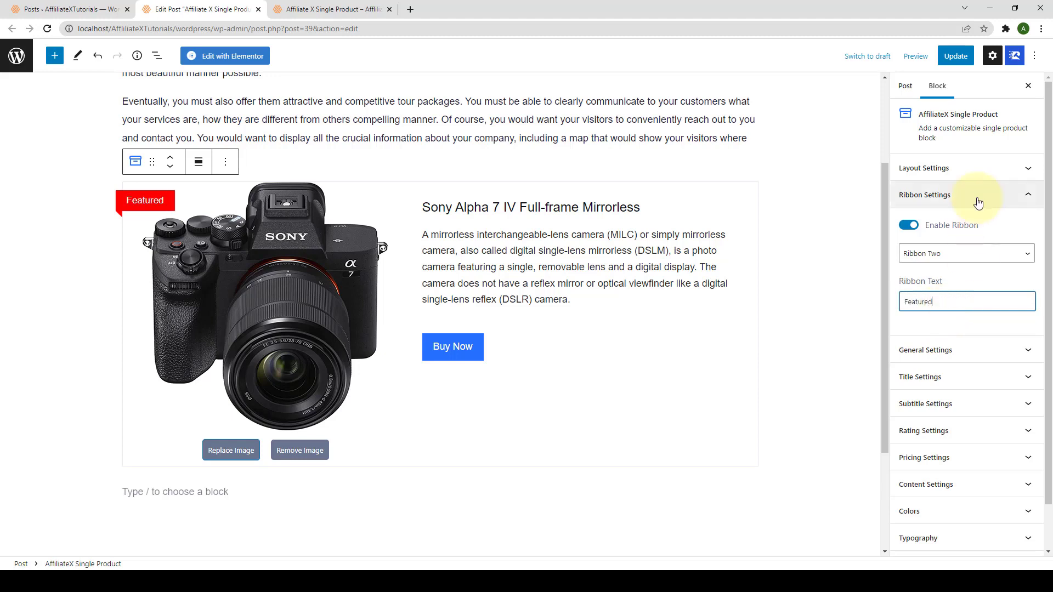
click(974, 198)
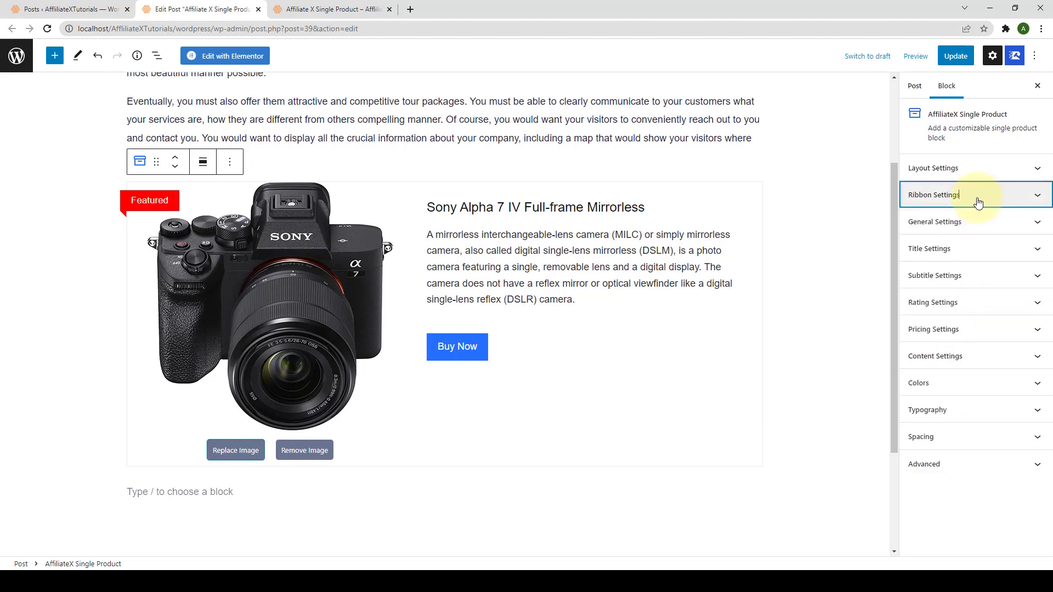
- Turn the block's button and product image off and back on in the general settings, one at a time
click(960, 223)
scroll(958, 232, up, 1)
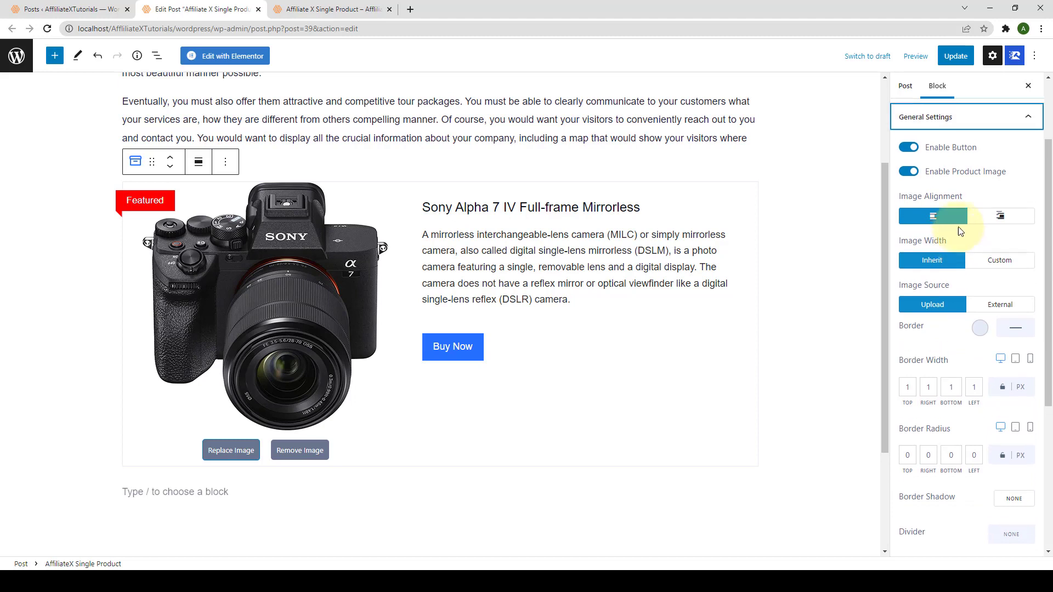
click(907, 189)
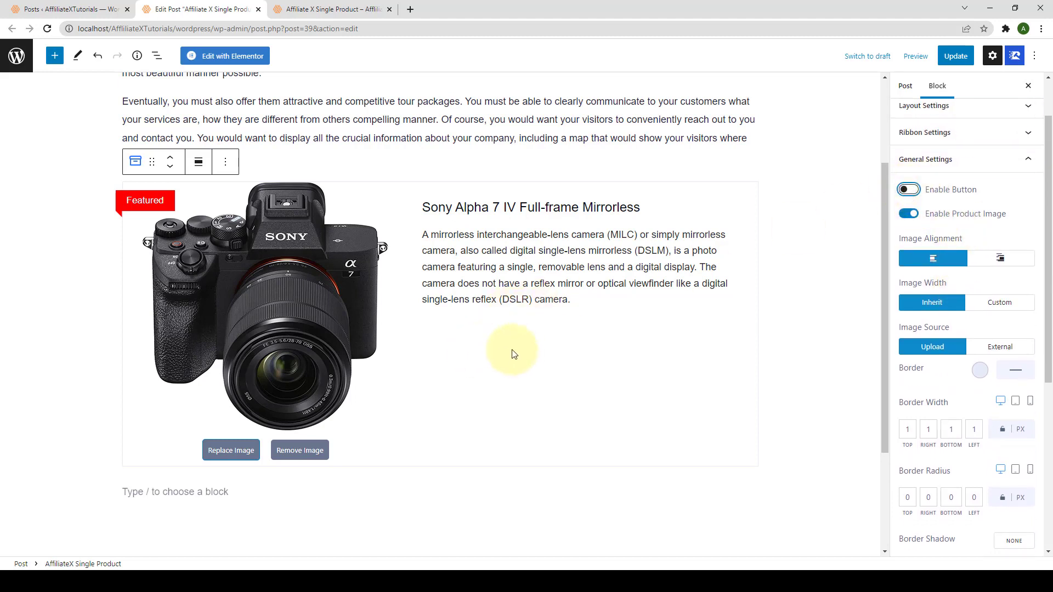
click(910, 191)
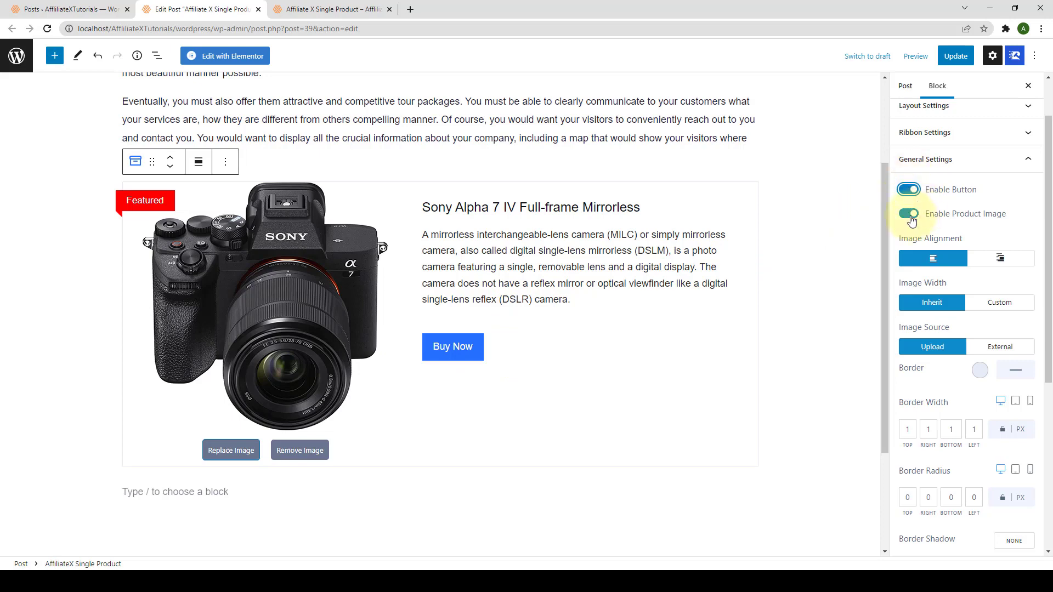
click(909, 214)
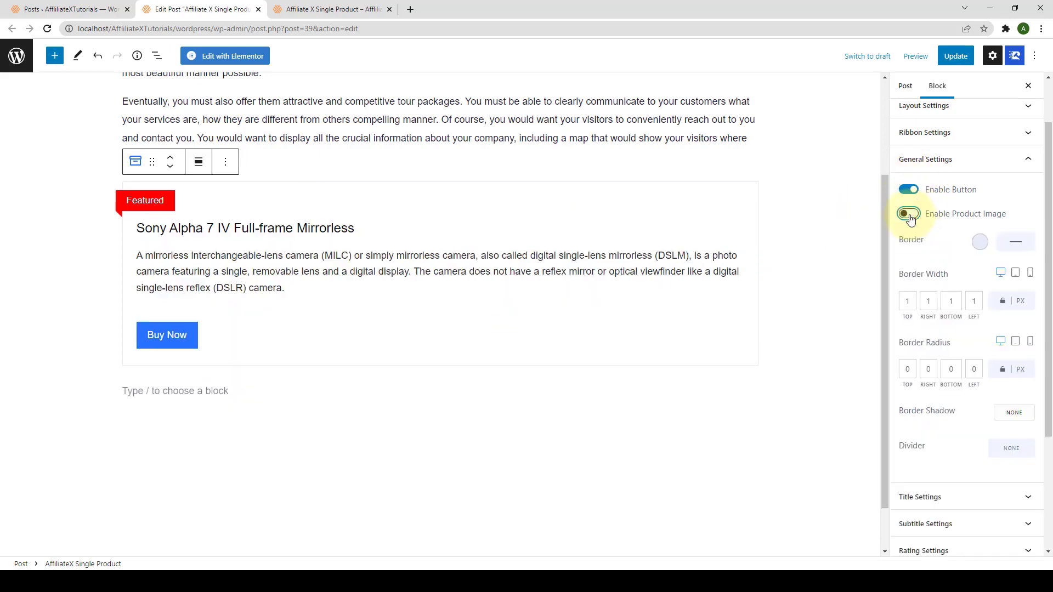
click(909, 215)
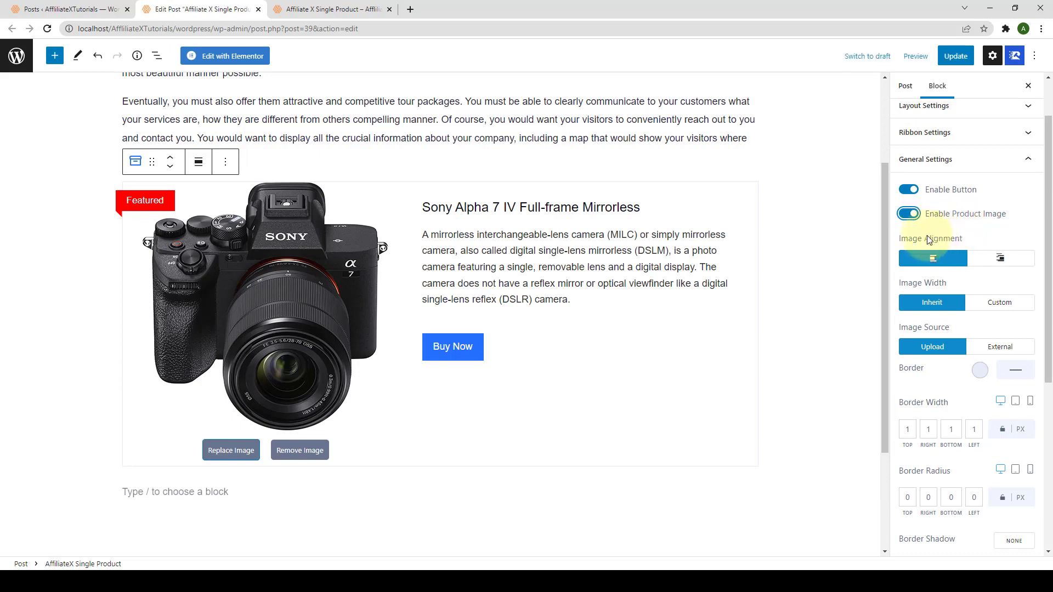
- Try right image alignment and a custom image width, restoring left alignment and the Inherit width after each
click(979, 264)
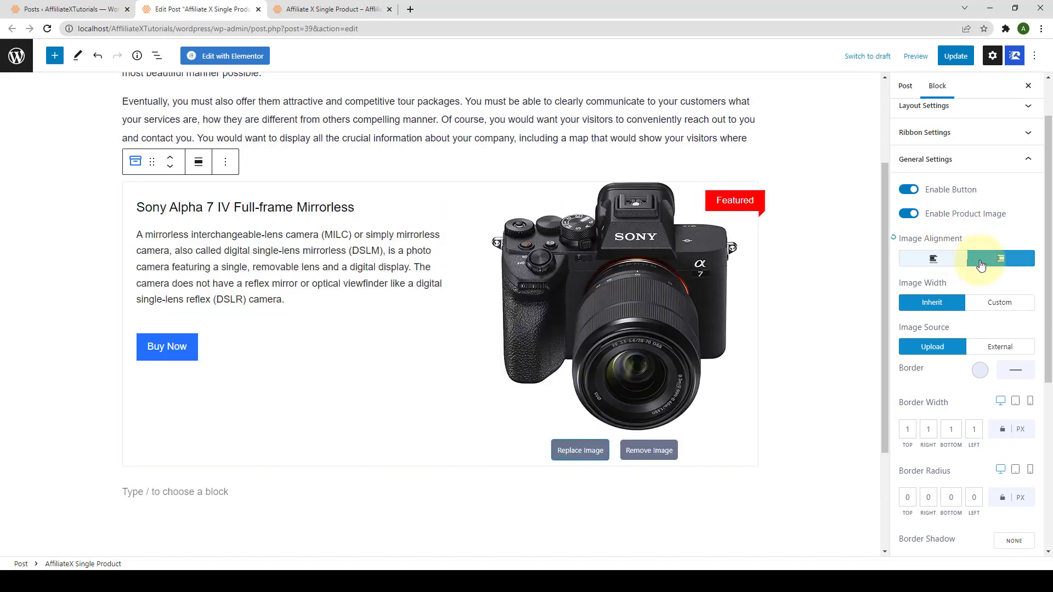
click(933, 258)
scroll(922, 234, down, 1)
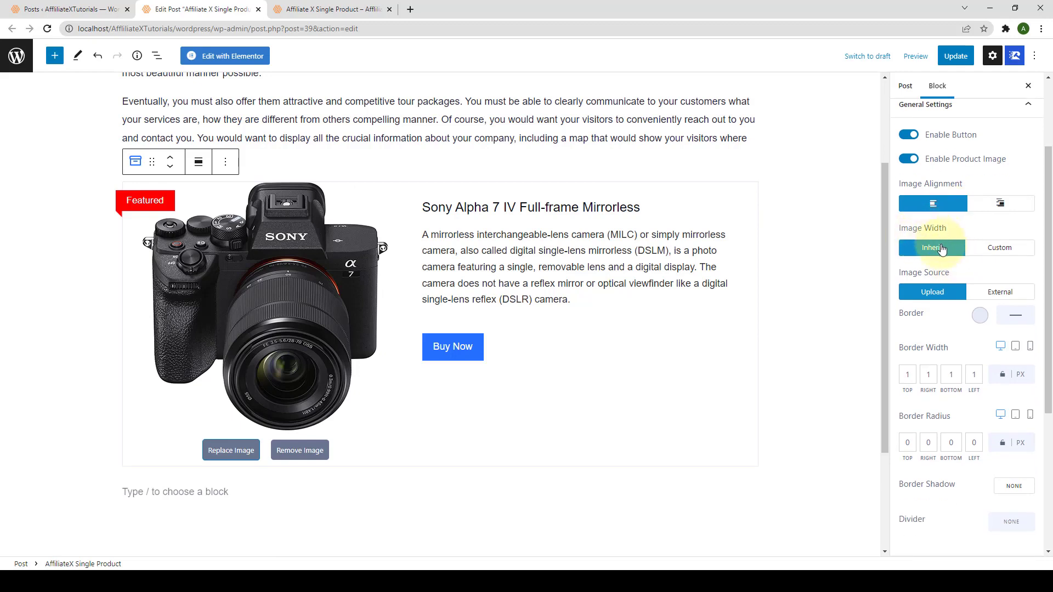
click(987, 254)
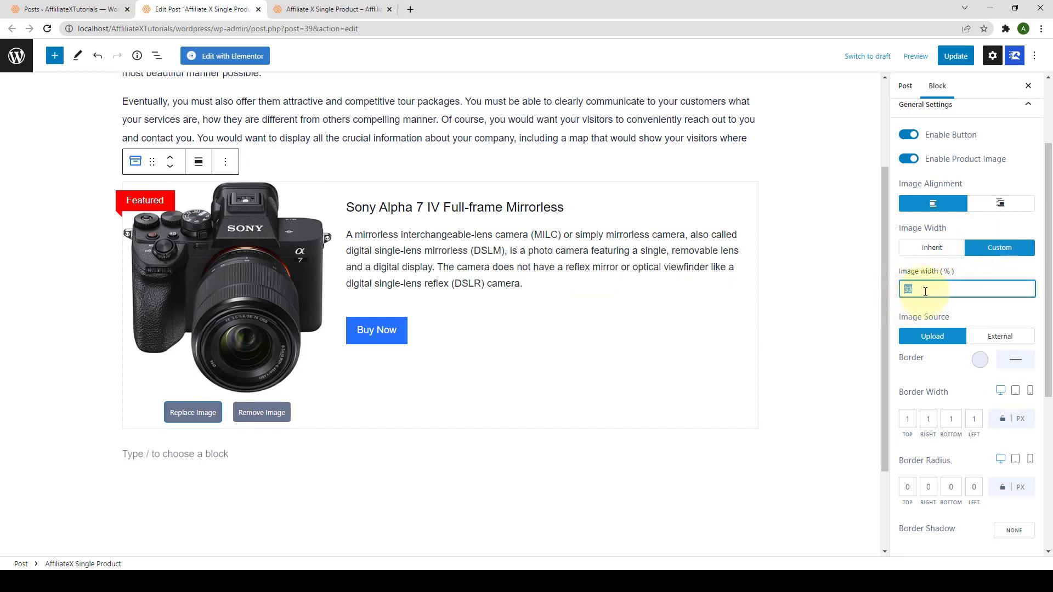
click(932, 248)
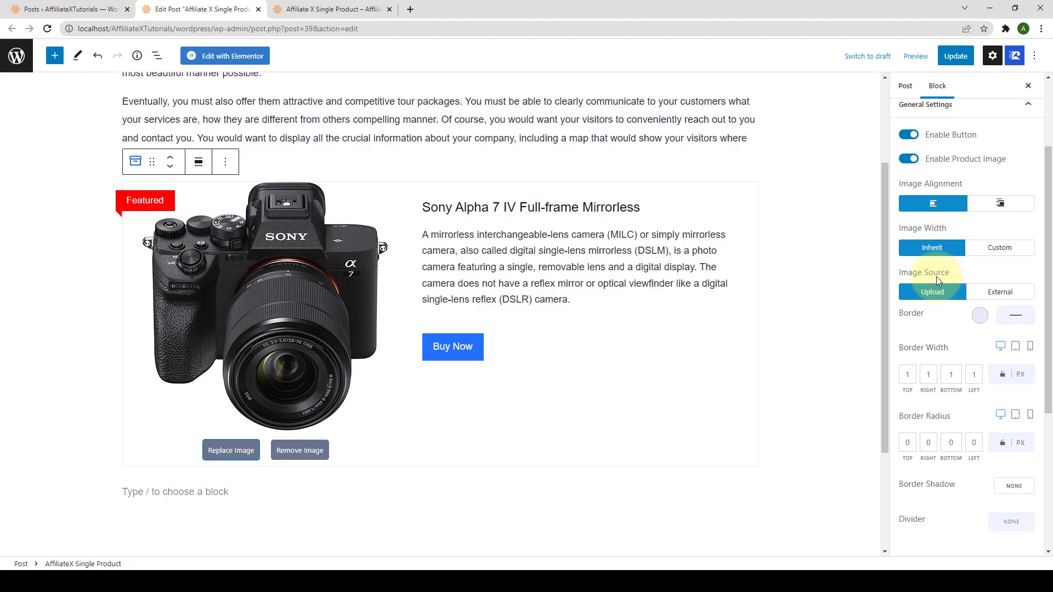
- Switch the product image source to External and open the Sony Alpha 7 IV product page on Amazon in a new browser tab
click(935, 297)
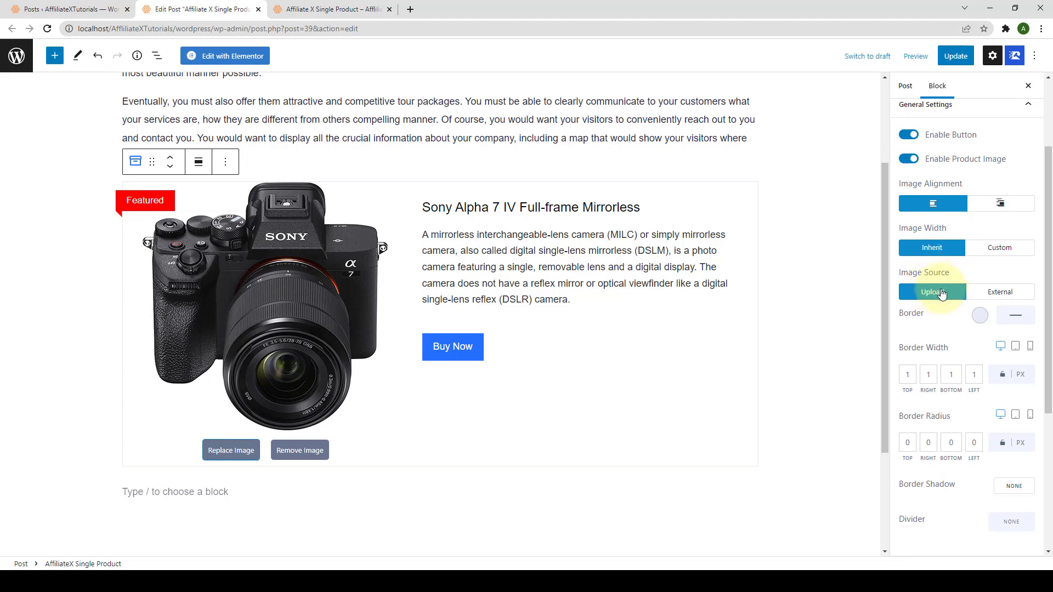
click(1013, 298)
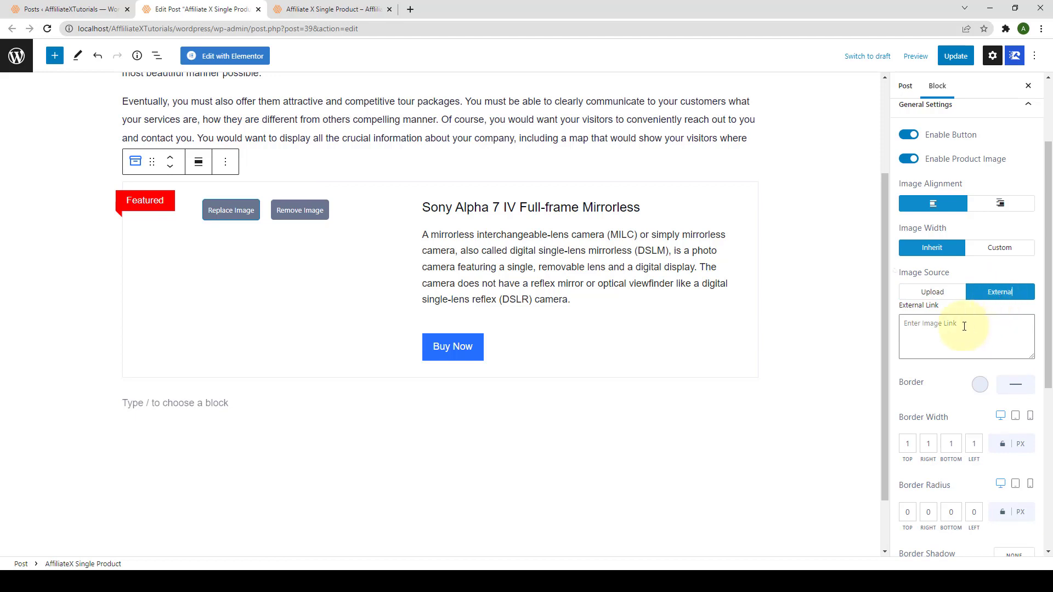
click(410, 9)
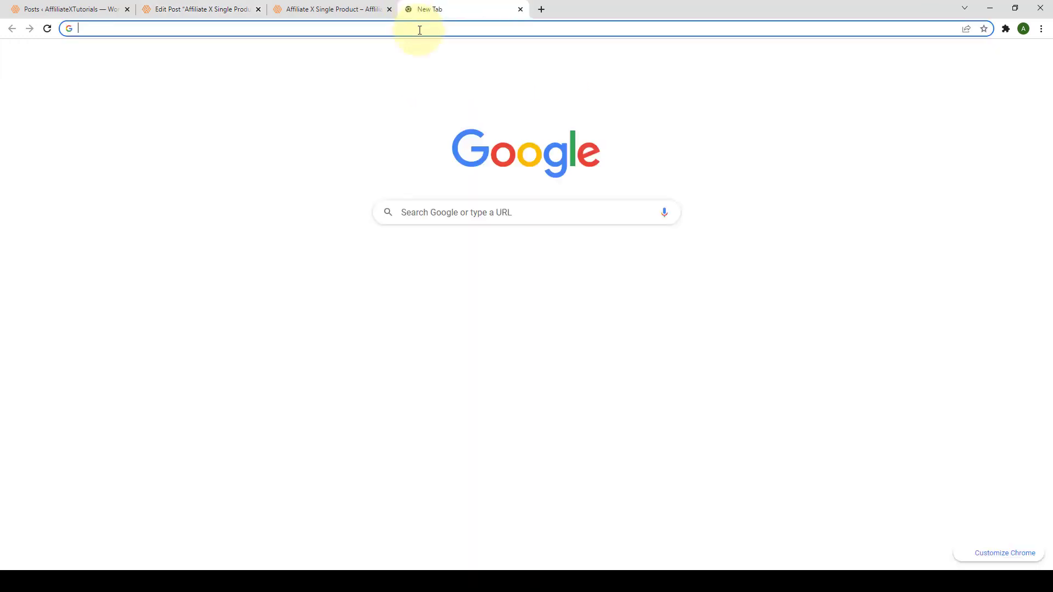
click(460, 24)
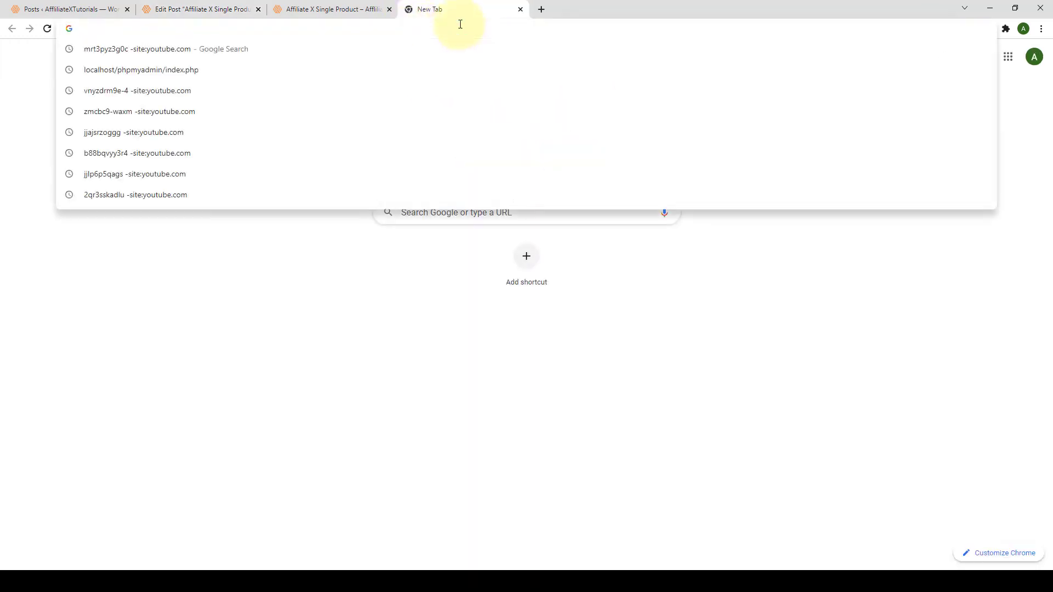
key(ctrl+v)
key(Return)
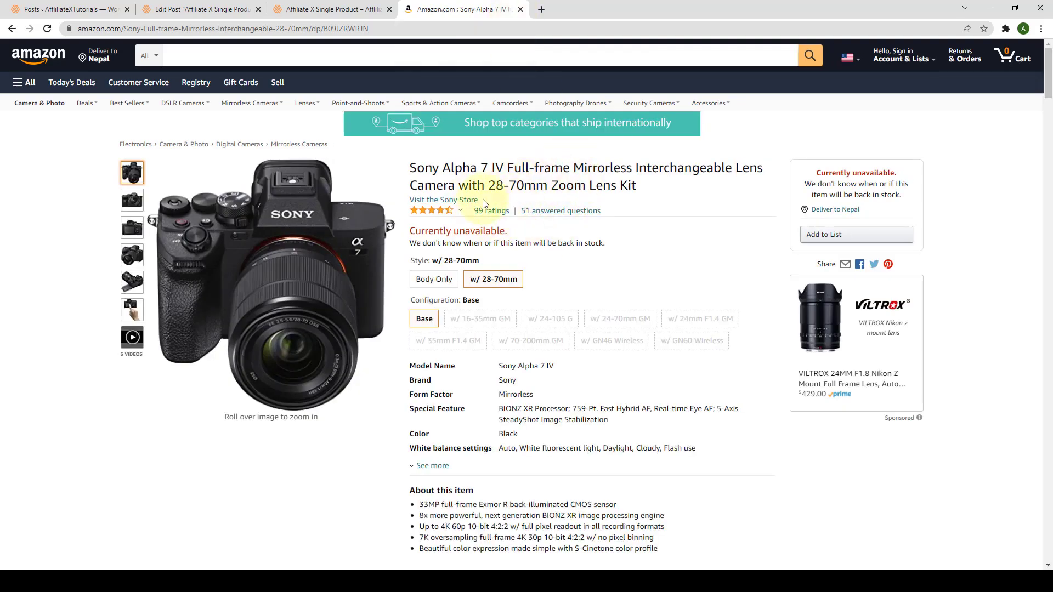
- Copy the image address of the Sony camera picture from its expanded view on the Amazon page and close that view
mouse_move(288, 245)
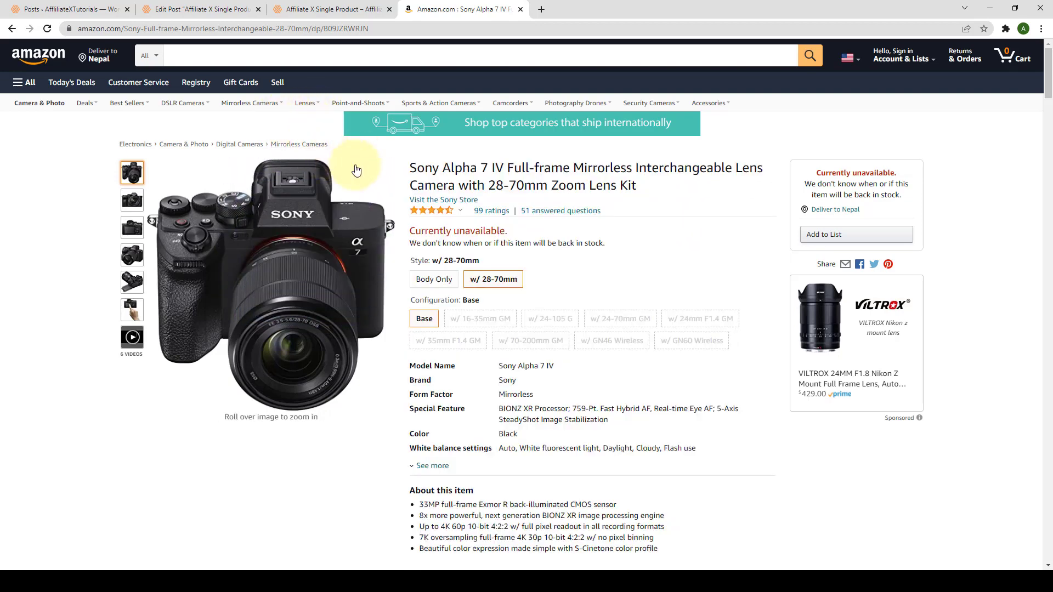
mouse_move(364, 170)
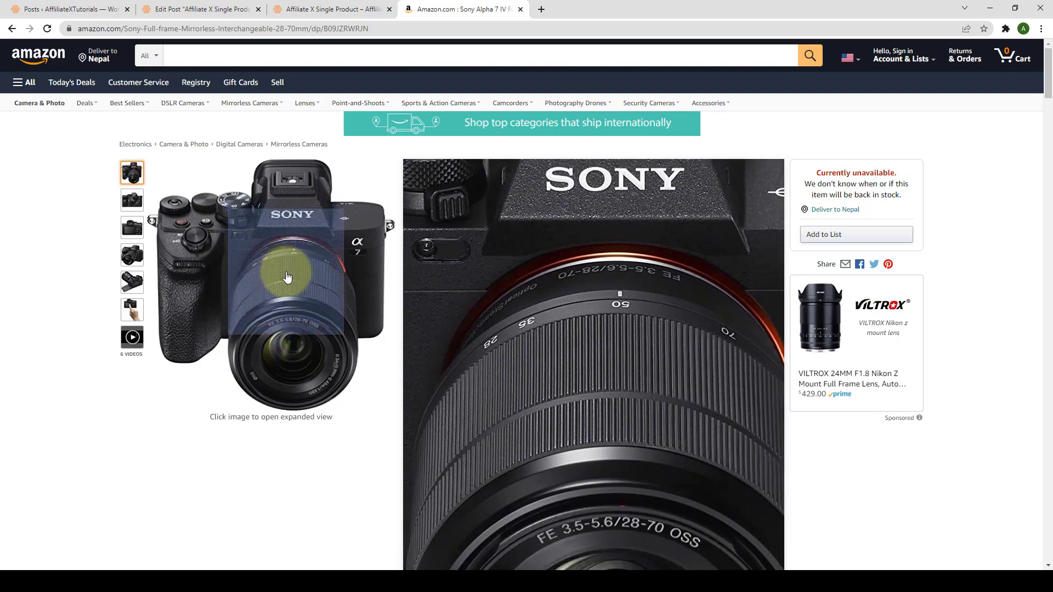
click(287, 277)
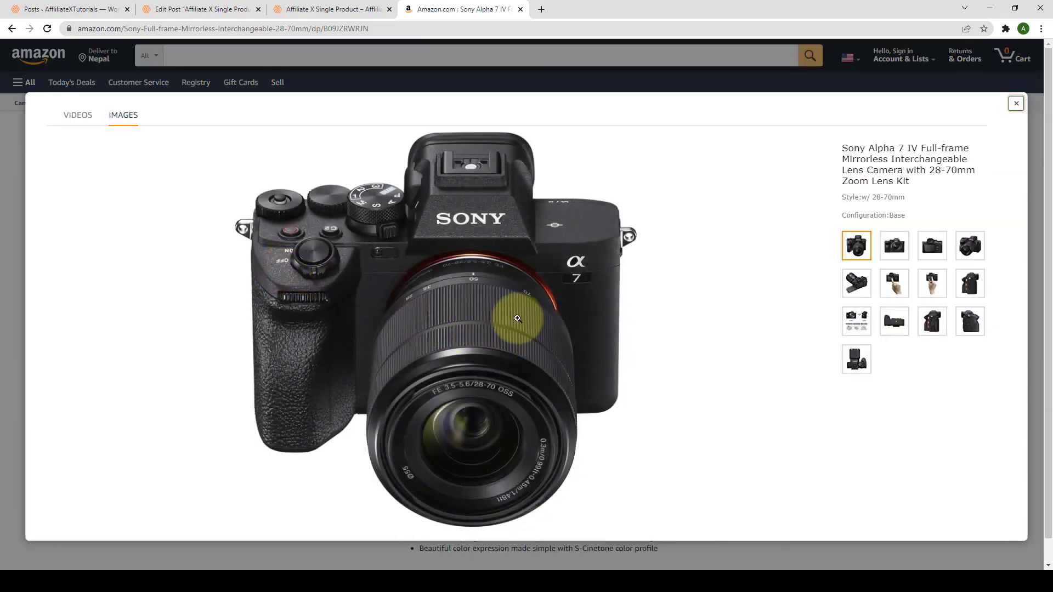
right_click(517, 319)
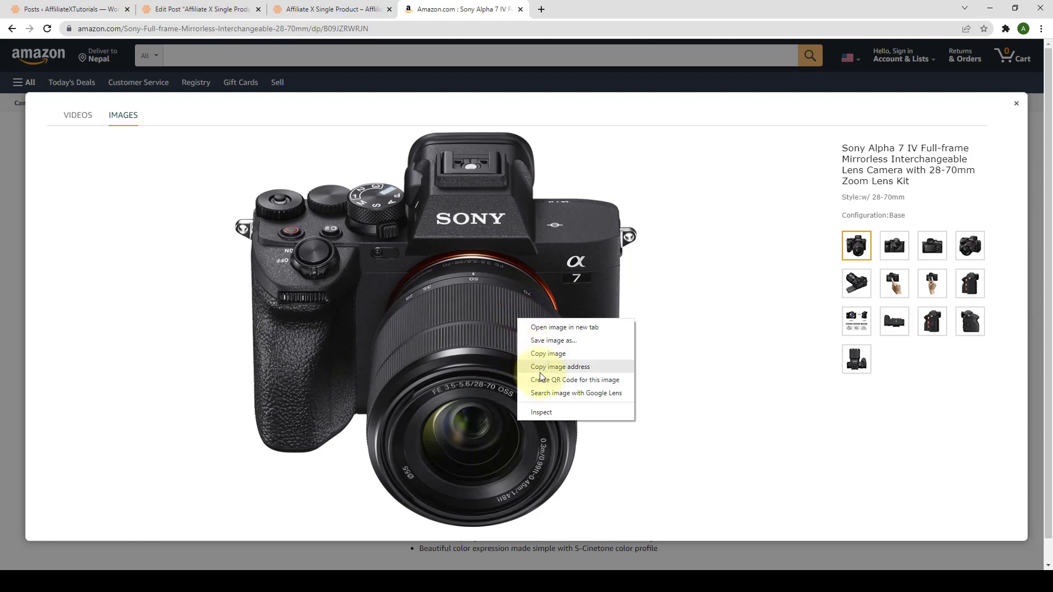
click(562, 368)
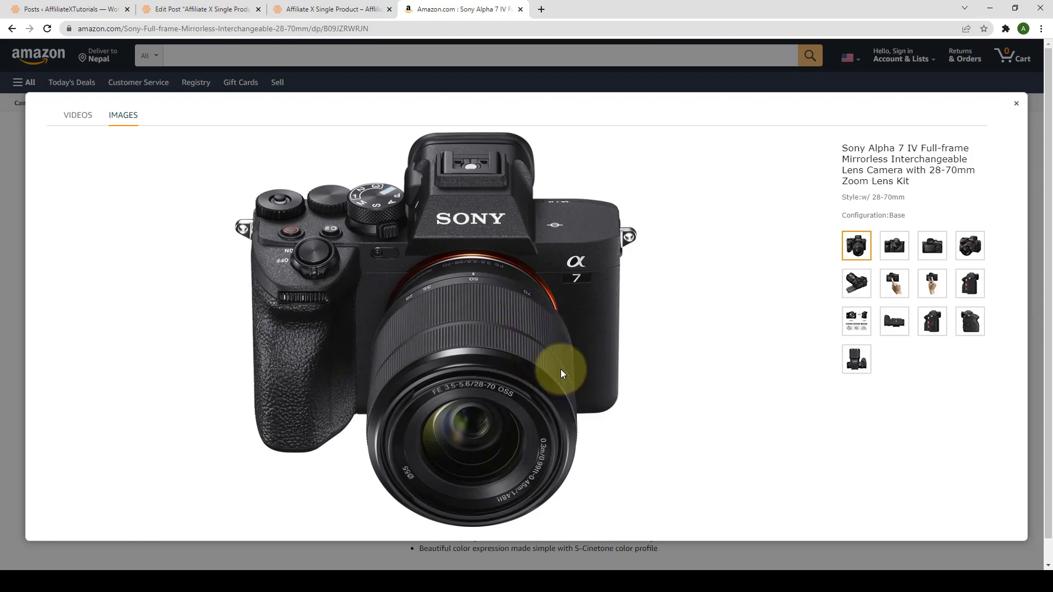
click(1016, 105)
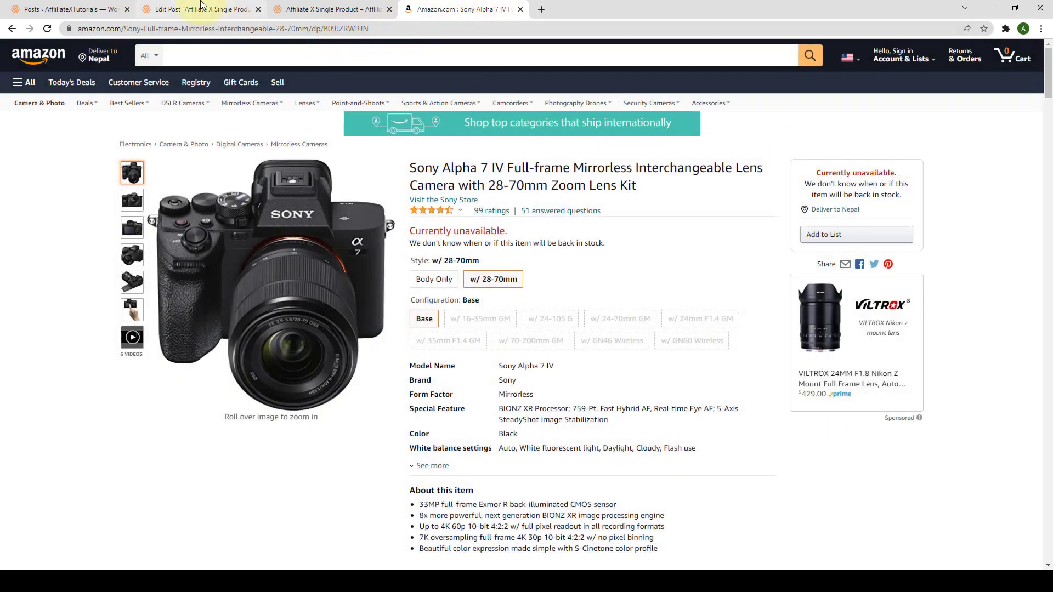
- Return to the post editor, try the copied Amazon image address as the external image link, and restore the Upload image source
click(233, 9)
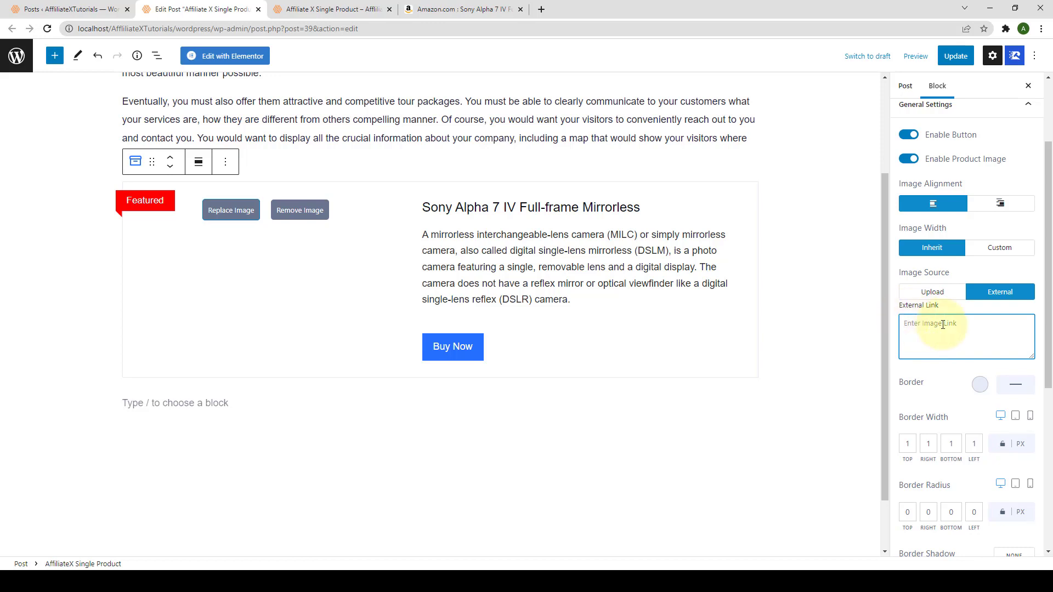
right_click(926, 326)
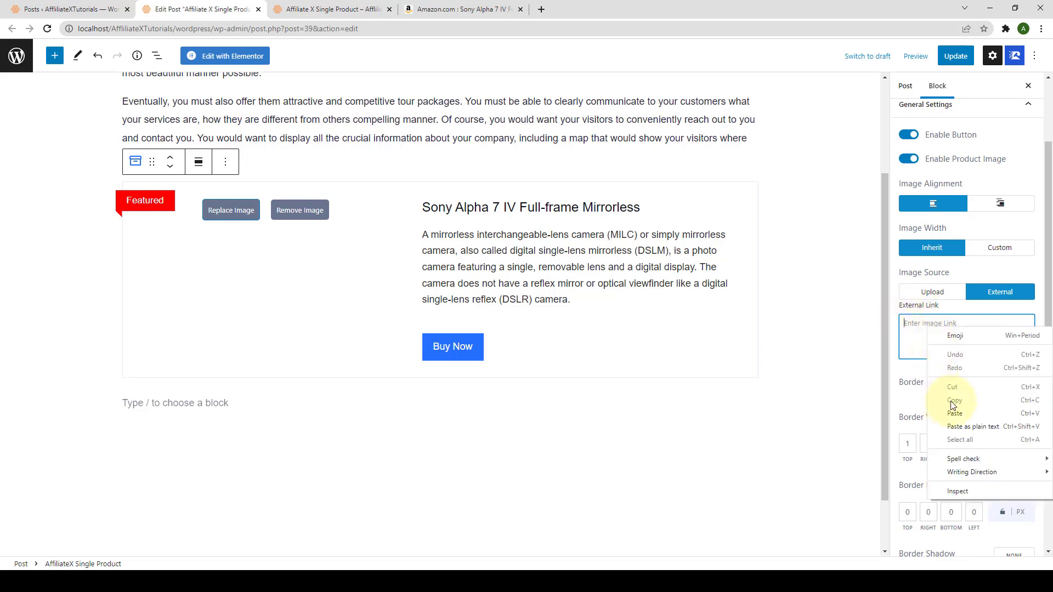
click(959, 414)
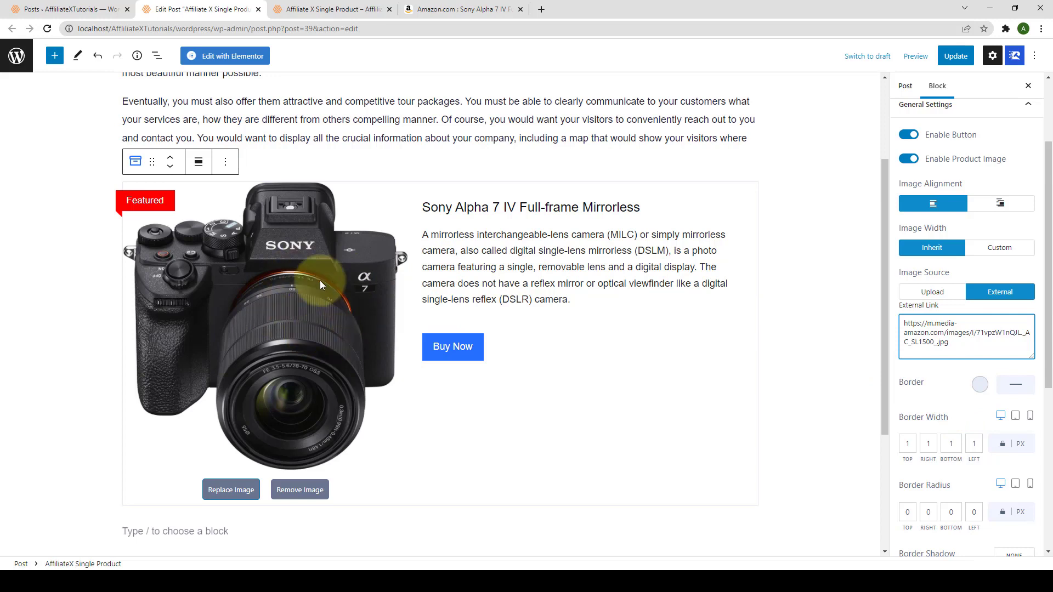
click(921, 294)
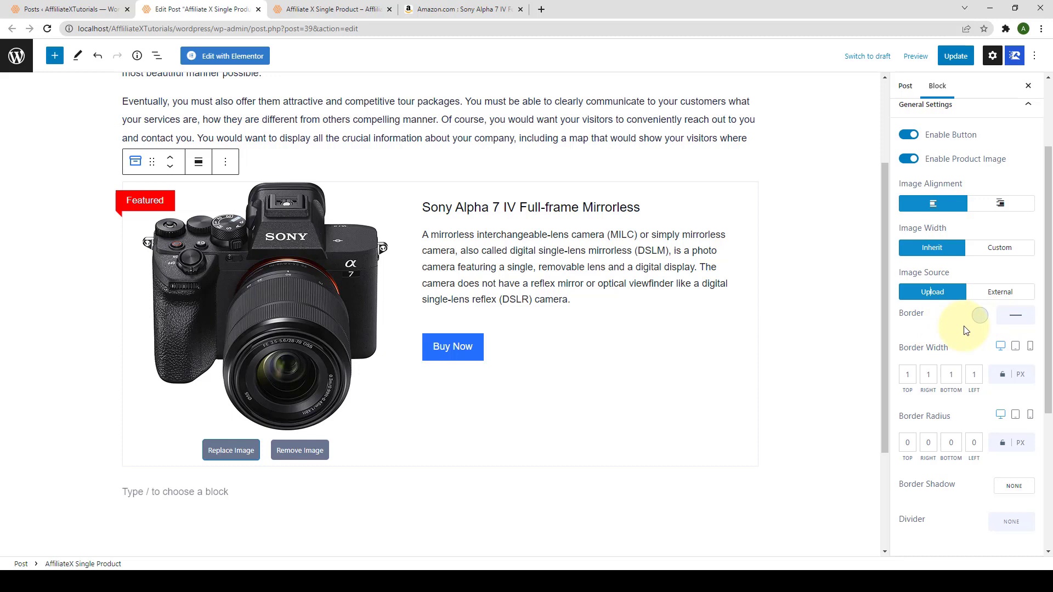
- Set the product block's border style to None
click(1018, 317)
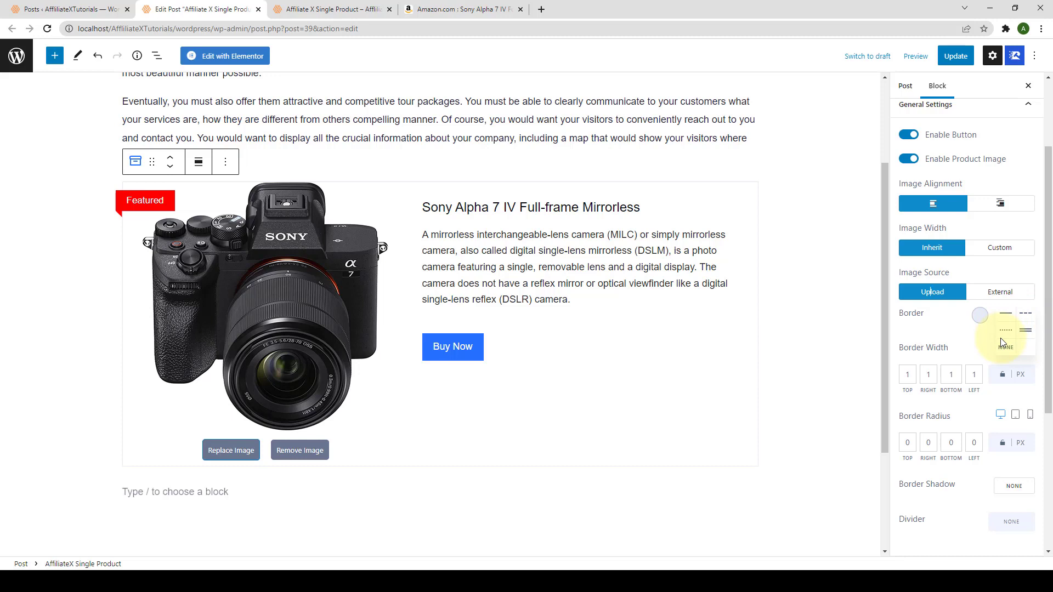
click(1001, 351)
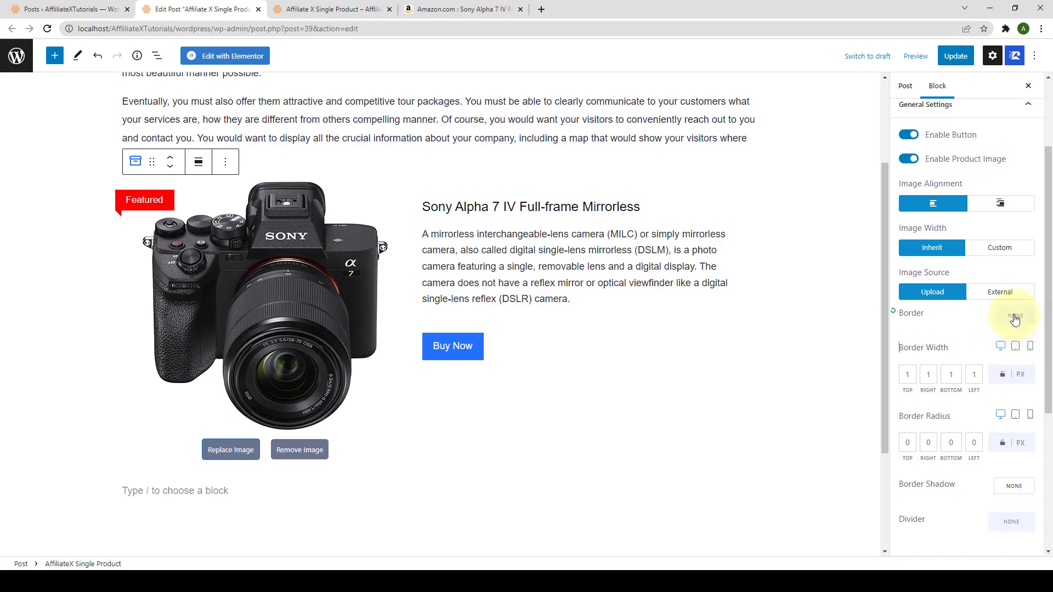
- Give the product block a solid line border and change its colour to bright blue (#0D67F9)
click(1015, 318)
click(1007, 315)
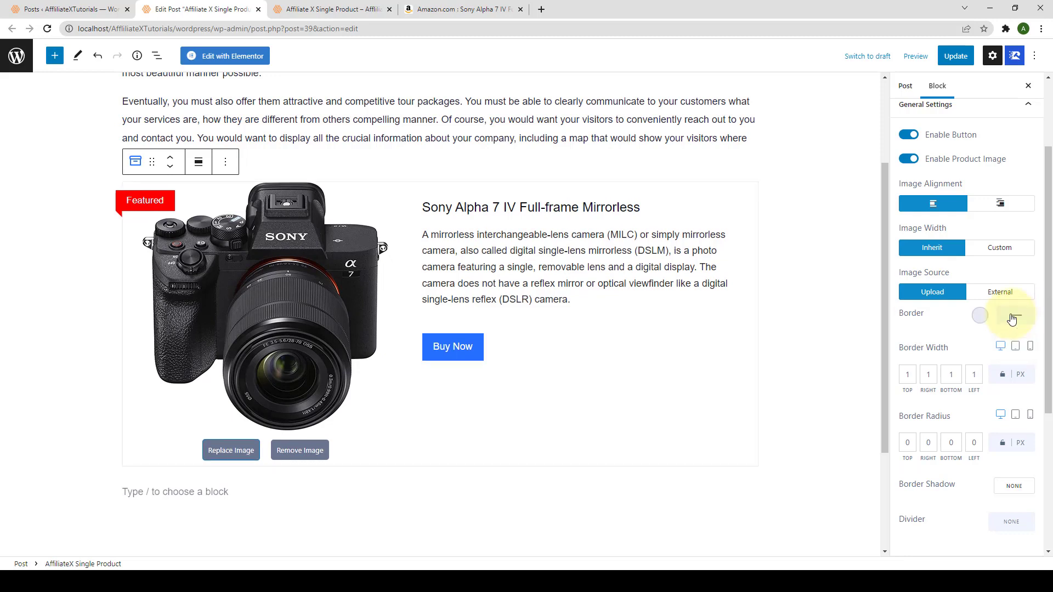
click(980, 316)
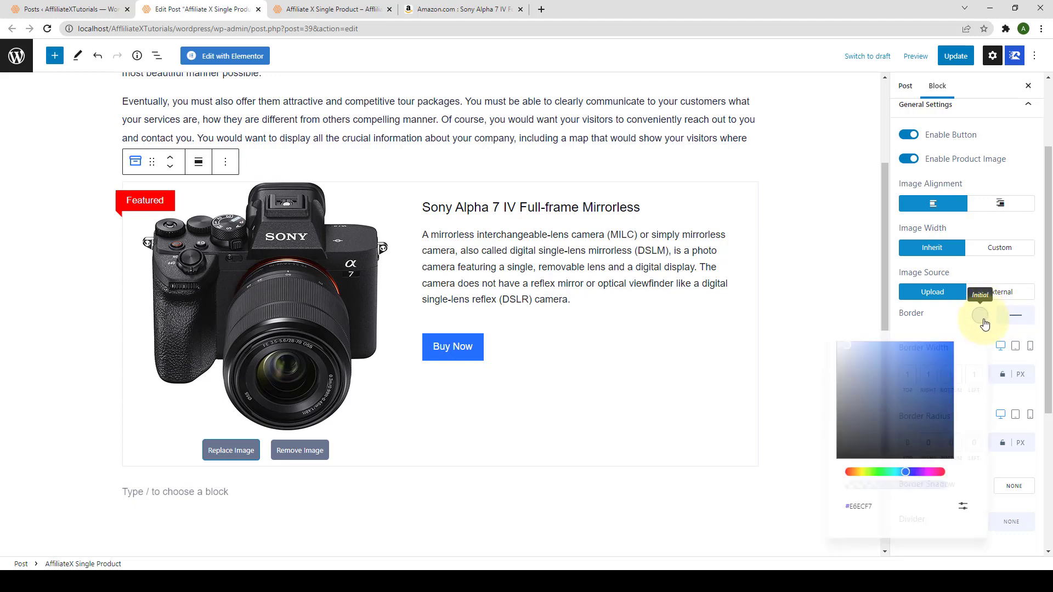
drag(907, 479, 906, 475)
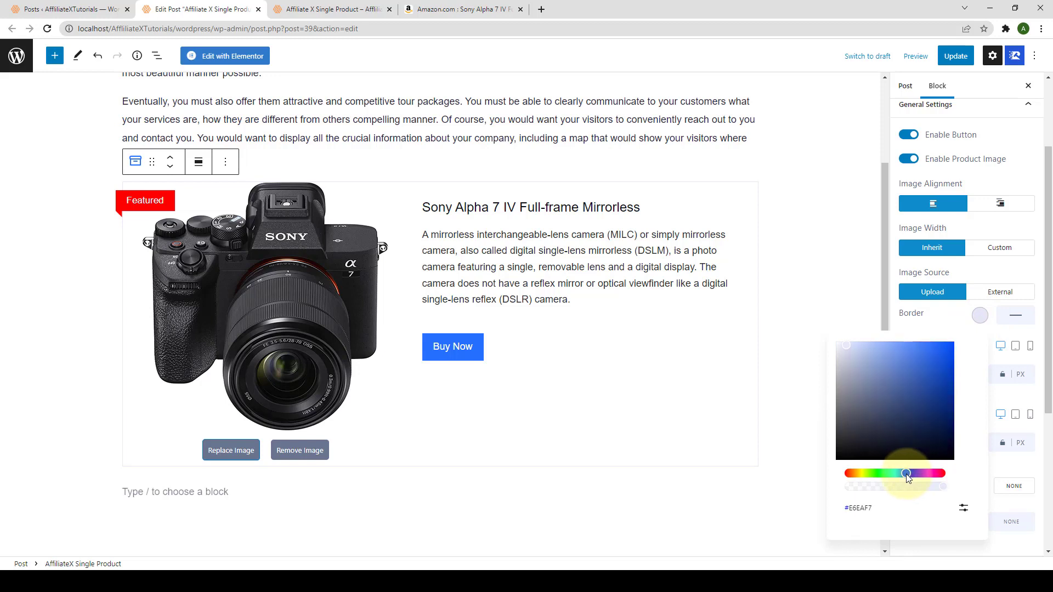
click(847, 347)
drag(846, 346, 911, 369)
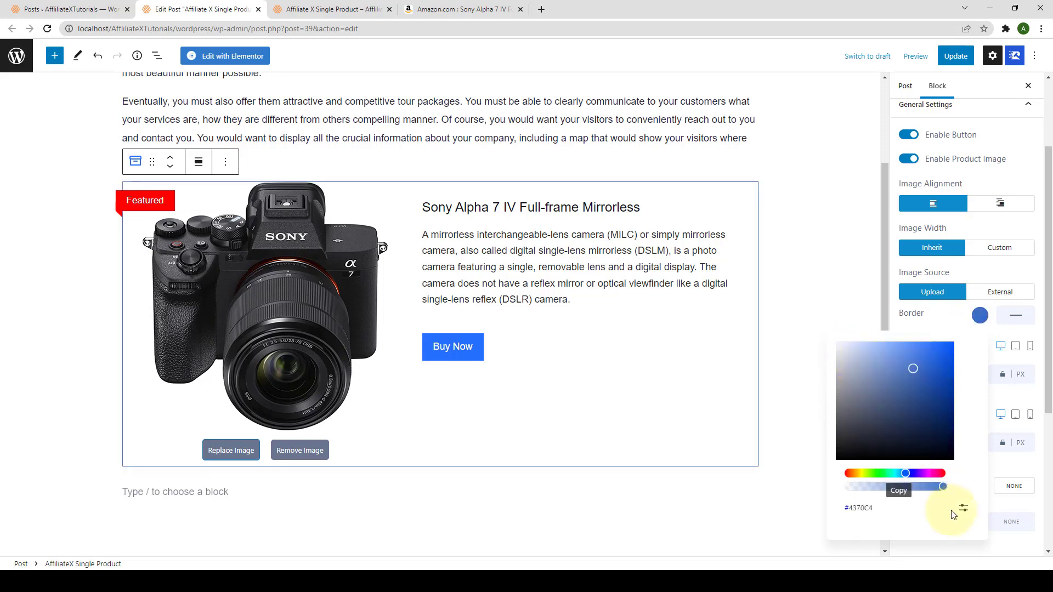
mouse_move(938, 487)
mouse_down()
mouse_move(921, 487)
mouse_move(944, 487)
mouse_up()
drag(921, 373, 945, 346)
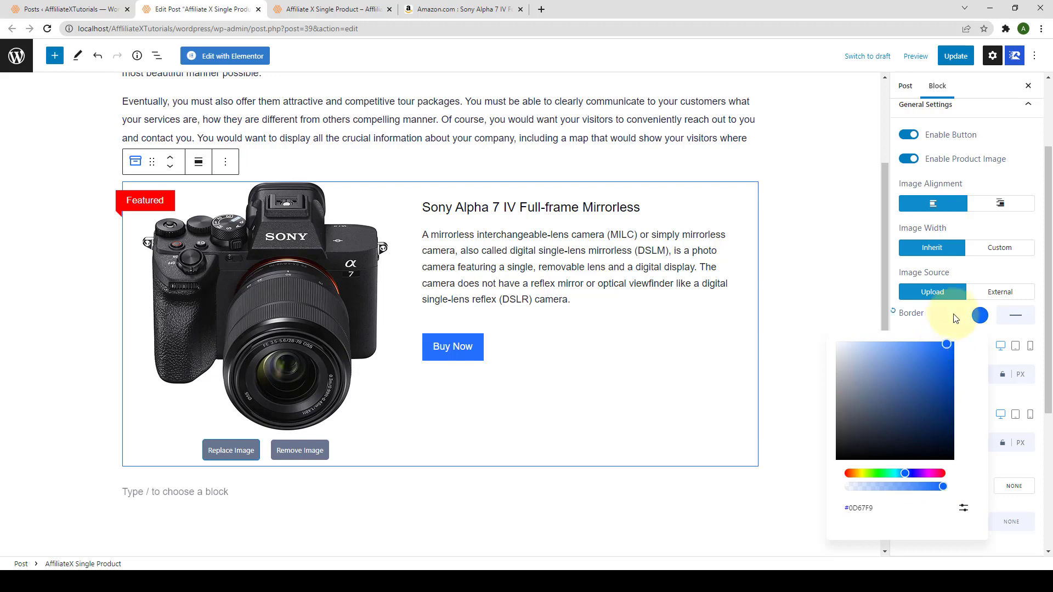
click(955, 321)
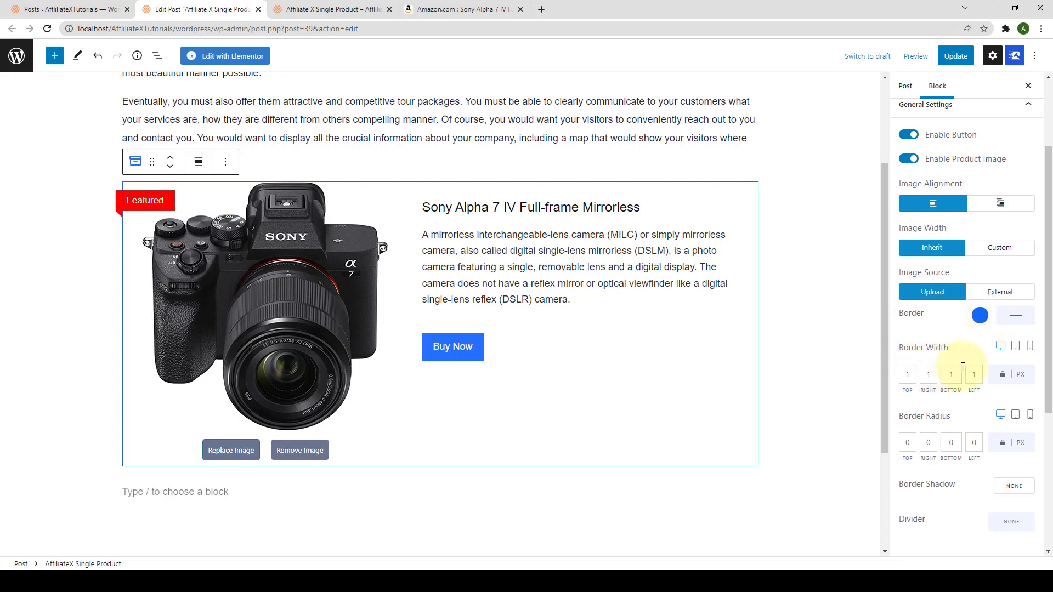
- Set the desktop border width to 5 px, linking the values so it applies to all four sides
double_click(908, 375)
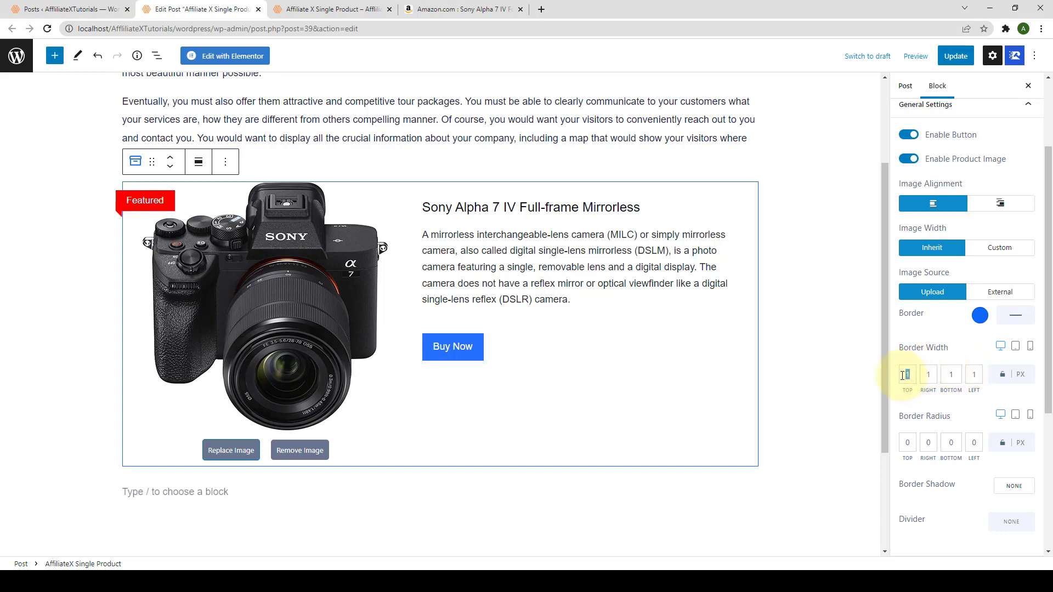
text(5)
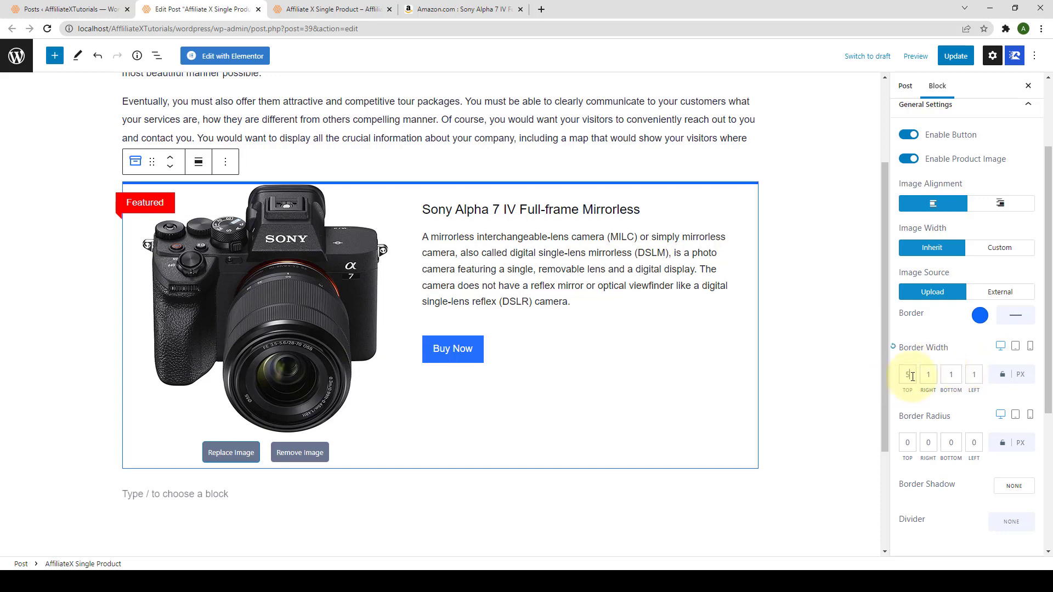
click(1003, 377)
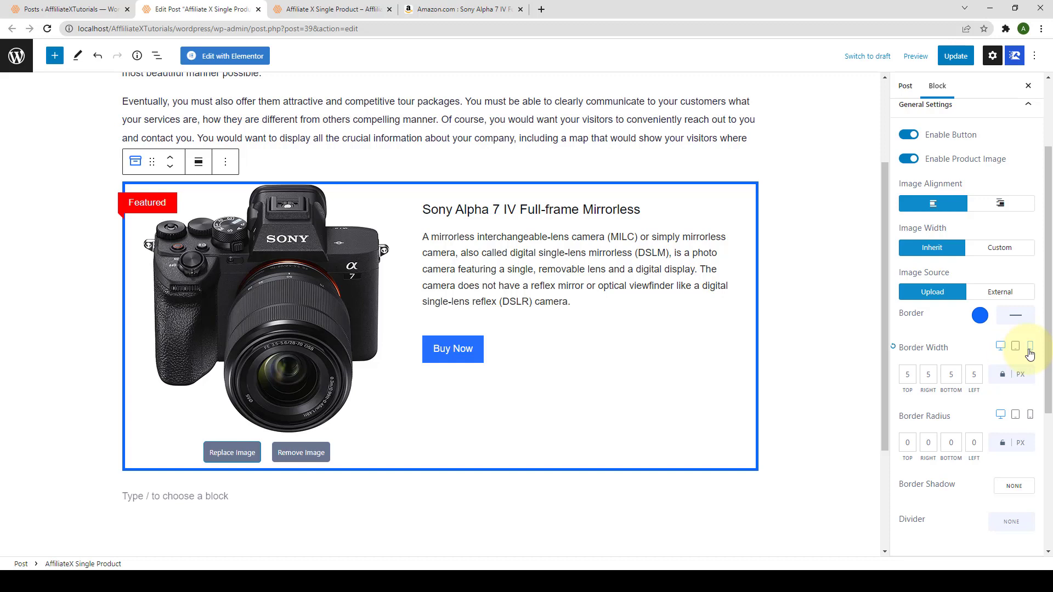
- Set the border width for the mobile view to 2 px on all four sides
click(1016, 354)
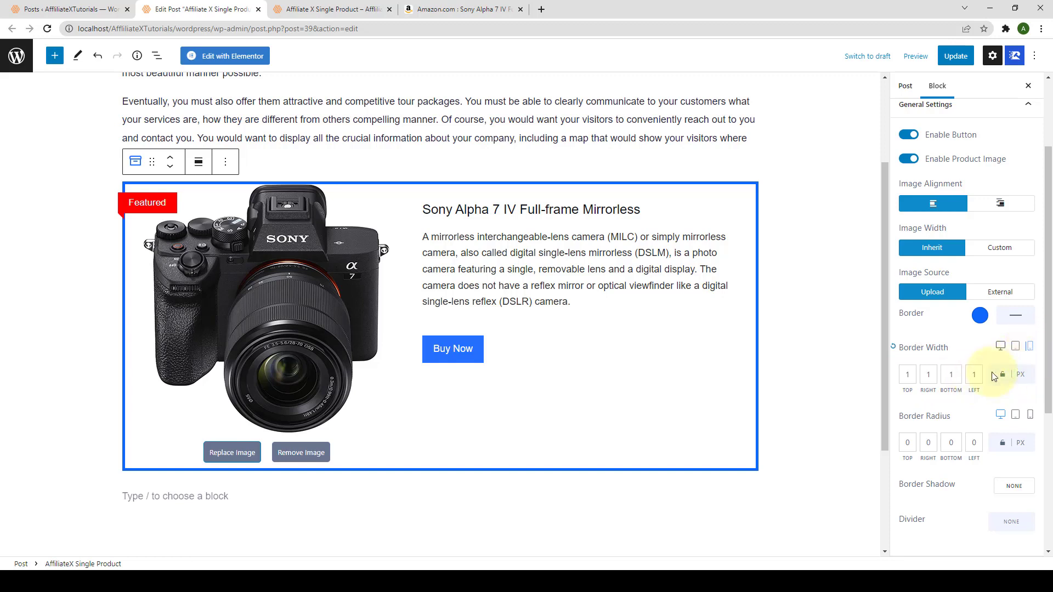
double_click(905, 375)
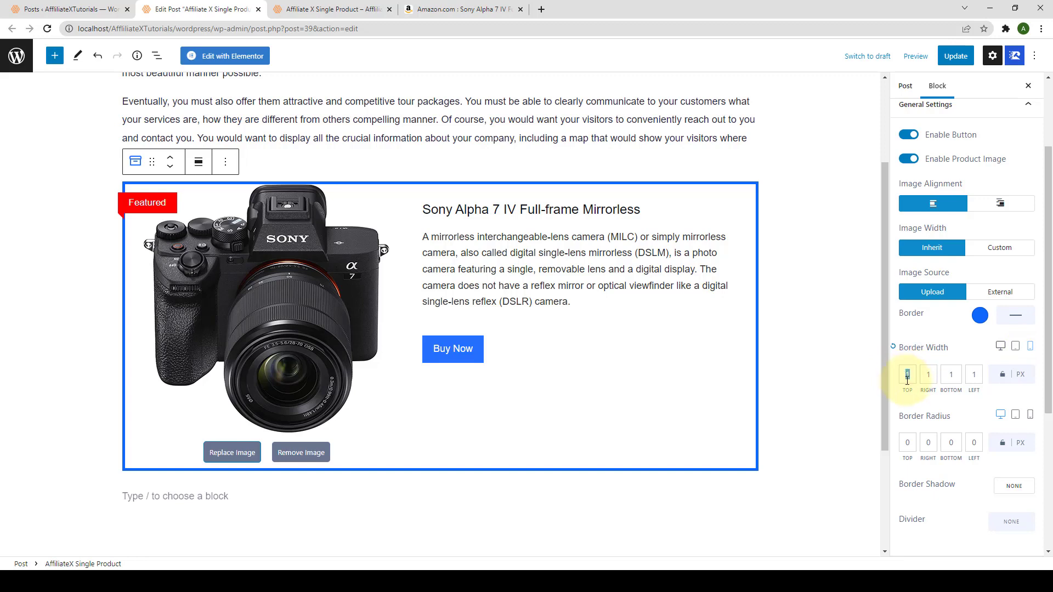
text(2)
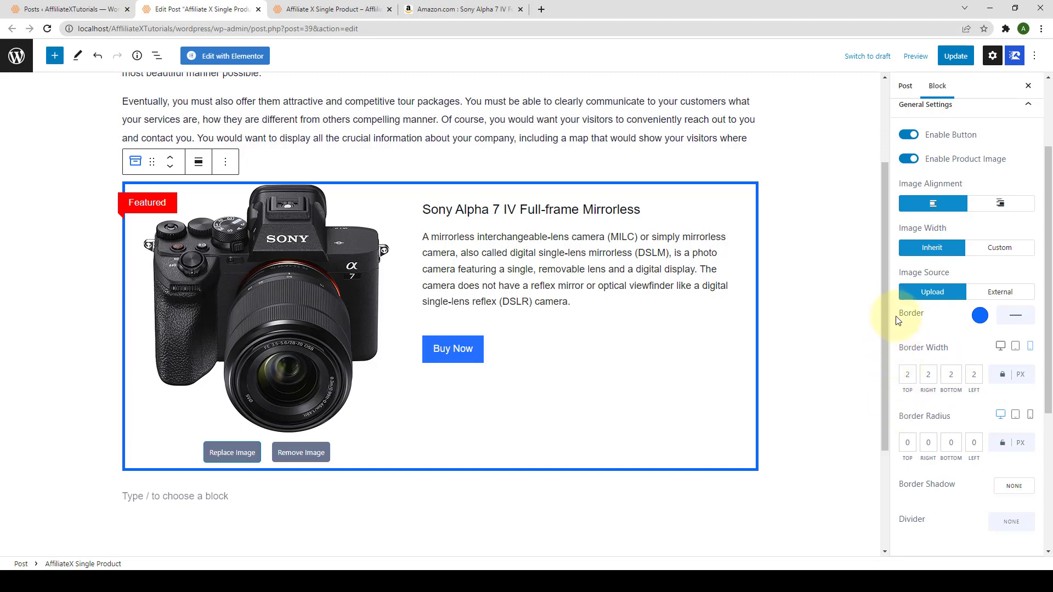
- Set the product block's desktop border radius to 6 px on all corners
scroll(904, 324, down, 1)
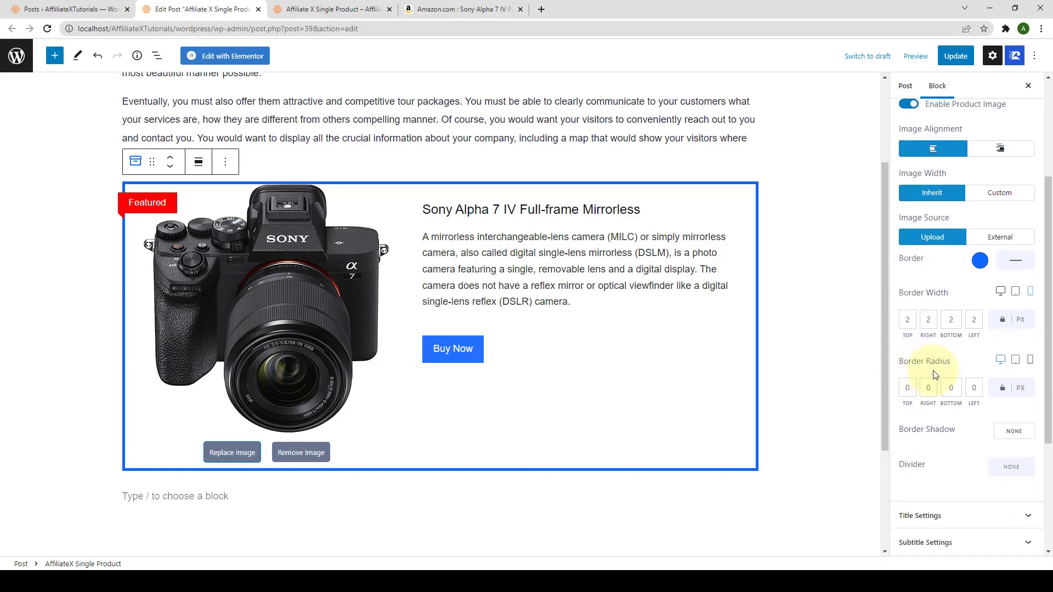
double_click(905, 390)
text(6)
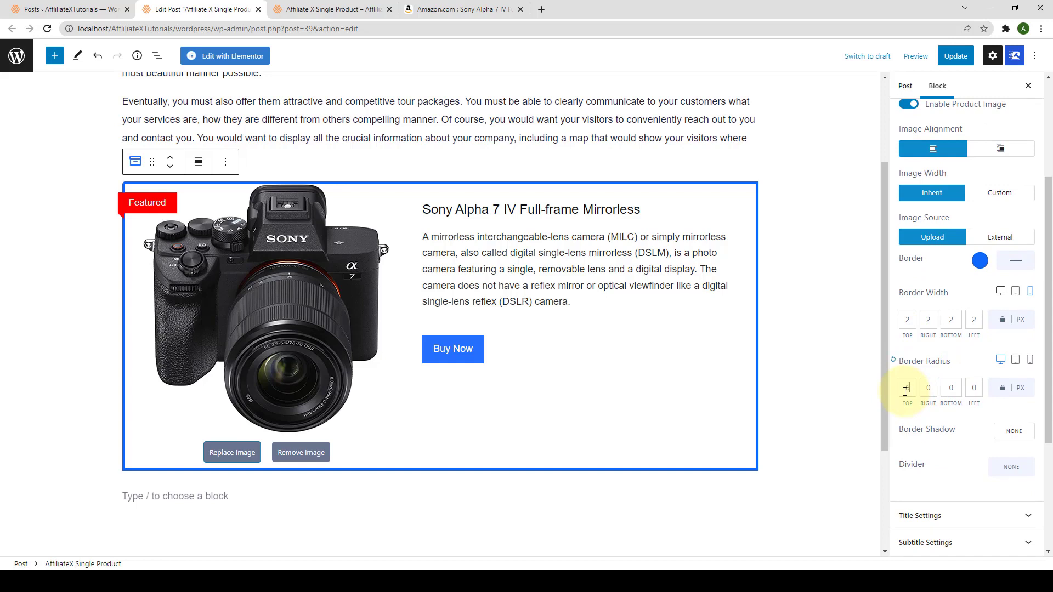
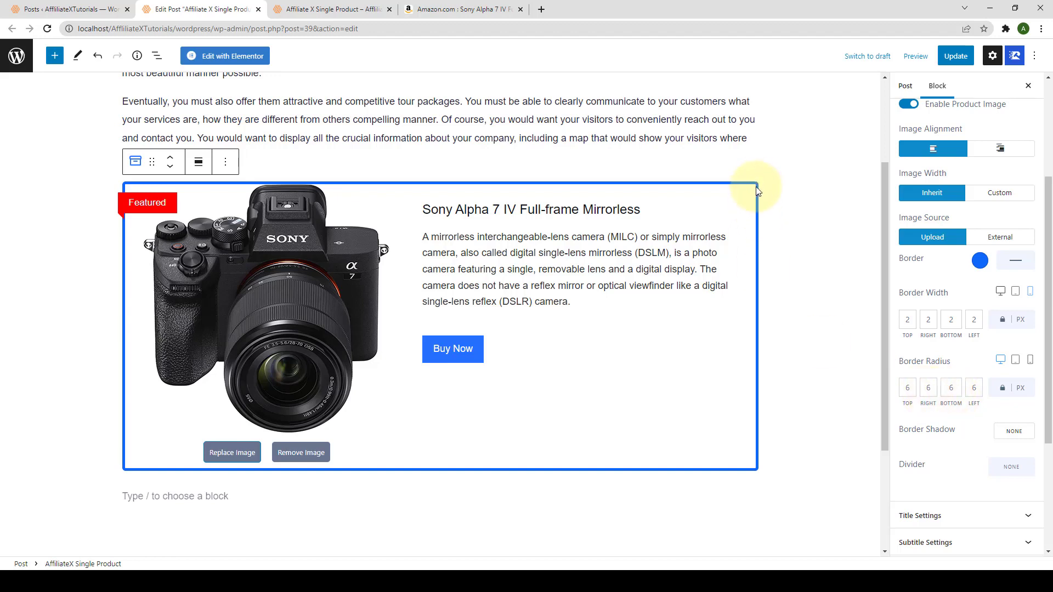
- Open the title settings and try switching the product title off and on again
scroll(947, 356, down, 3)
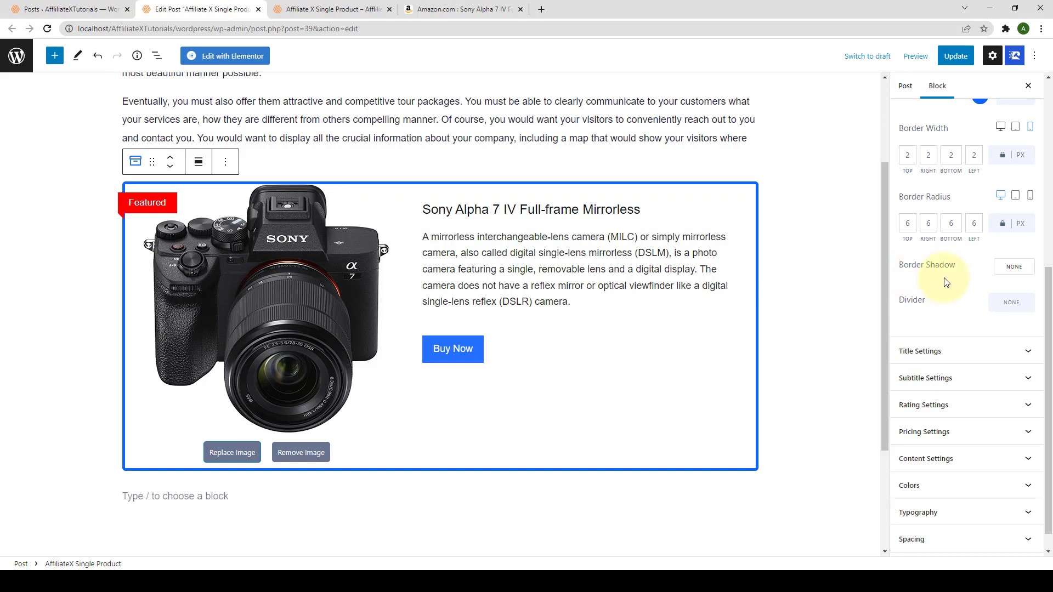
scroll(927, 286, down, 1)
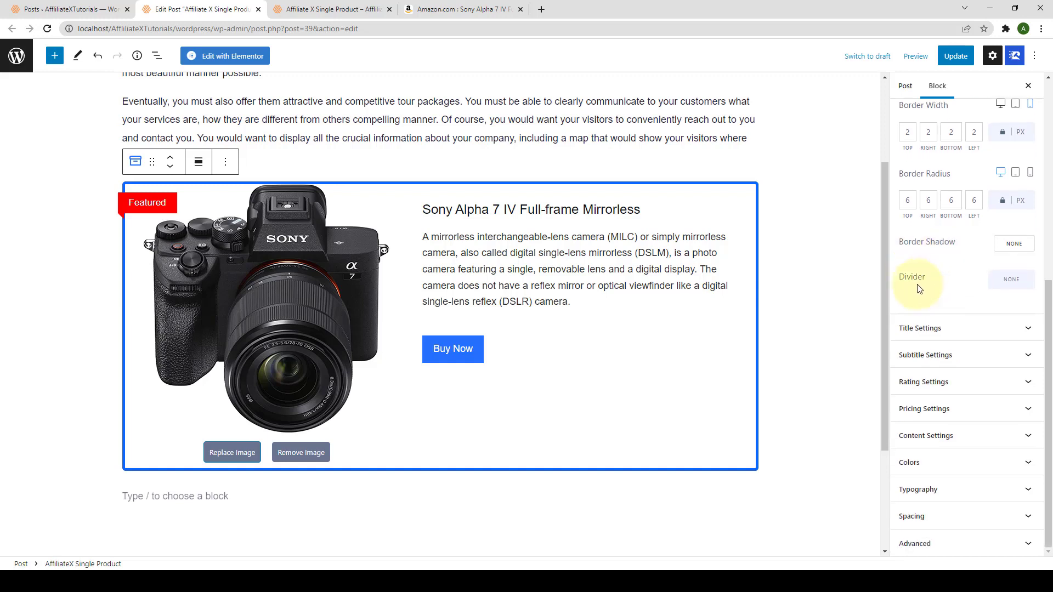
click(954, 331)
scroll(955, 335, down, 4)
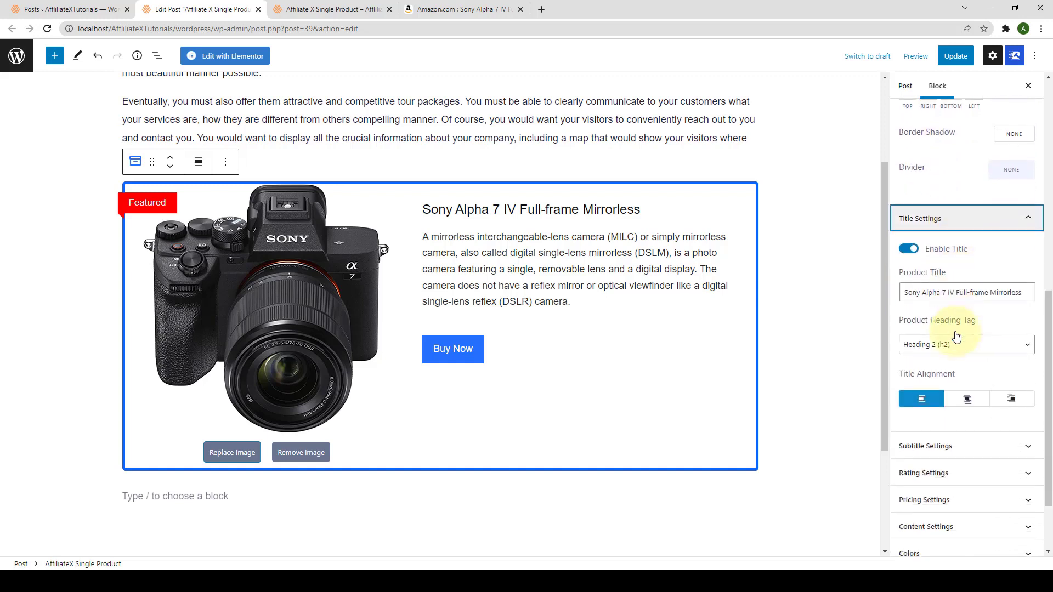
click(908, 248)
click(908, 320)
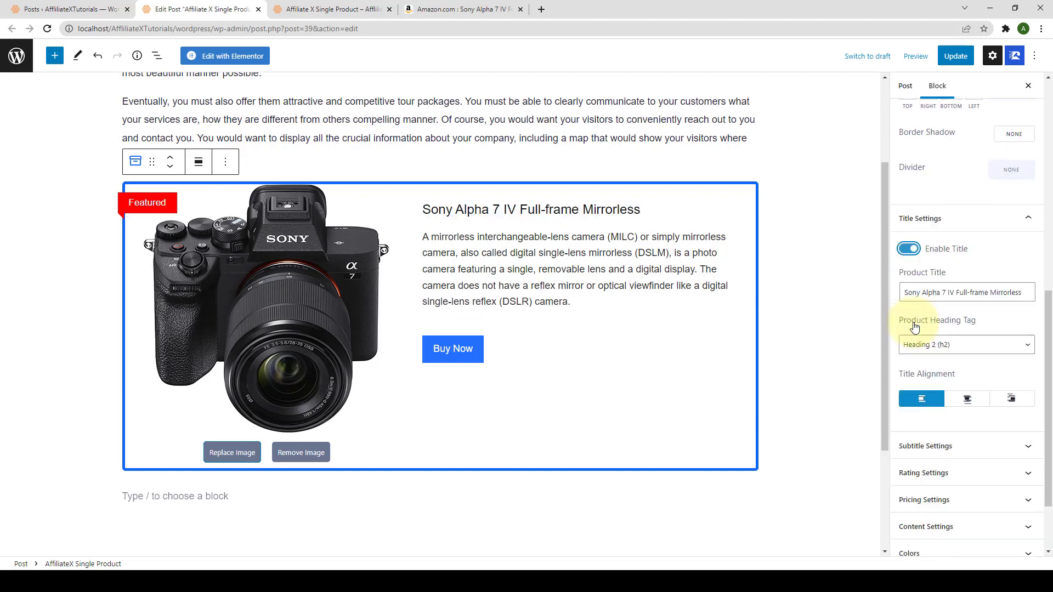
- Review the product title text and the available heading tag options, keeping Heading 2 (h2)
triple_click(927, 294)
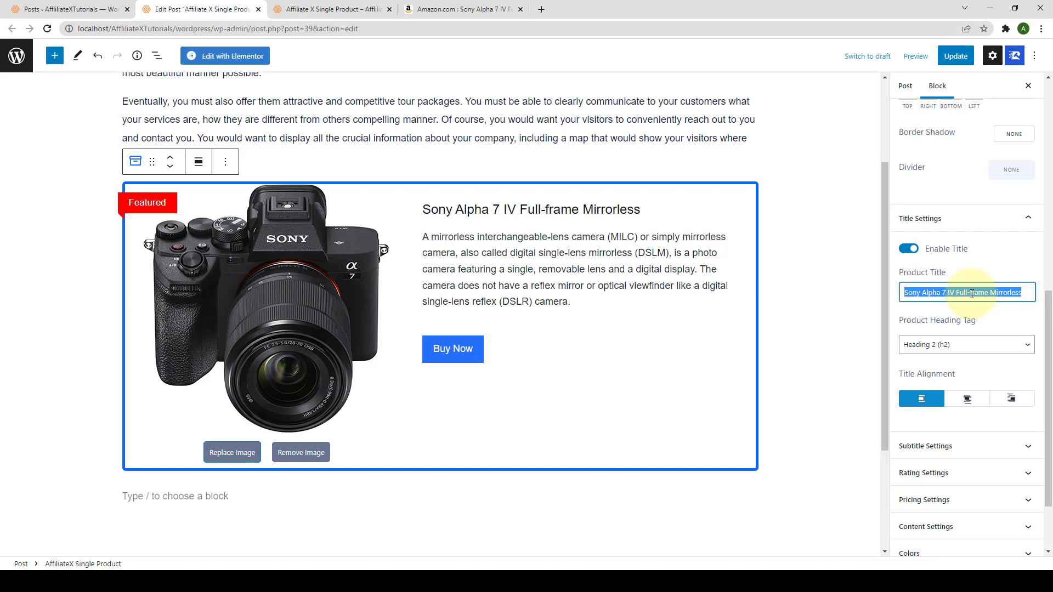
scroll(969, 310, down, 2)
click(964, 239)
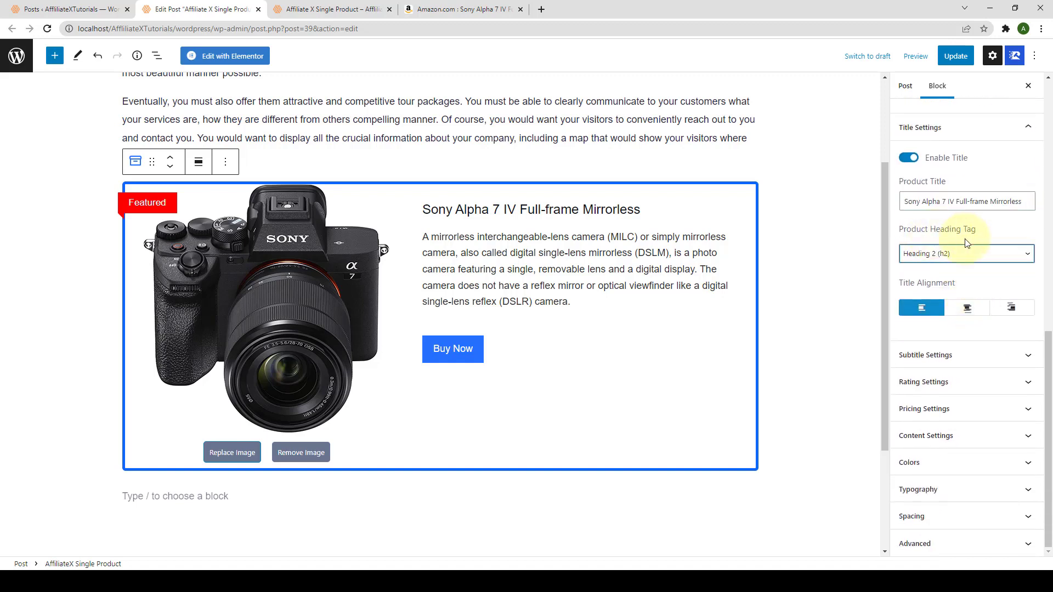
click(963, 257)
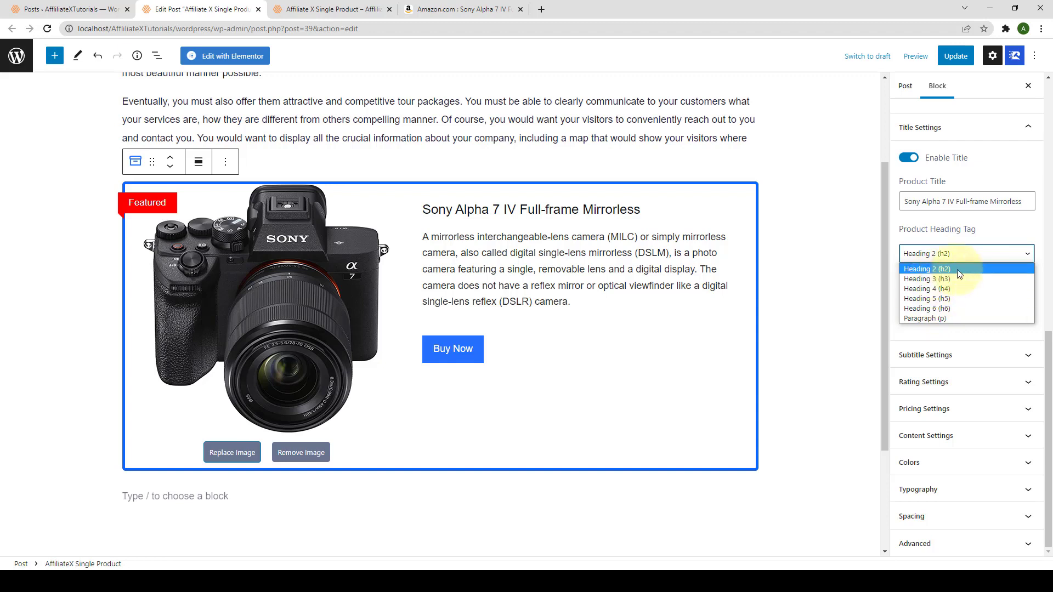
click(965, 259)
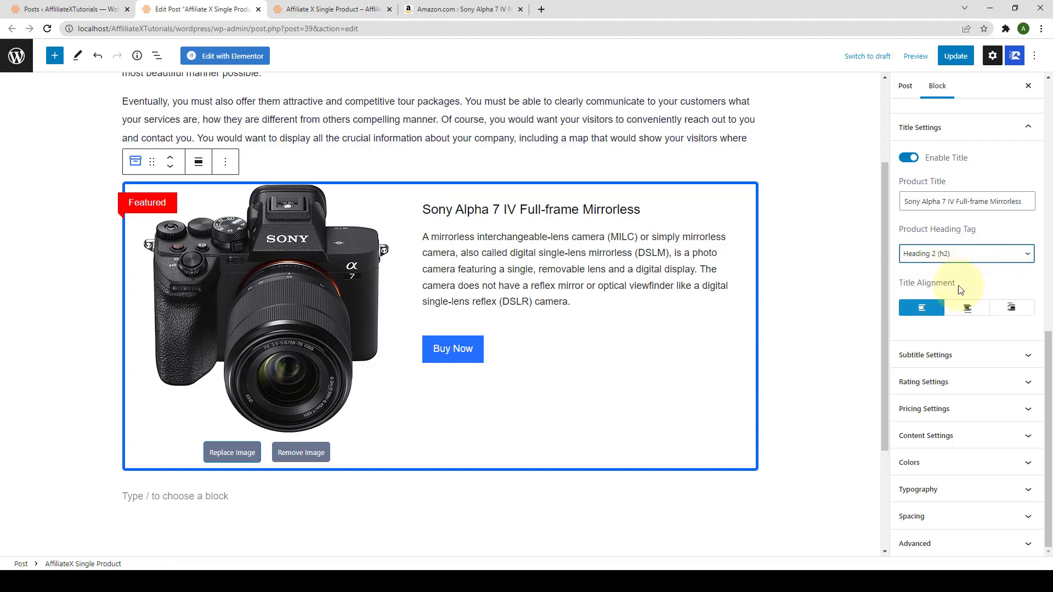
- Try the centre and right alignments for the product title, and restore left alignment
click(966, 310)
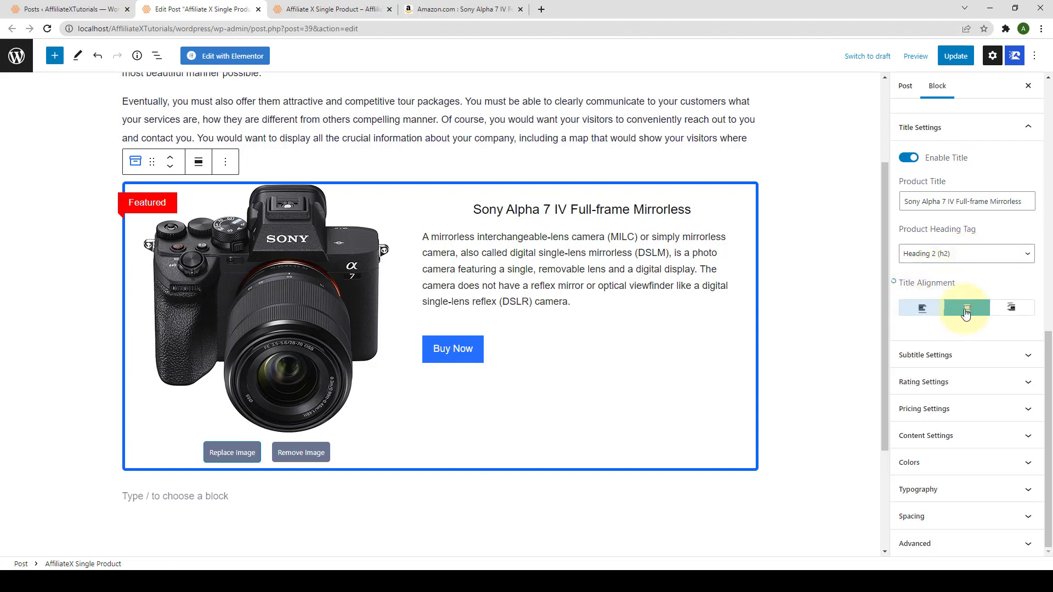
click(929, 308)
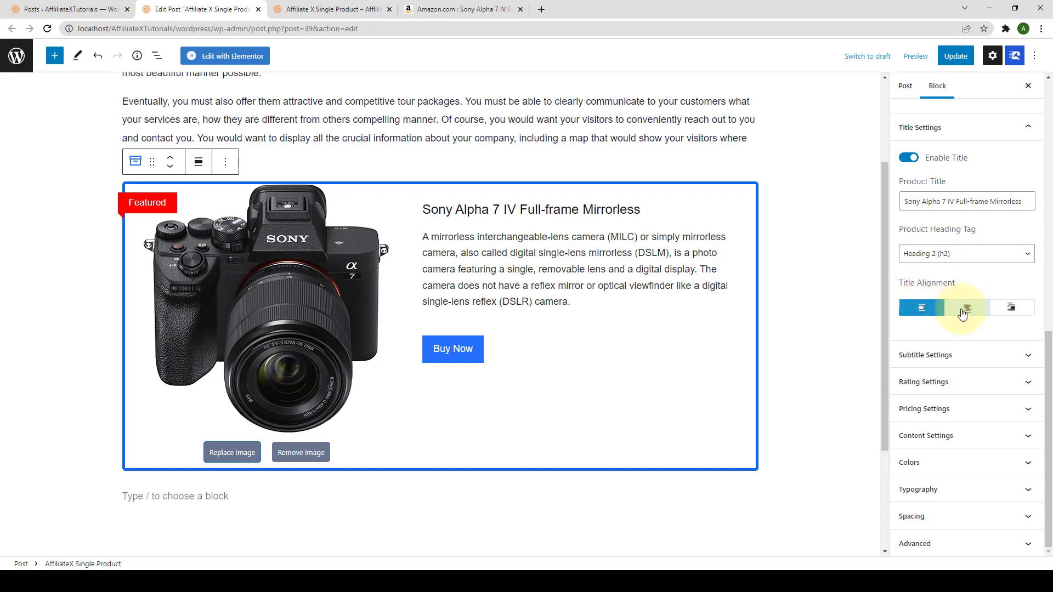
click(963, 310)
click(1010, 308)
click(926, 308)
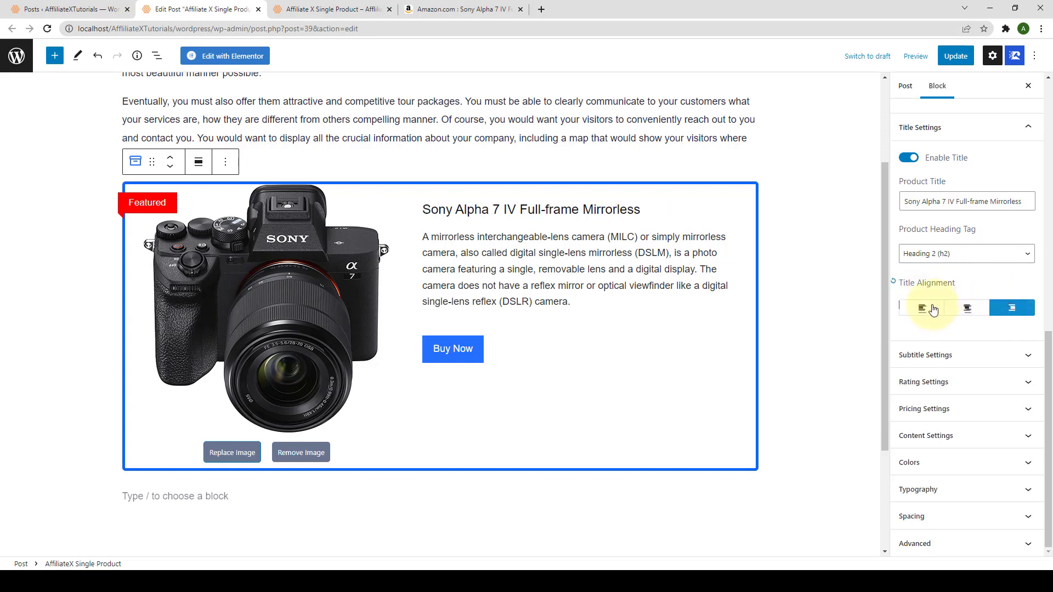
click(964, 308)
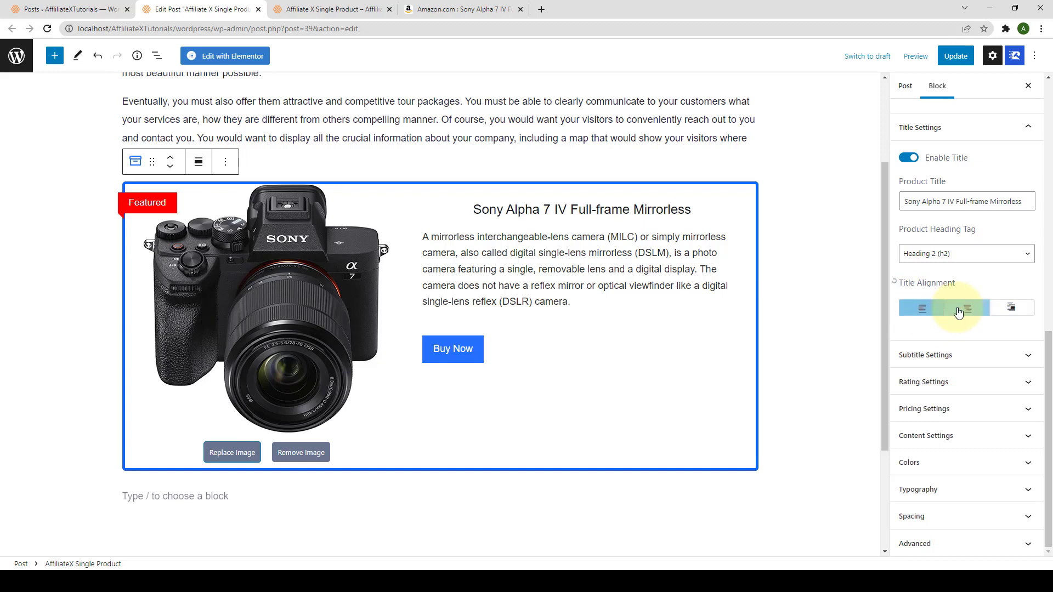
click(1002, 309)
click(923, 308)
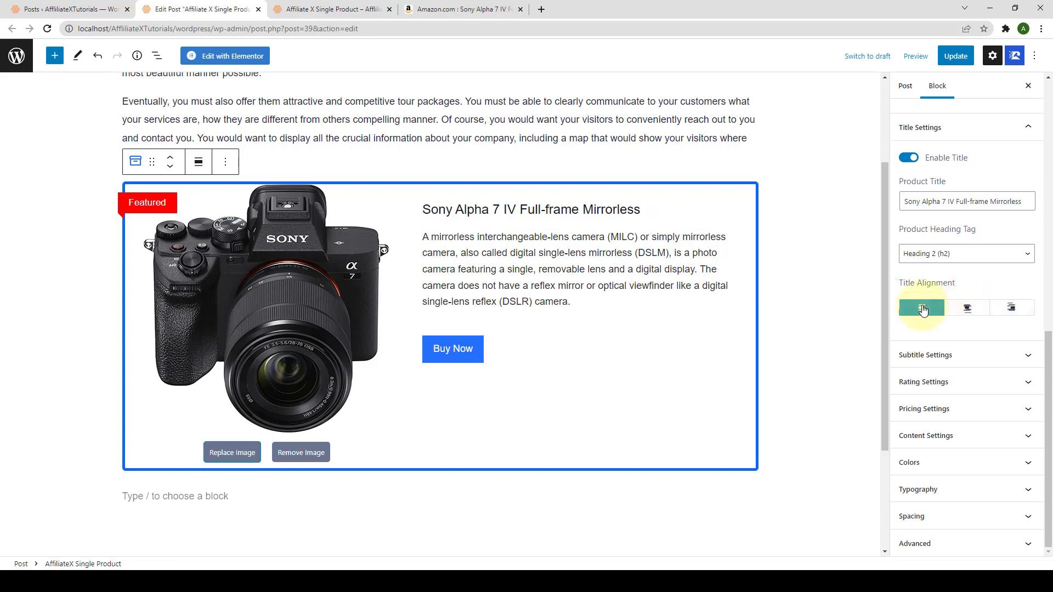
- Enable the product subtitle and replace its placeholder text with "Best in the Market"
click(936, 354)
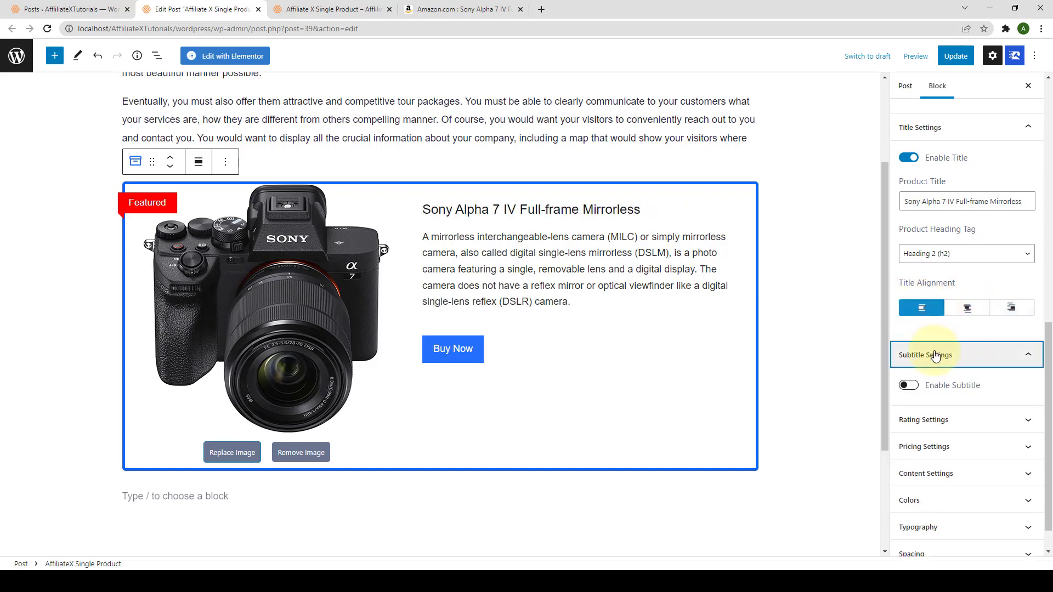
scroll(936, 356, down, 1)
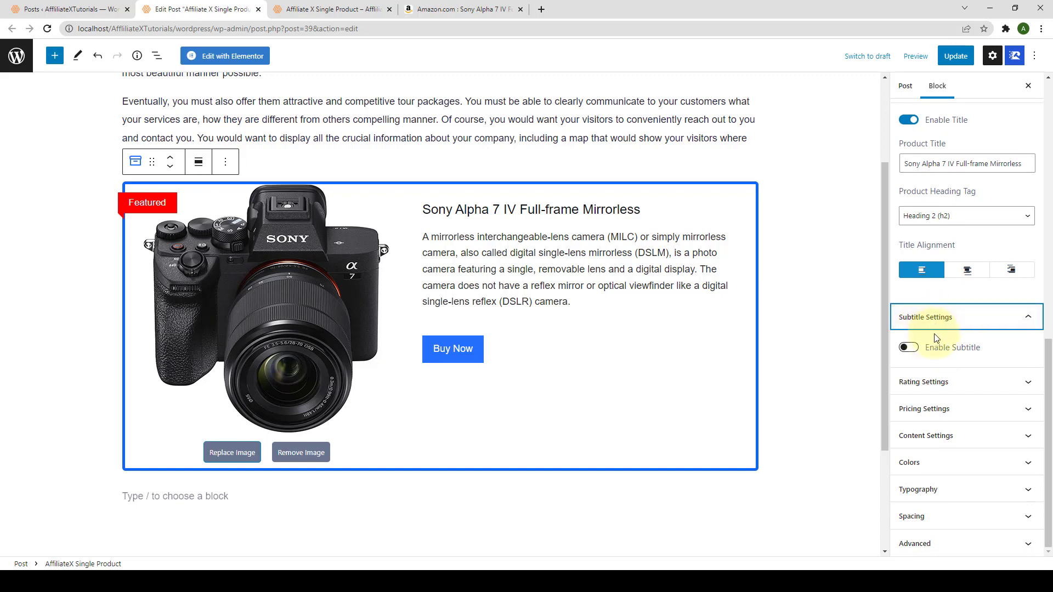
click(908, 347)
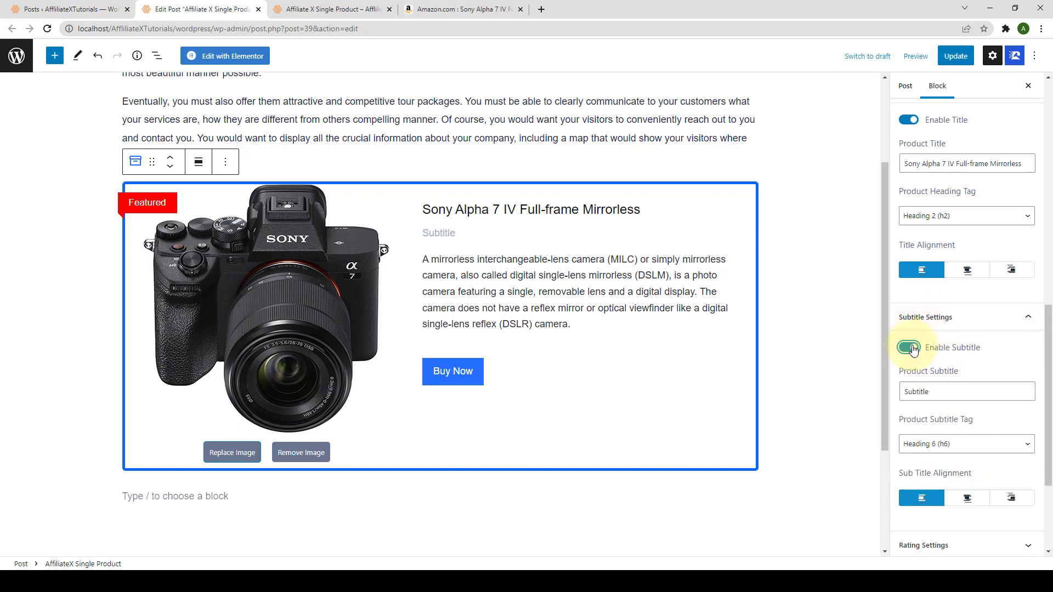
scroll(912, 344, down, 1)
scroll(912, 345, down, 2)
double_click(910, 281)
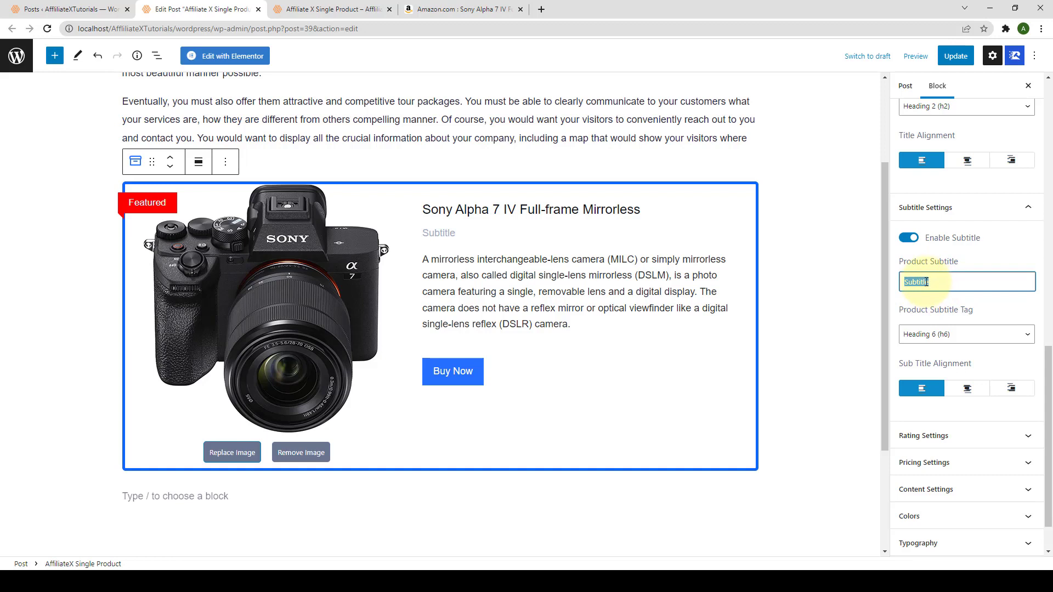
double_click(449, 235)
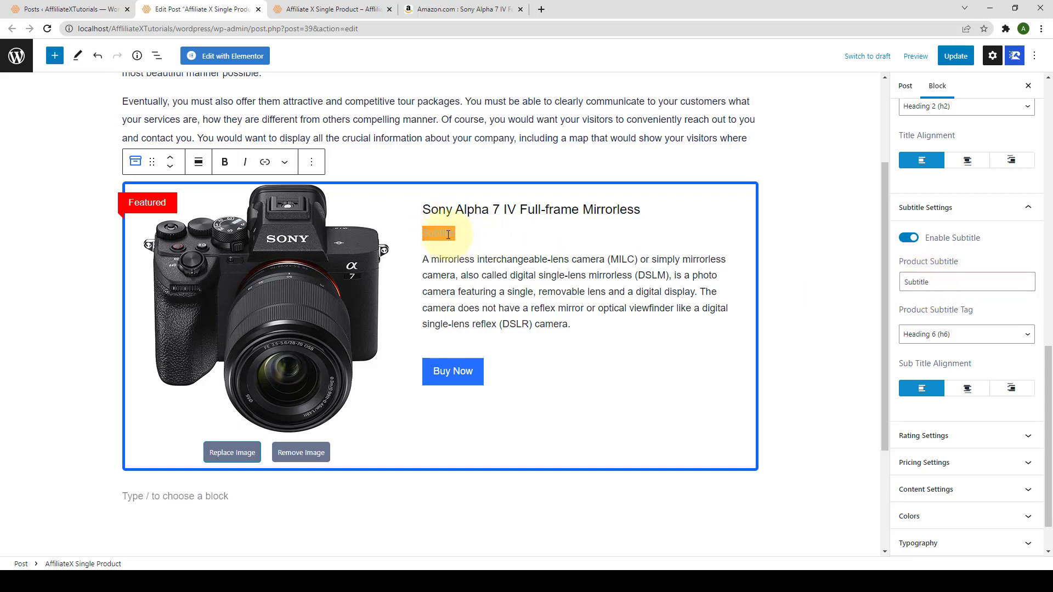
text(Best in the Market)
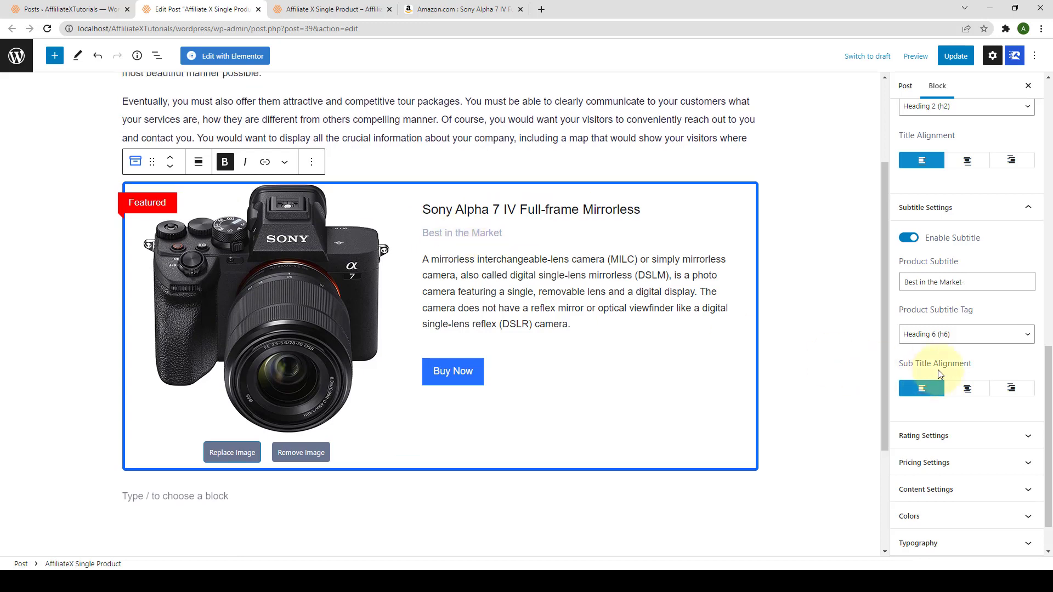
- Review the heading and paragraph tag options available for the product subtitle, keeping Heading 6 (h6)
click(956, 335)
scroll(956, 274, down, 1)
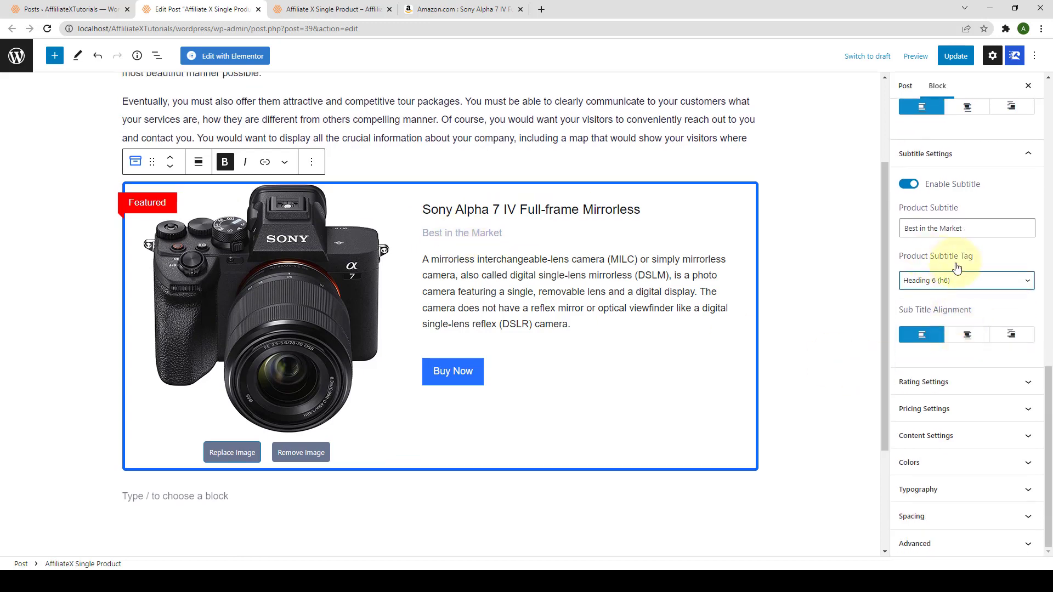
click(958, 281)
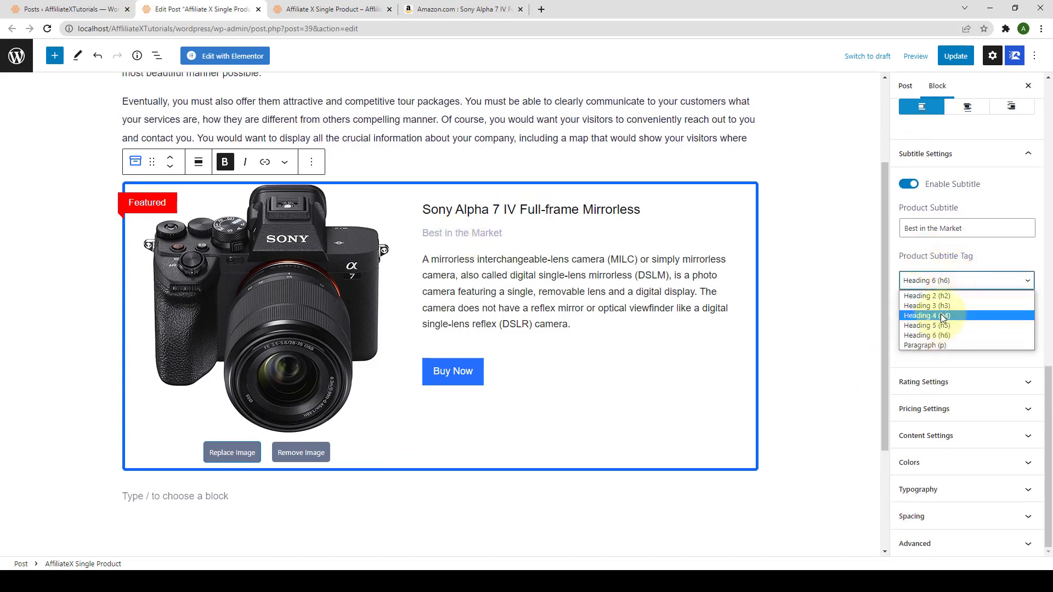
click(990, 280)
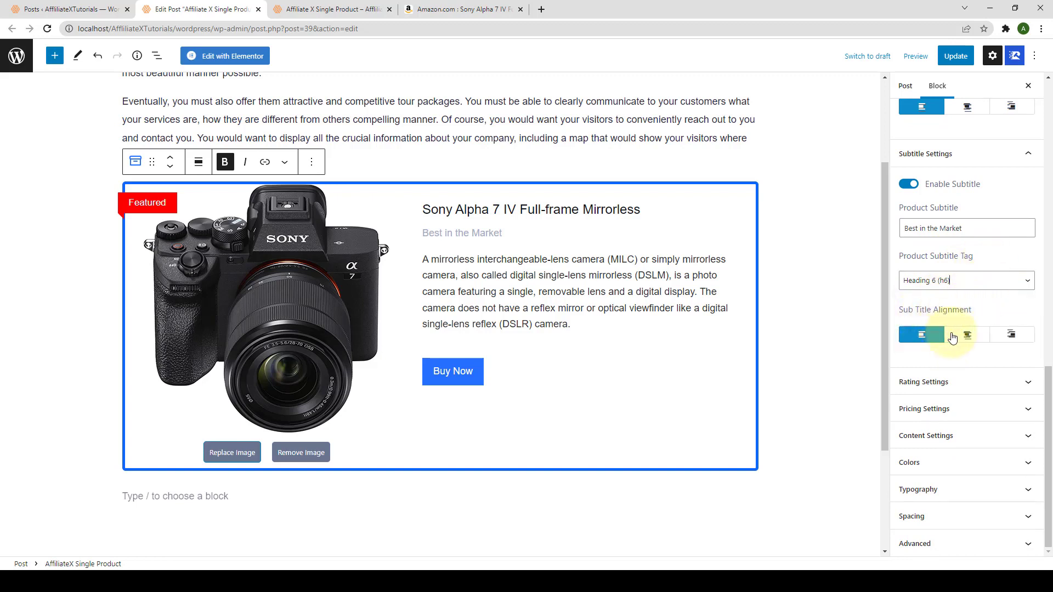
- Try the centre and right alignments for the product subtitle, and restore left alignment
click(966, 335)
click(1000, 336)
click(929, 336)
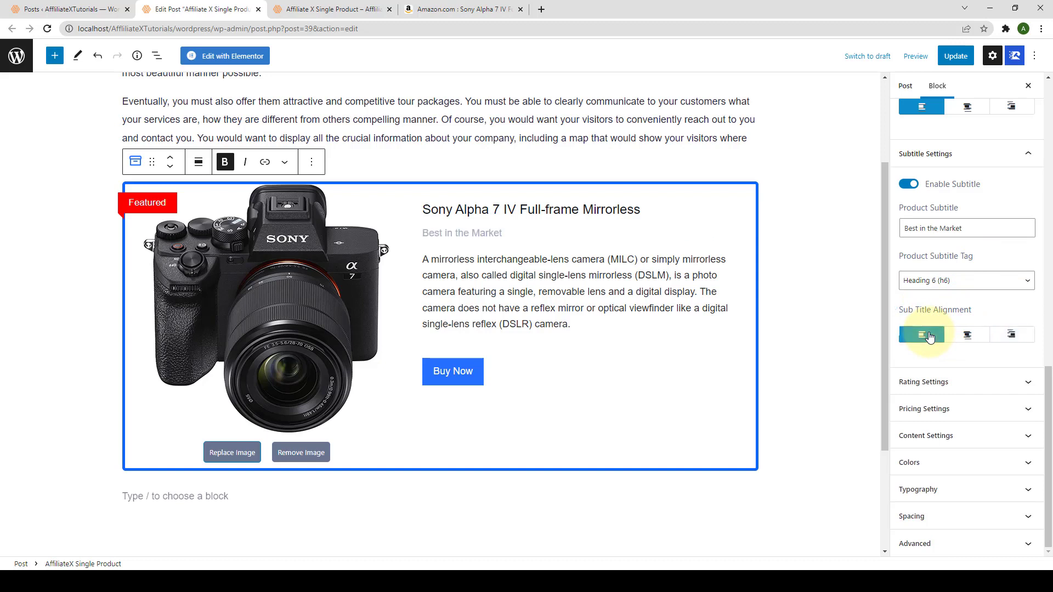
- Enable the product rating and change its style from stars to Score Box
click(930, 385)
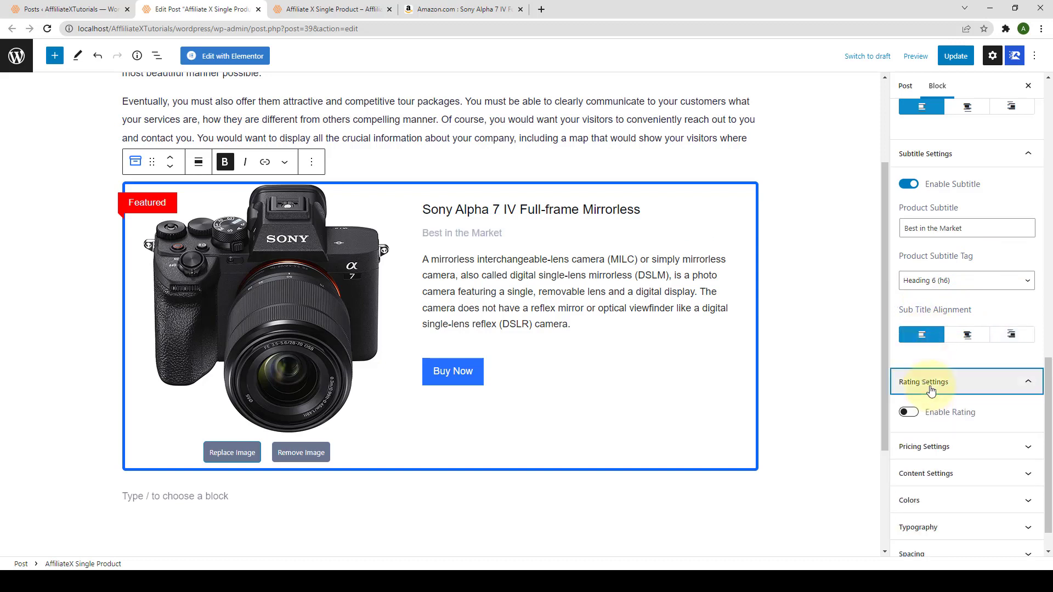
scroll(930, 390, down, 1)
click(910, 374)
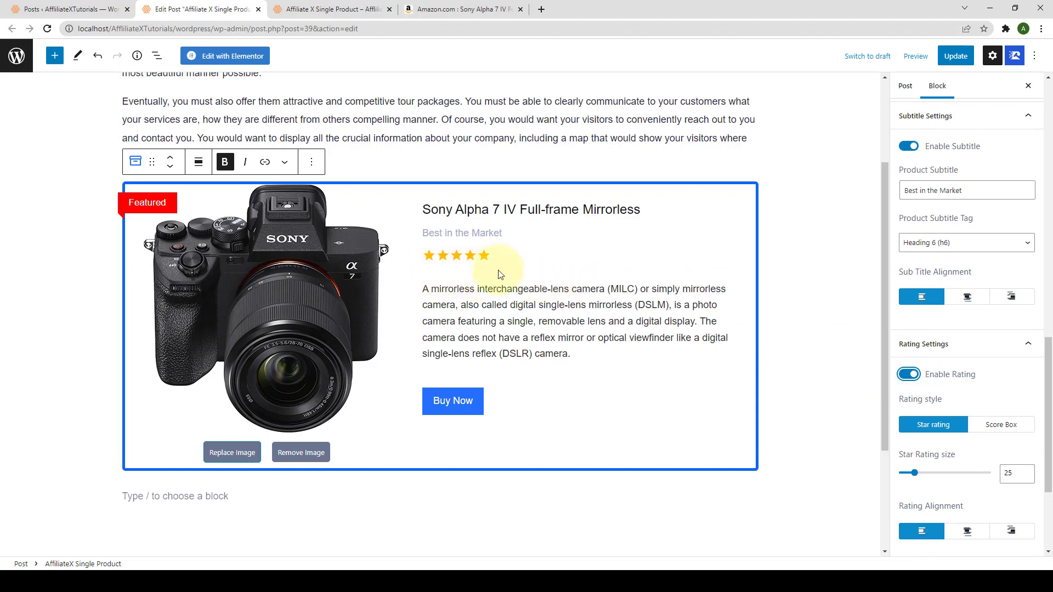
scroll(930, 395, down, 1)
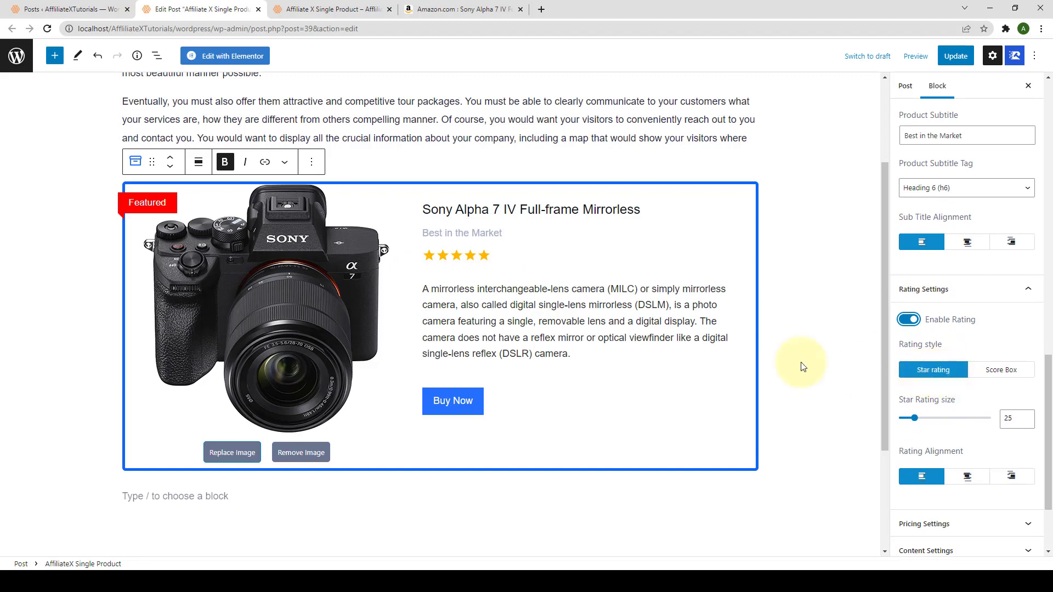
click(1011, 375)
scroll(1011, 377, down, 3)
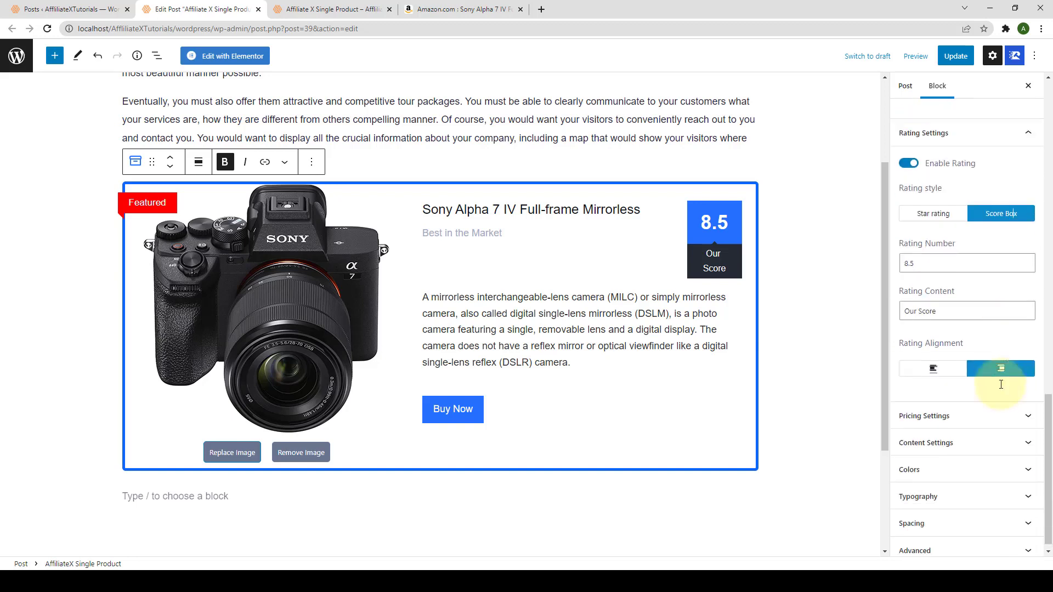
- Set the score box's rating number to 9.6 and try its left alignment, restoring the right alignment
drag(914, 256, 907, 258)
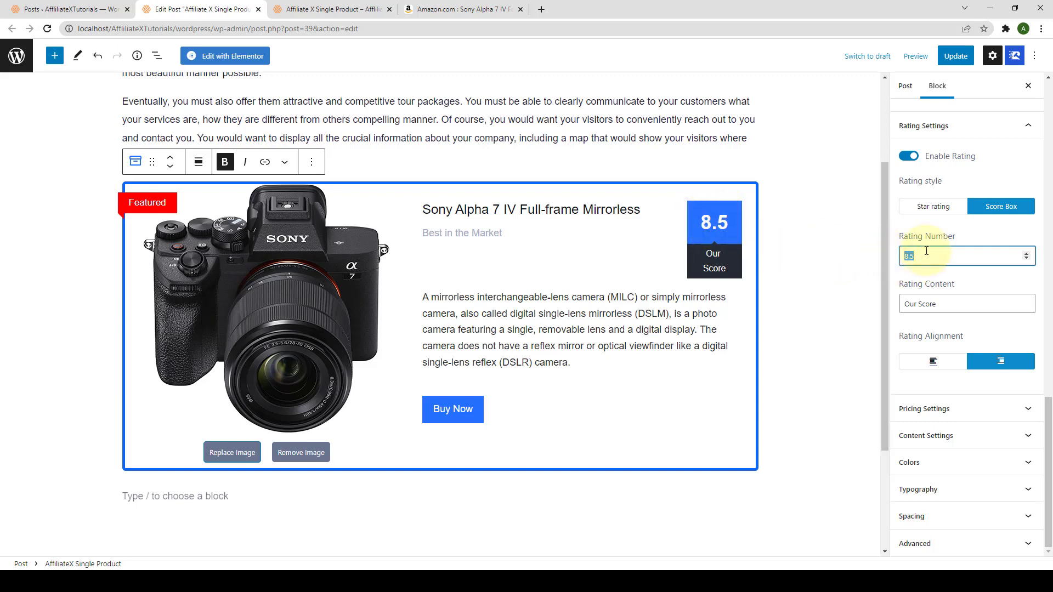
text(9.6)
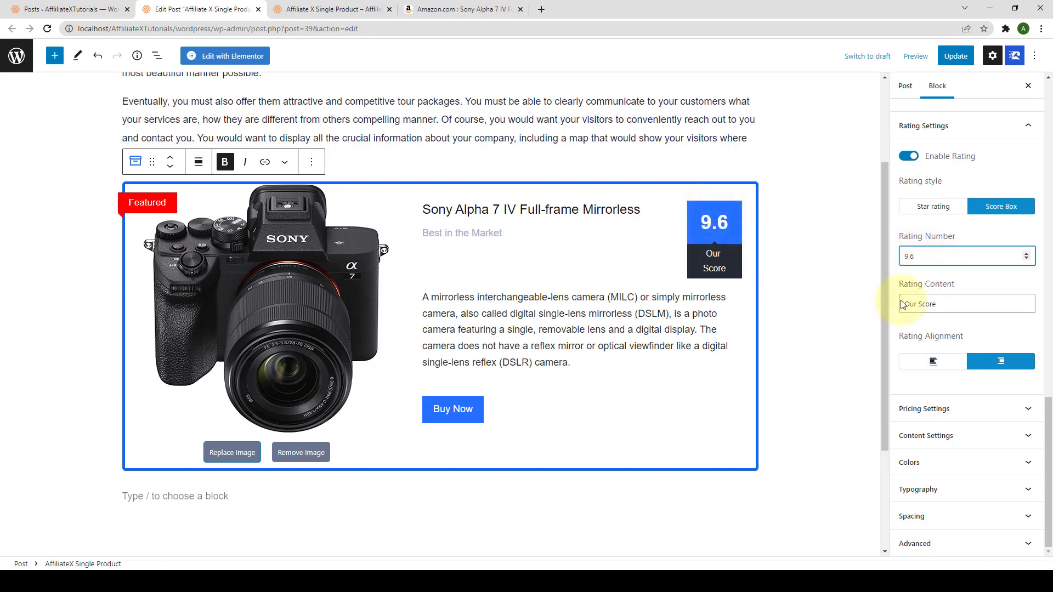
drag(902, 305, 935, 304)
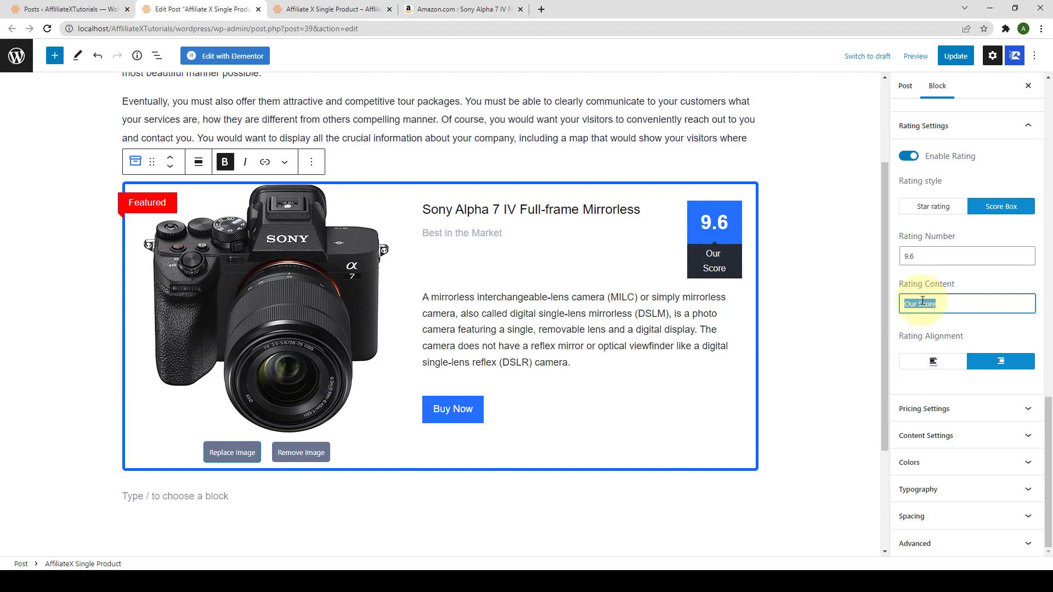
click(933, 362)
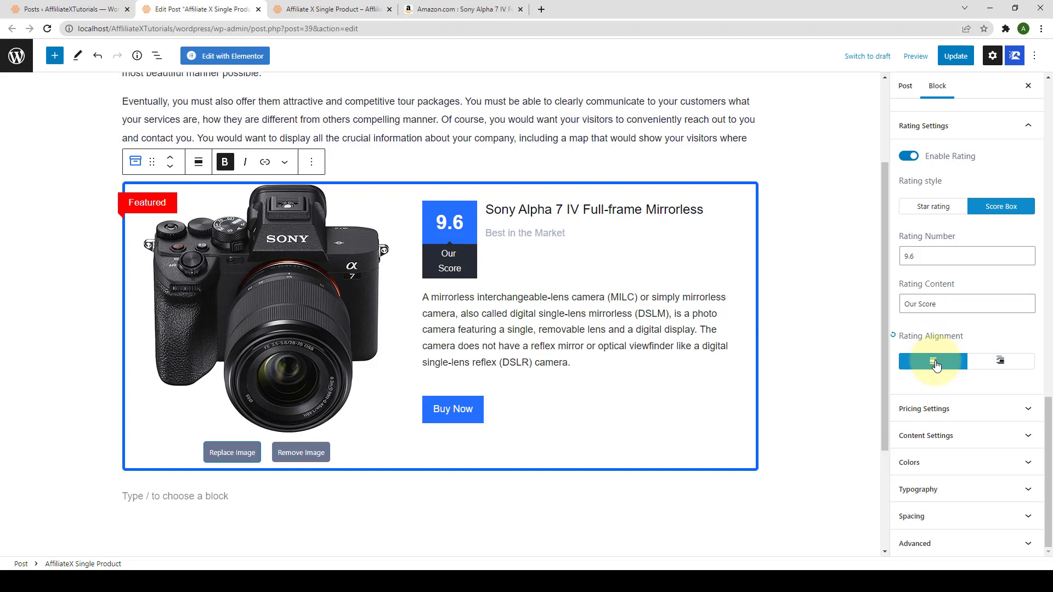
click(979, 363)
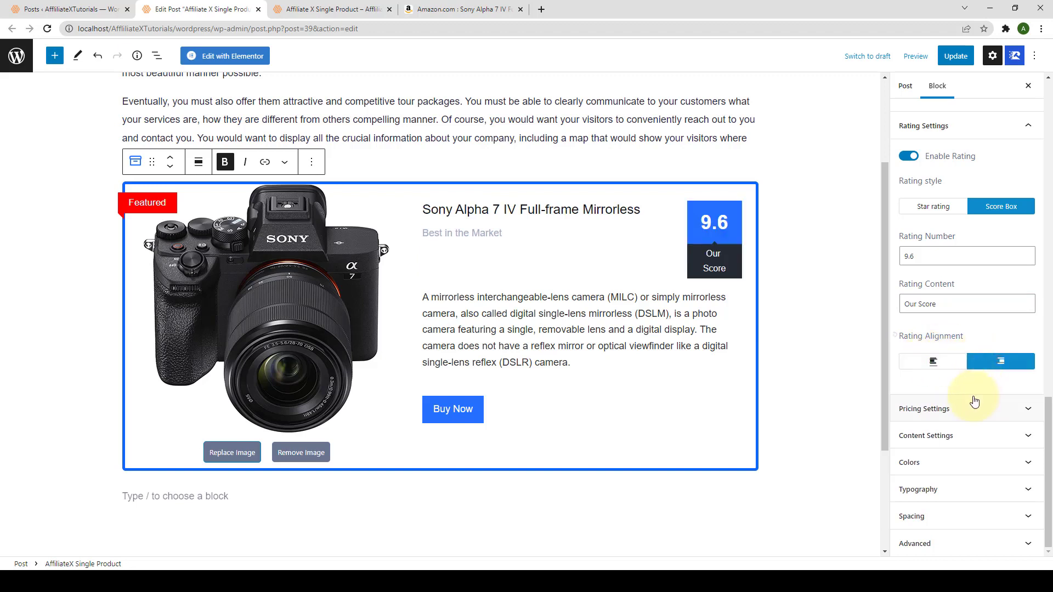
- Enable pricing for the product in the pricing settings
click(970, 416)
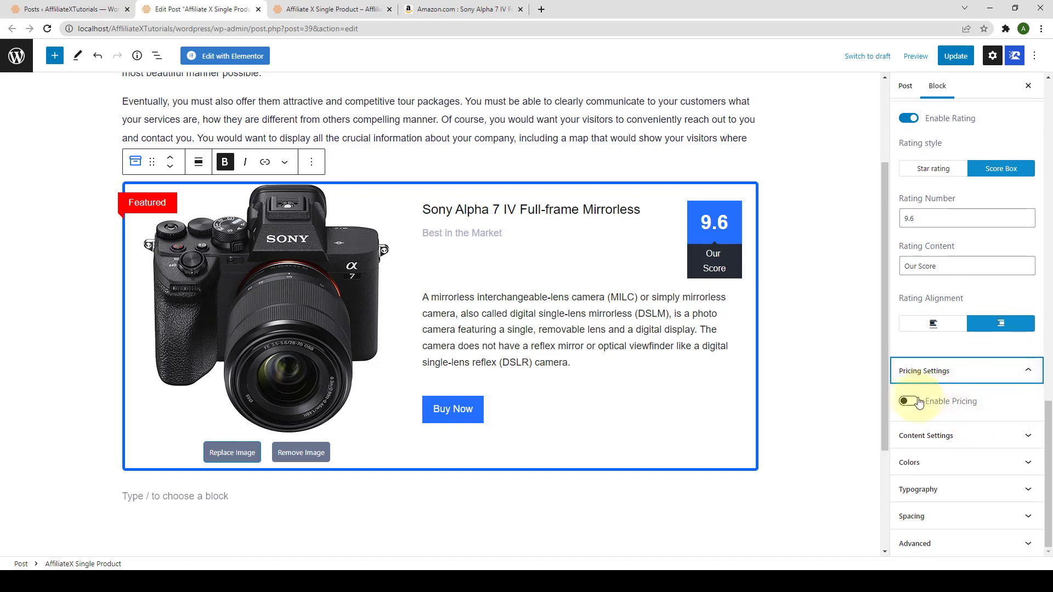
click(910, 401)
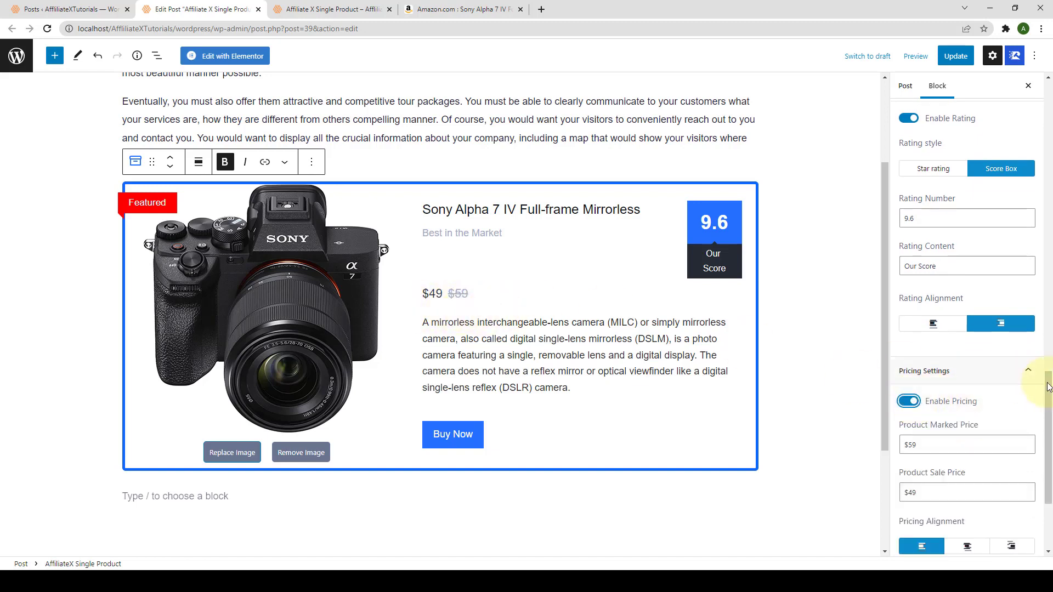
scroll(994, 404, down, 2)
- Try the centre and right alignments for the product pricing, and restore left alignment
click(966, 437)
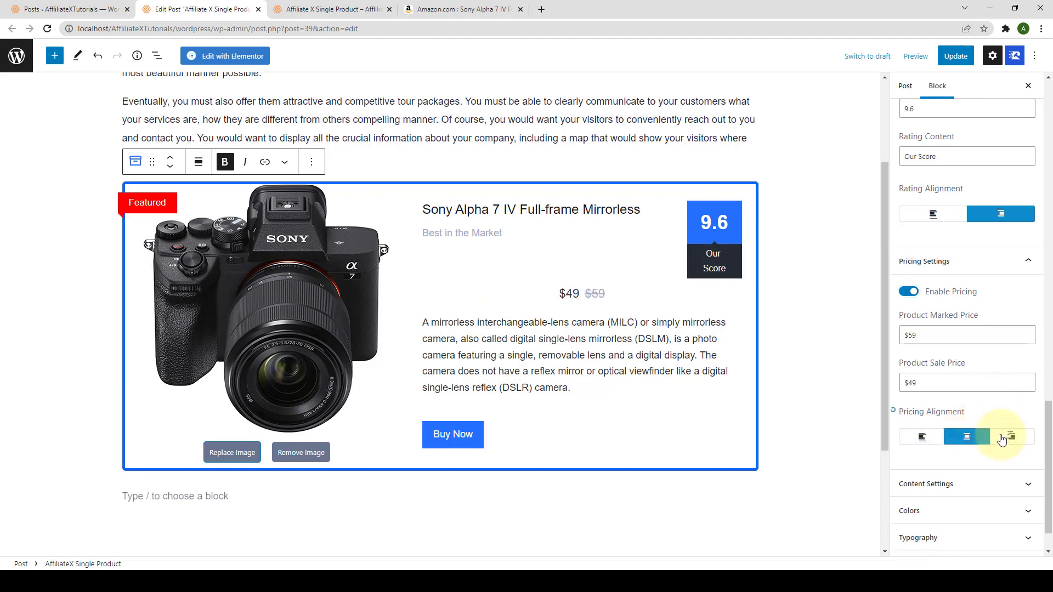
click(1009, 435)
click(921, 439)
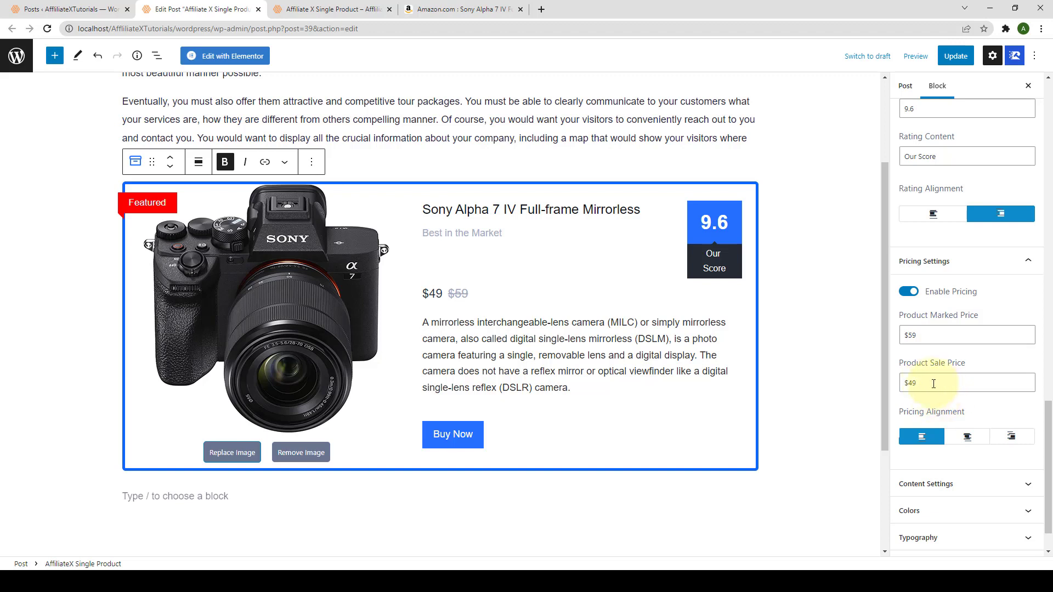
- Set the product marked price to $156 and the product sale price to $99
double_click(910, 335)
text(4)
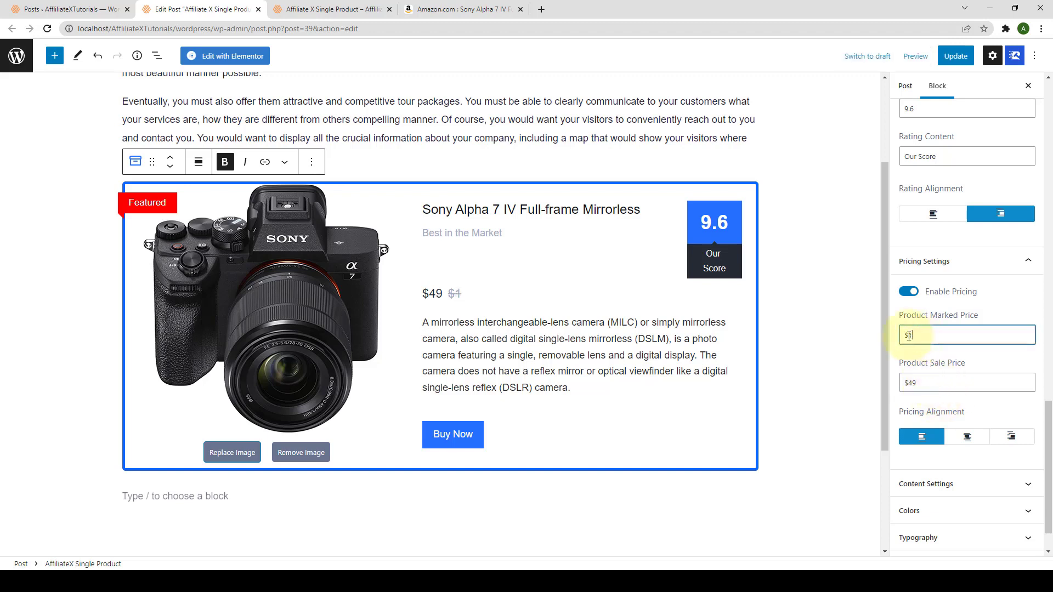
text(56)
double_click(911, 382)
key(BackSpace)
text(99)
- Open the content settings and try switching the product content off and on again
scroll(973, 447, down, 1)
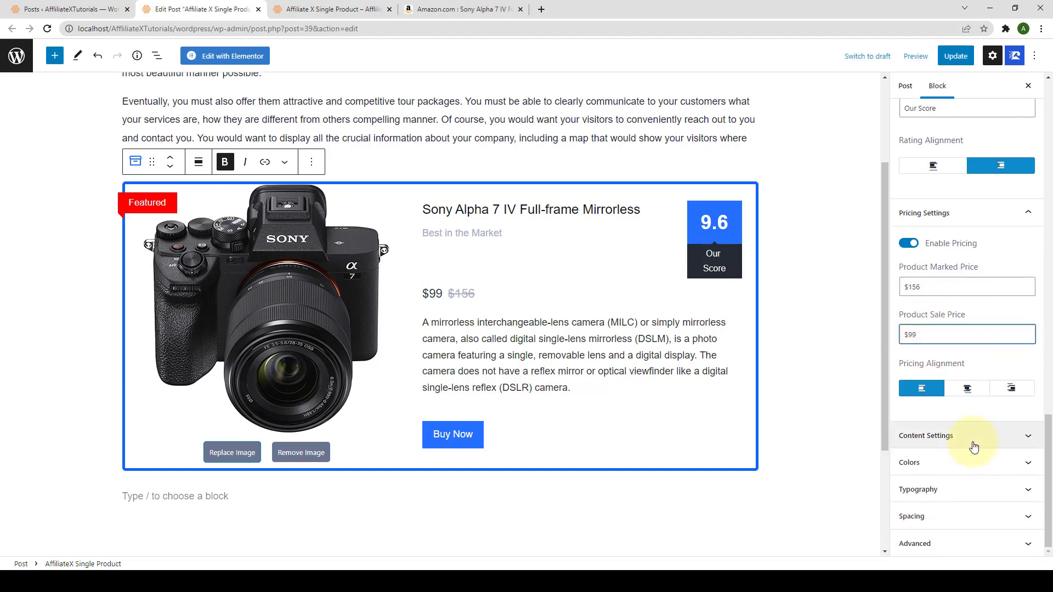
click(973, 447)
scroll(972, 437, down, 3)
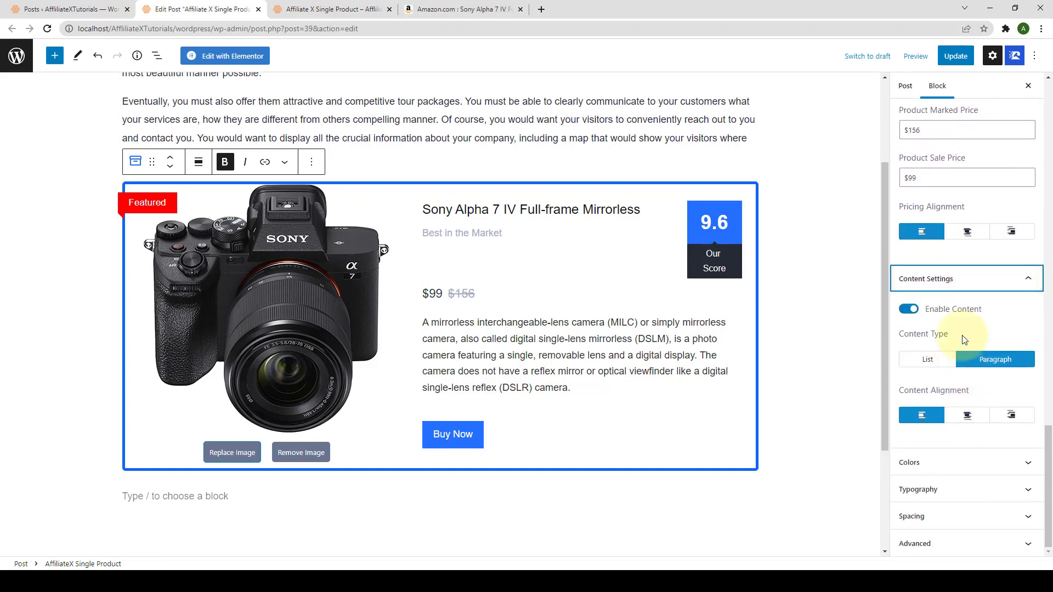
click(908, 309)
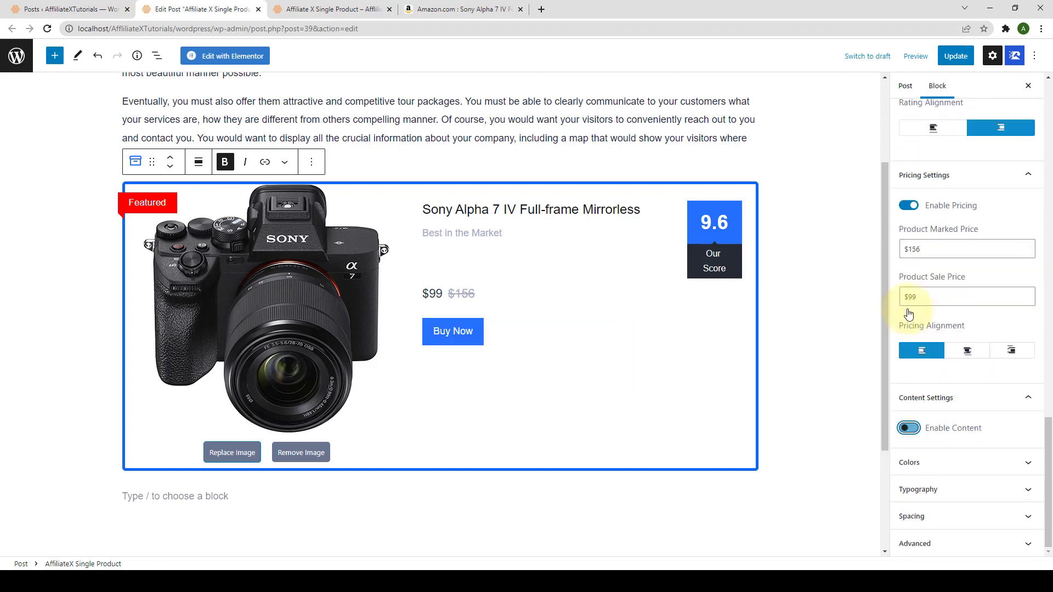
click(908, 427)
scroll(910, 422, down, 2)
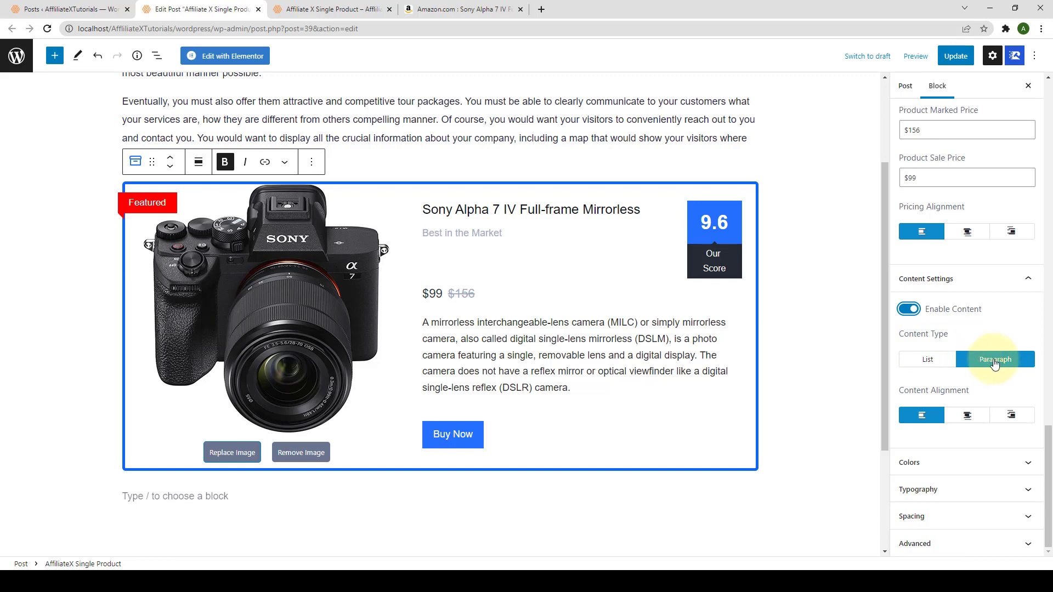
- Change the content type to List and enter the items "Feature One", "Feature Two" and "Feature Three"
click(940, 367)
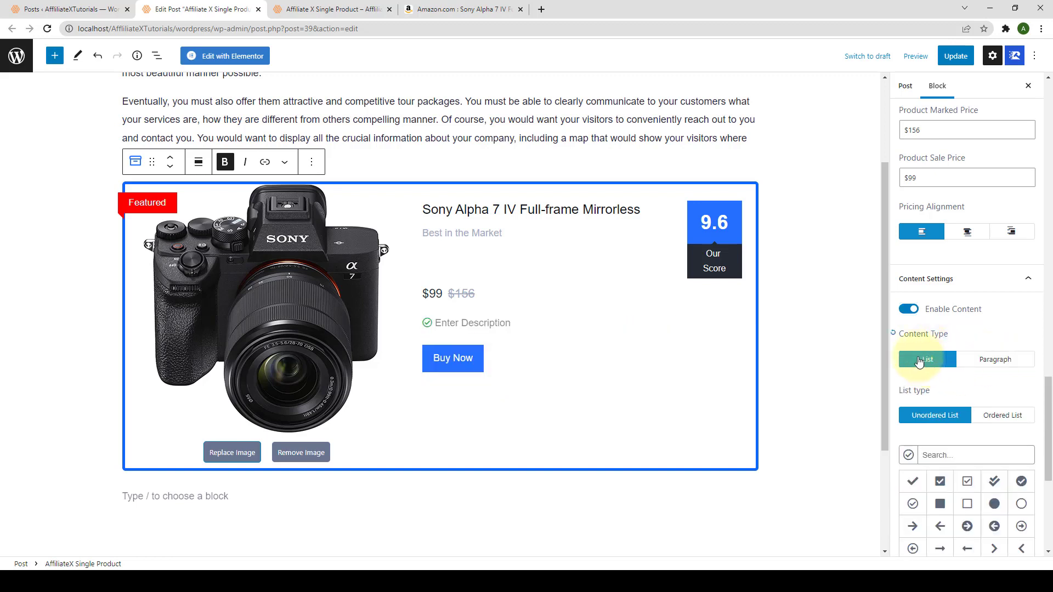
click(466, 323)
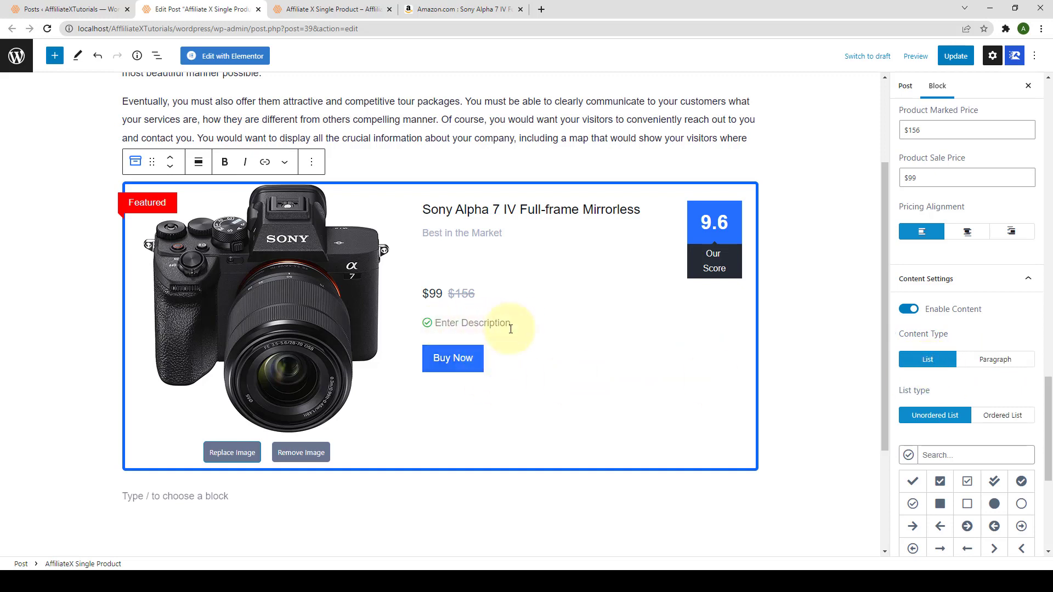
text(Feature One)
key(Return)
text(Feature T)
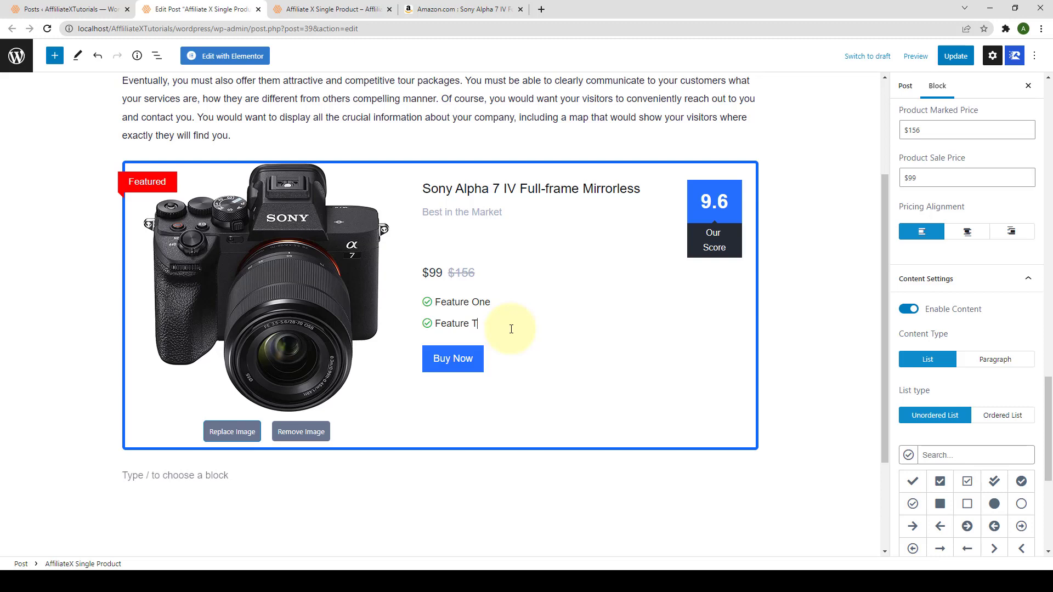
text(Wwo)
key(Return)
text(Three)
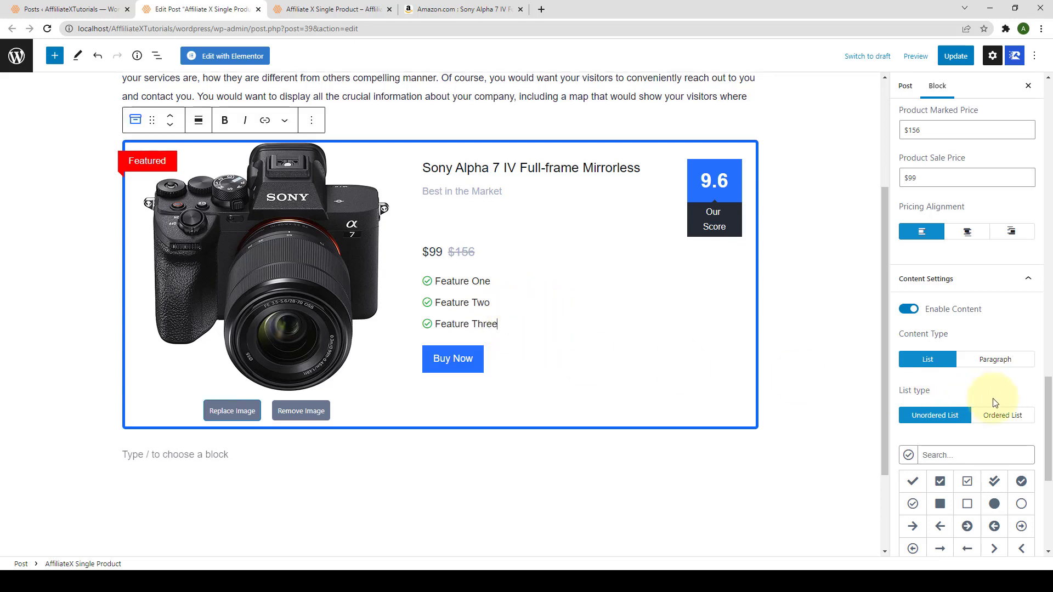
- Try the ordered list type for the feature list, and restore Unordered List
scroll(994, 403, down, 2)
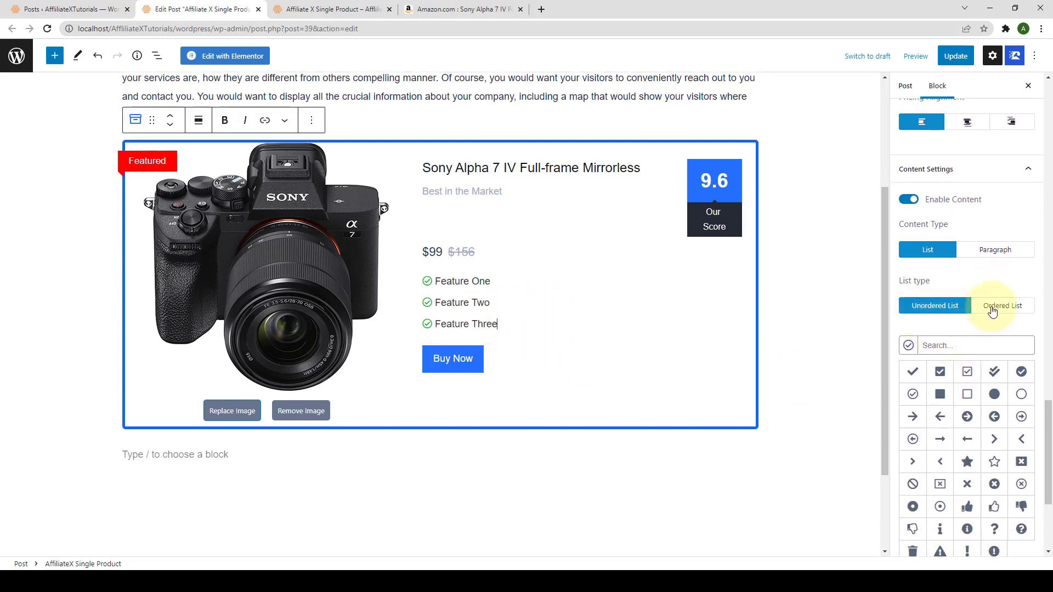
click(992, 311)
click(946, 358)
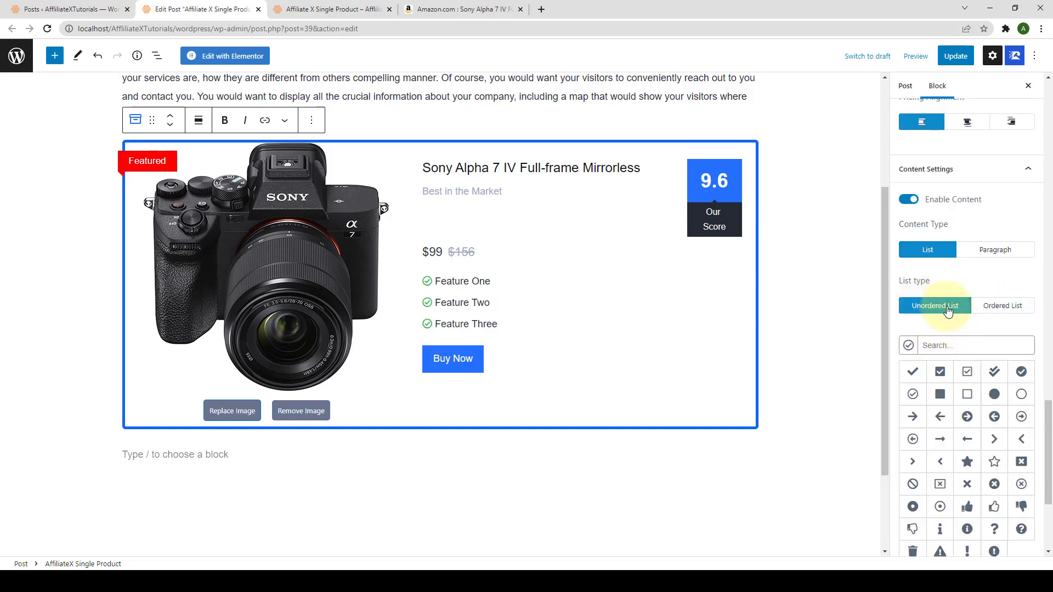
- Try the thumbs-up, circled right arrow and double-check icons for the feature list, and choose the outlined checkbox icon
scroll(937, 356, down, 2)
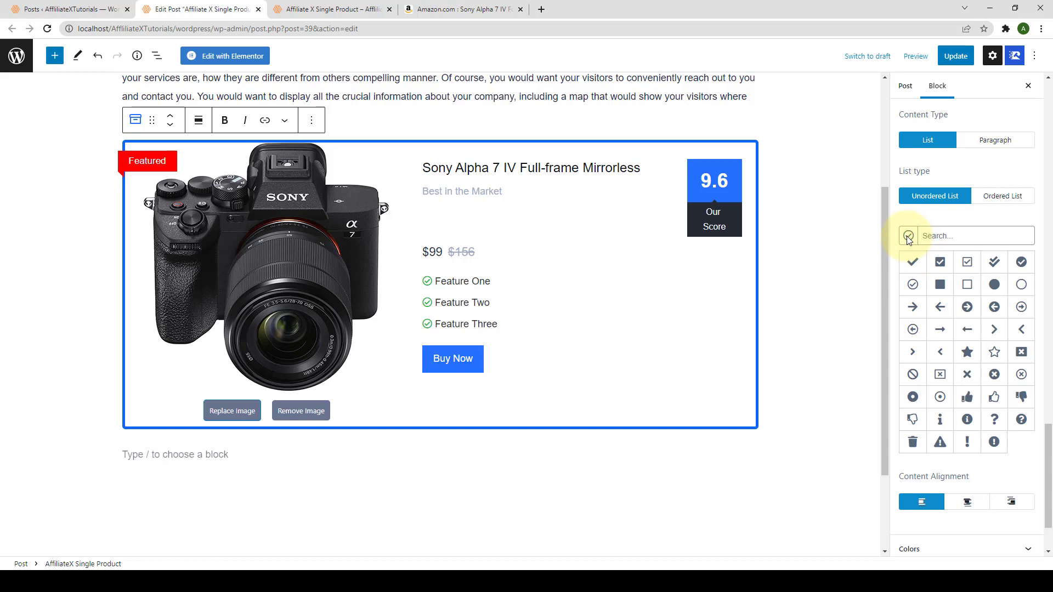
click(969, 399)
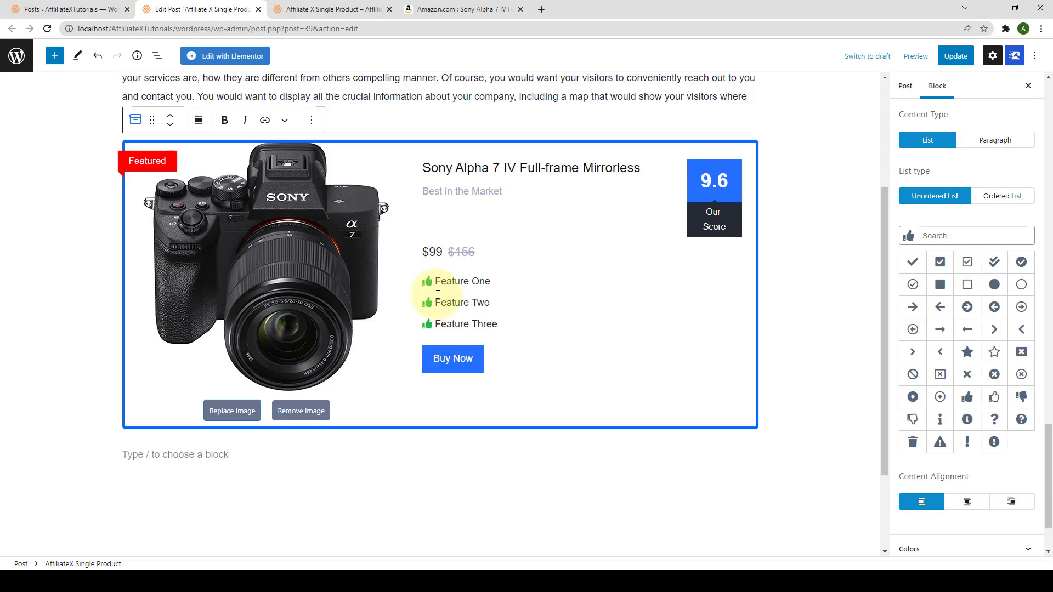
click(1020, 308)
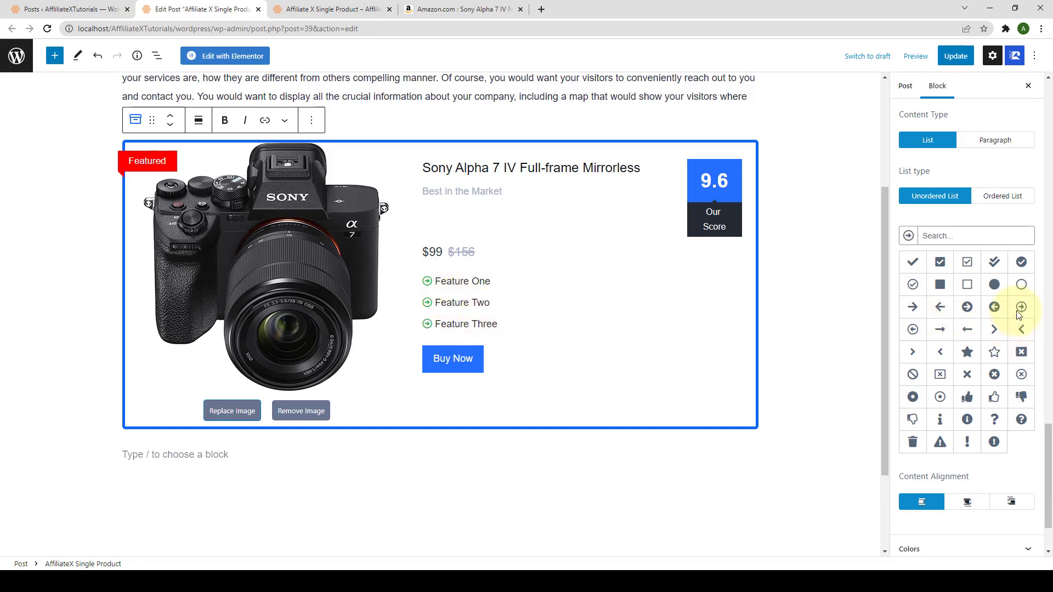
click(993, 261)
click(970, 262)
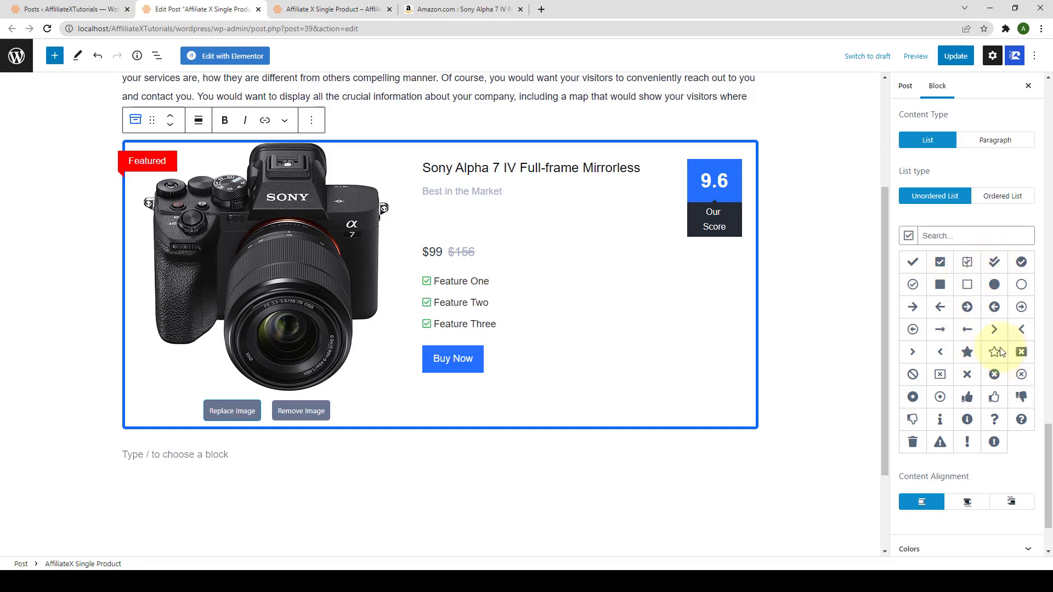
- Switch the content type back to Paragraph and try its centre and right alignments, restoring left alignment
click(994, 141)
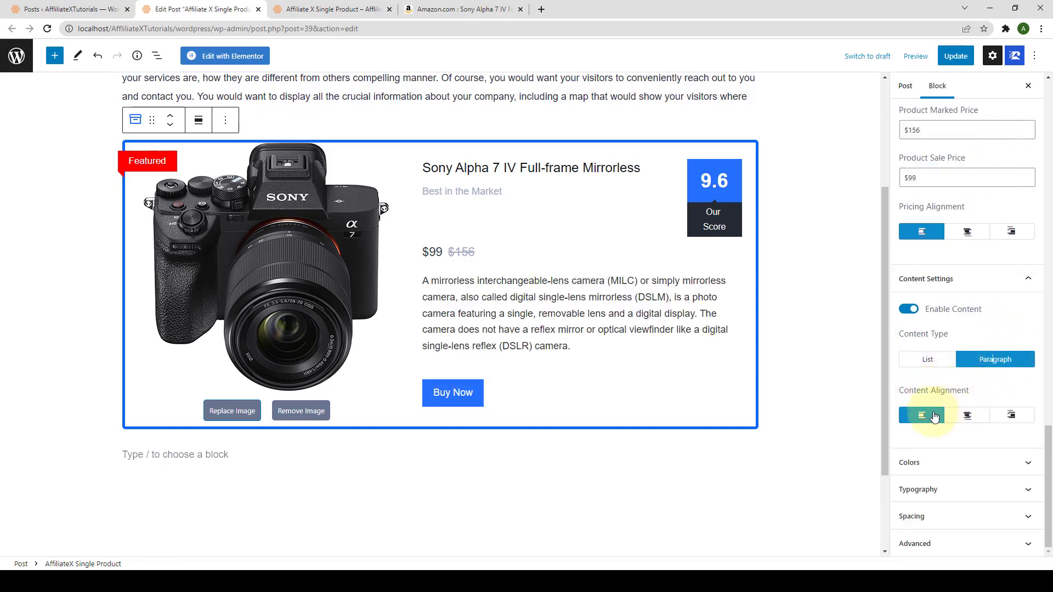
click(965, 415)
click(1013, 420)
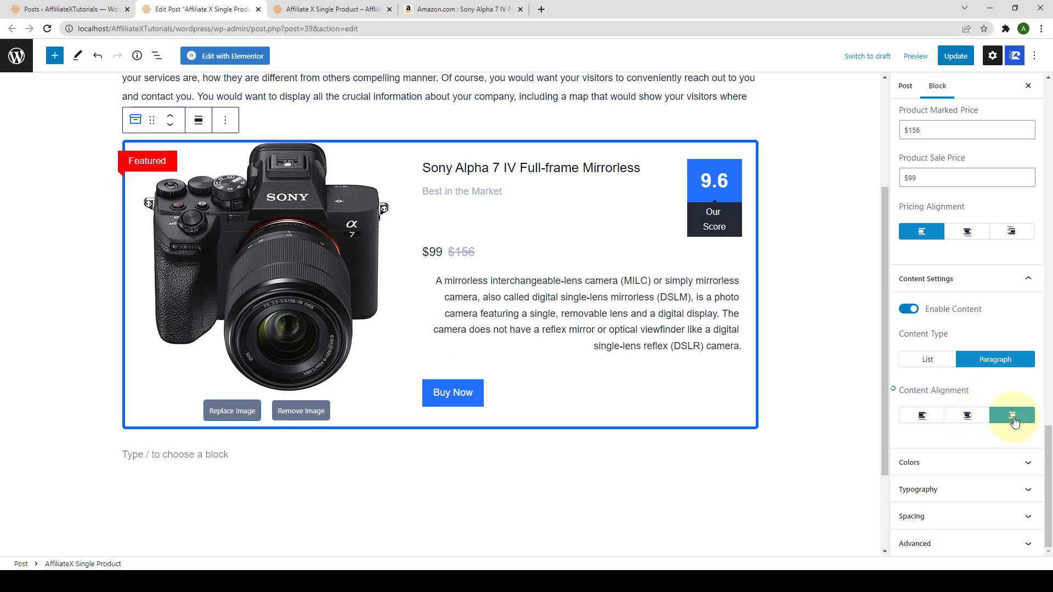
click(922, 418)
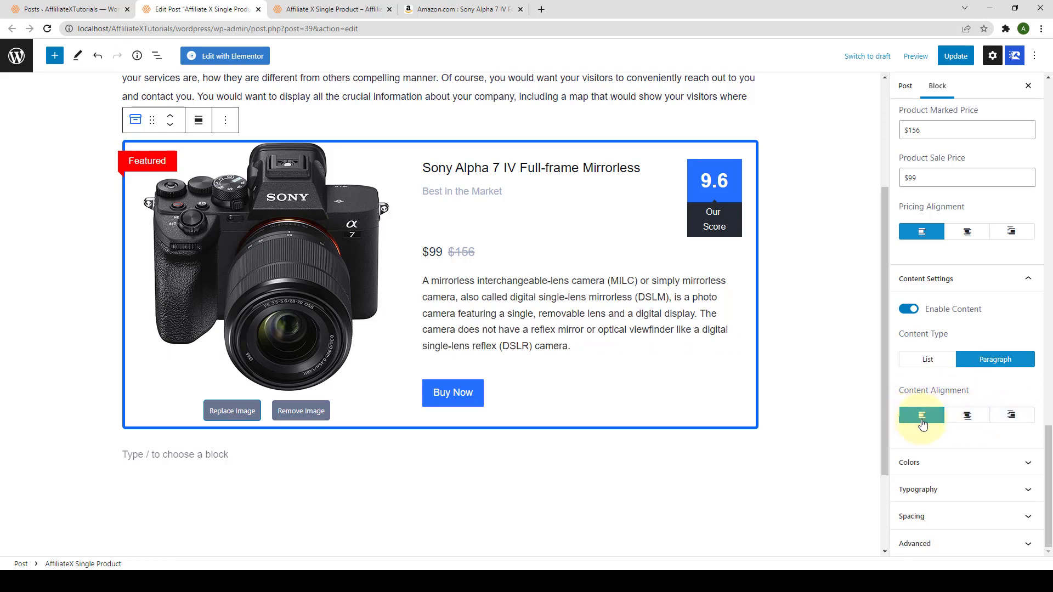
- Change the product title's colour from black to a dark blue in the block's colour settings
click(941, 467)
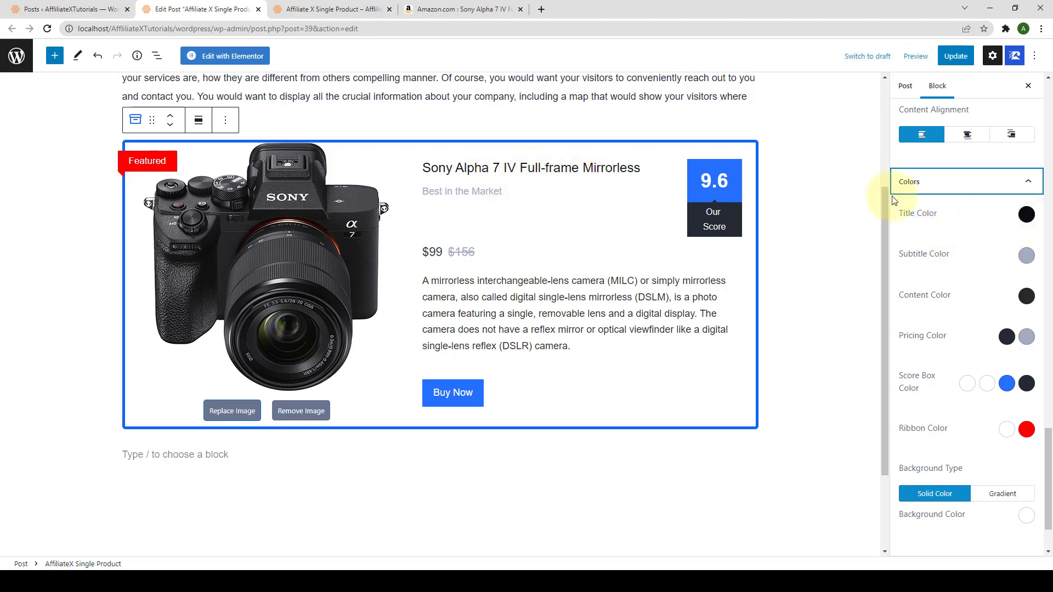
click(1025, 215)
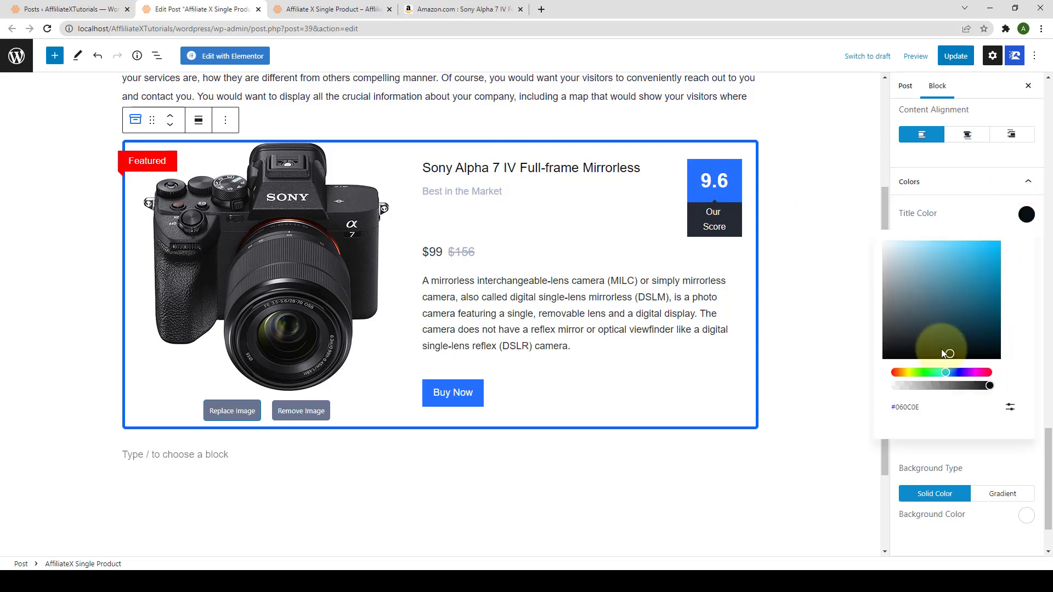
drag(956, 345, 988, 272)
click(946, 373)
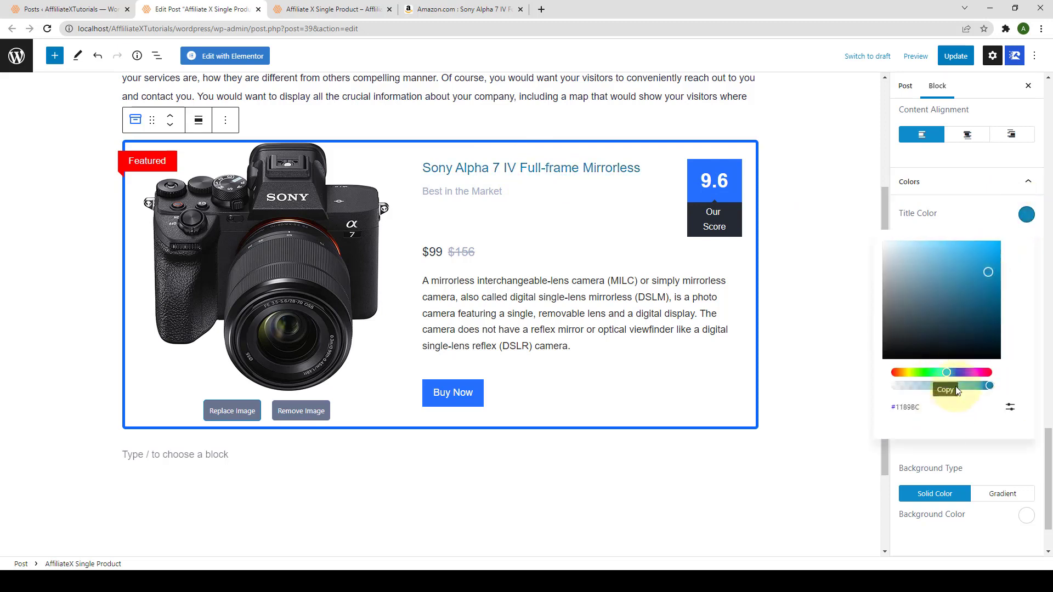
drag(949, 373, 955, 373)
click(964, 204)
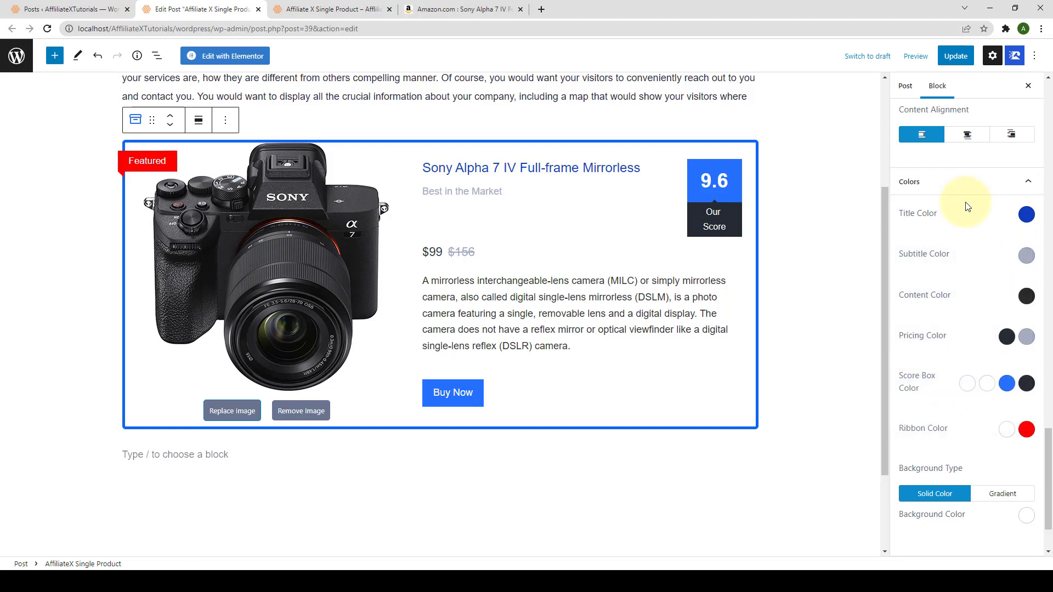
- Set the score box's blue background colour to dark green #118F31
scroll(974, 270, down, 1)
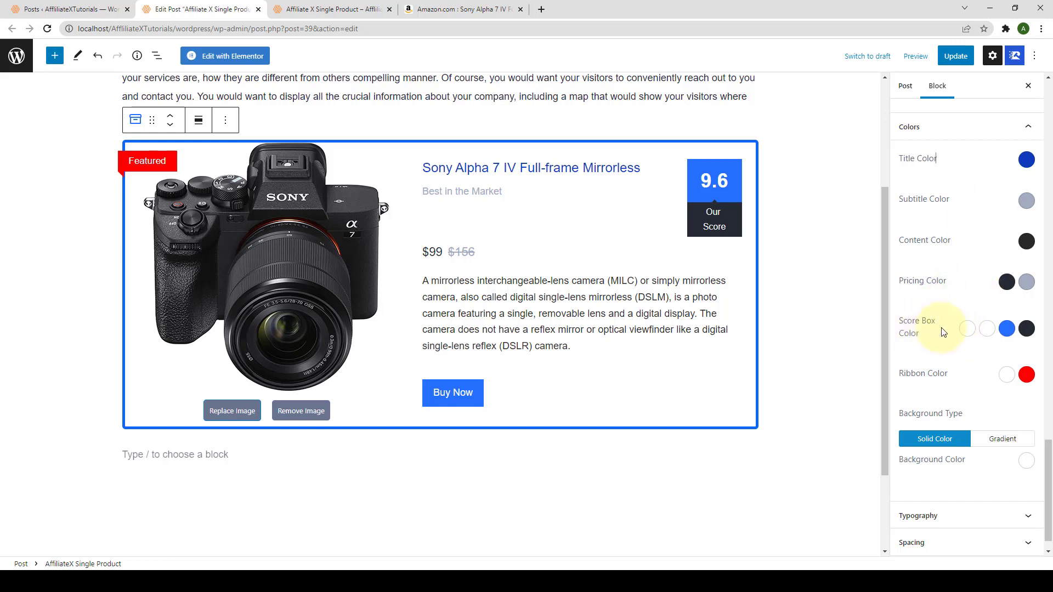
click(1007, 328)
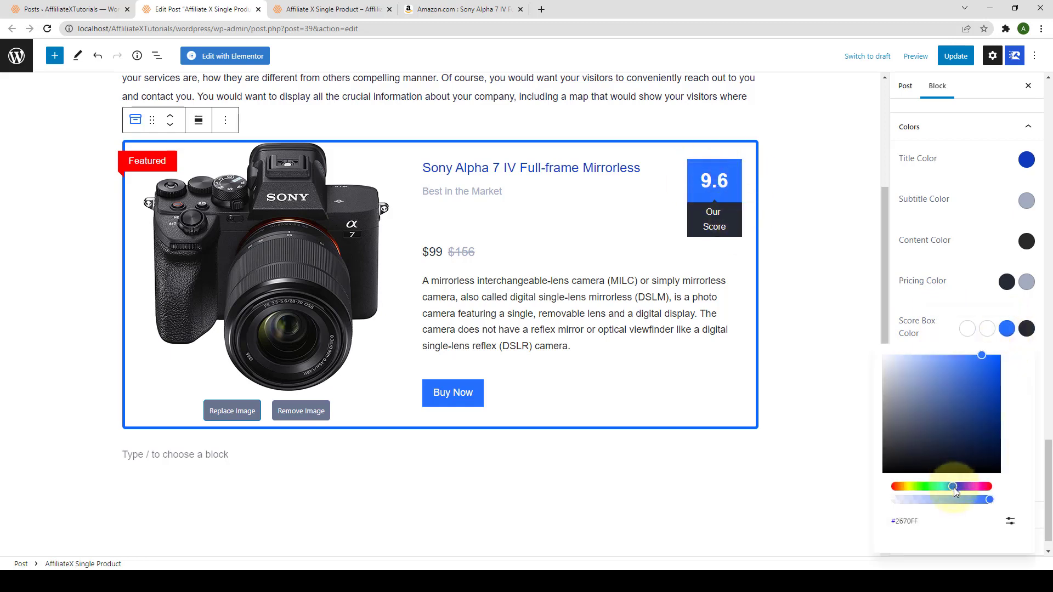
drag(953, 487, 929, 486)
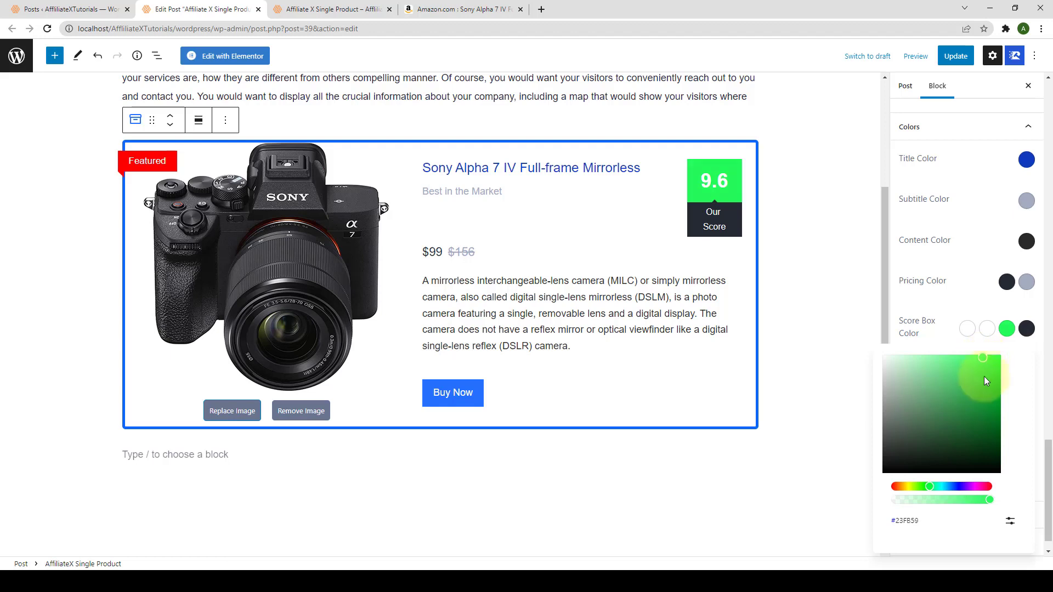
drag(985, 380, 985, 406)
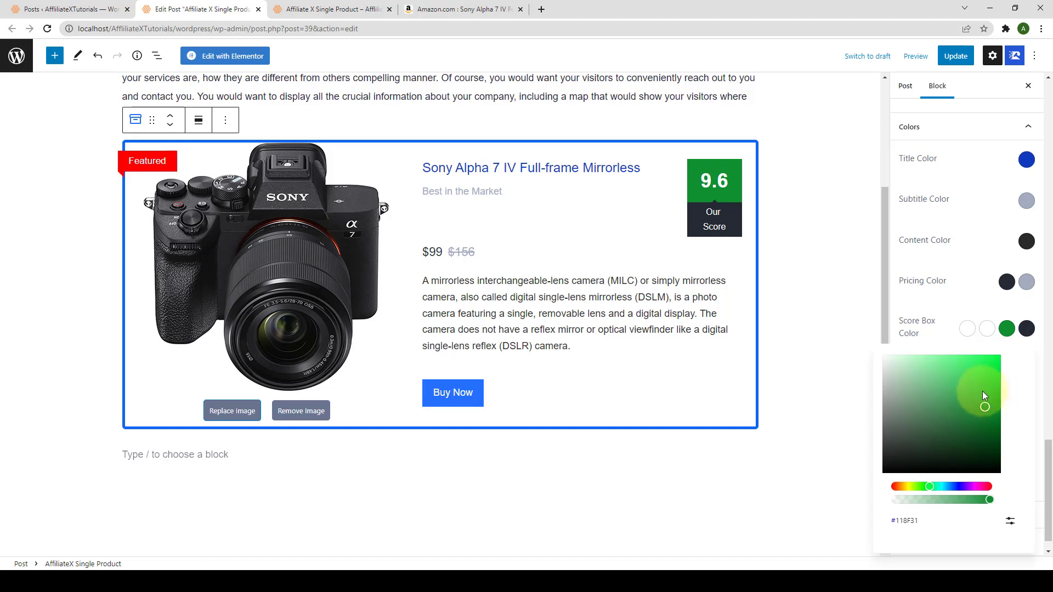
click(957, 308)
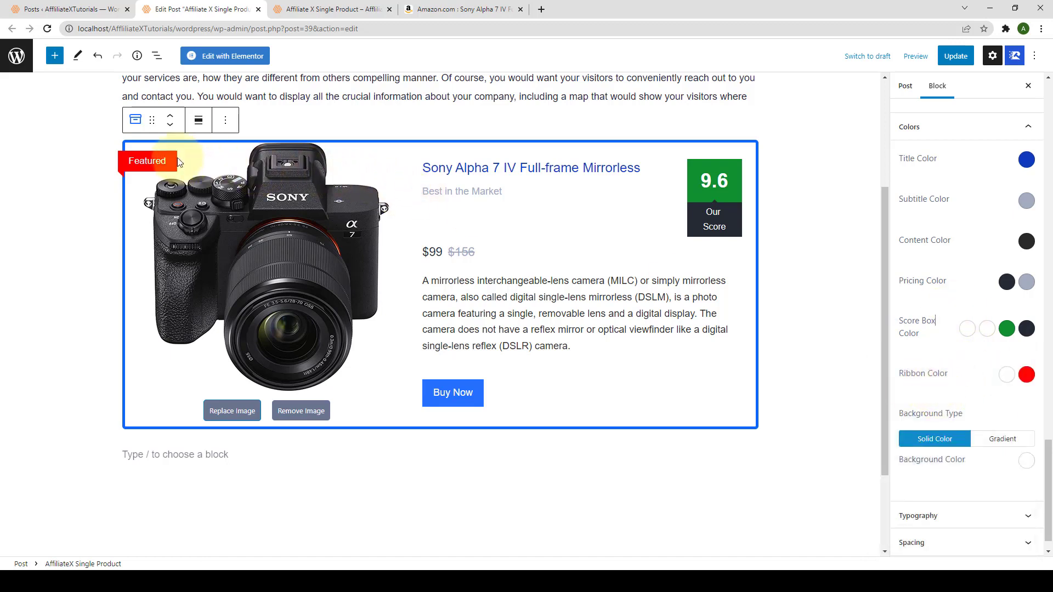
- Set the ribbon's background colour to a slightly transparent dark red, #C80000E0
click(1026, 375)
drag(995, 164, 998, 187)
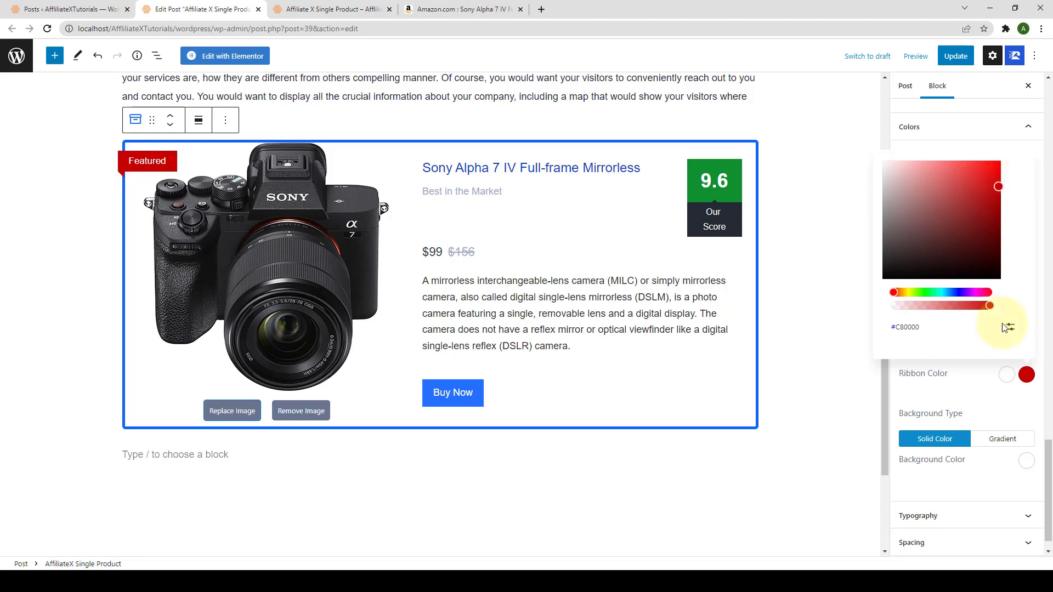
drag(982, 305, 979, 305)
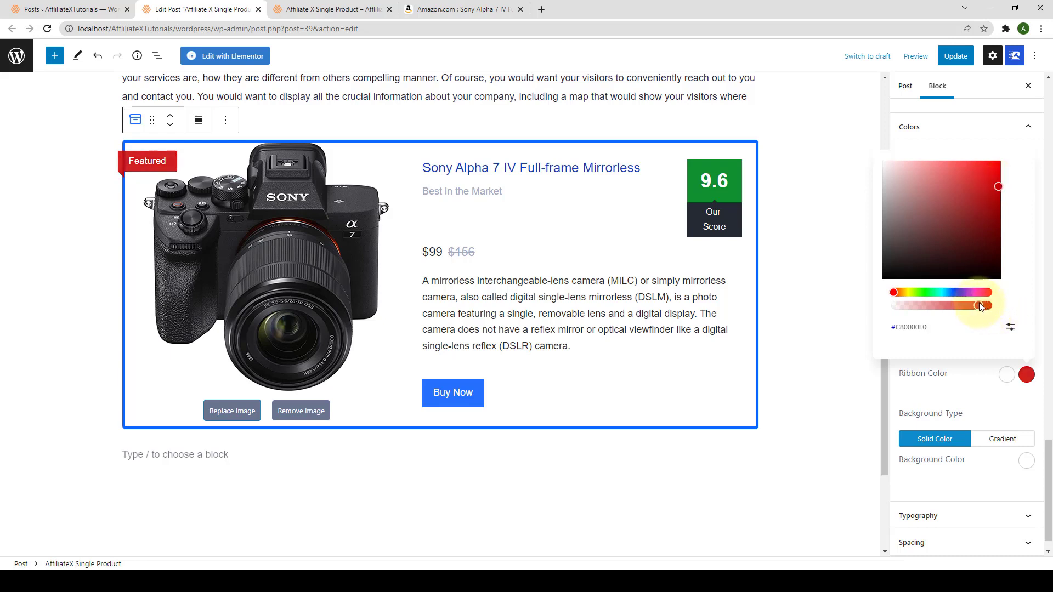
click(981, 146)
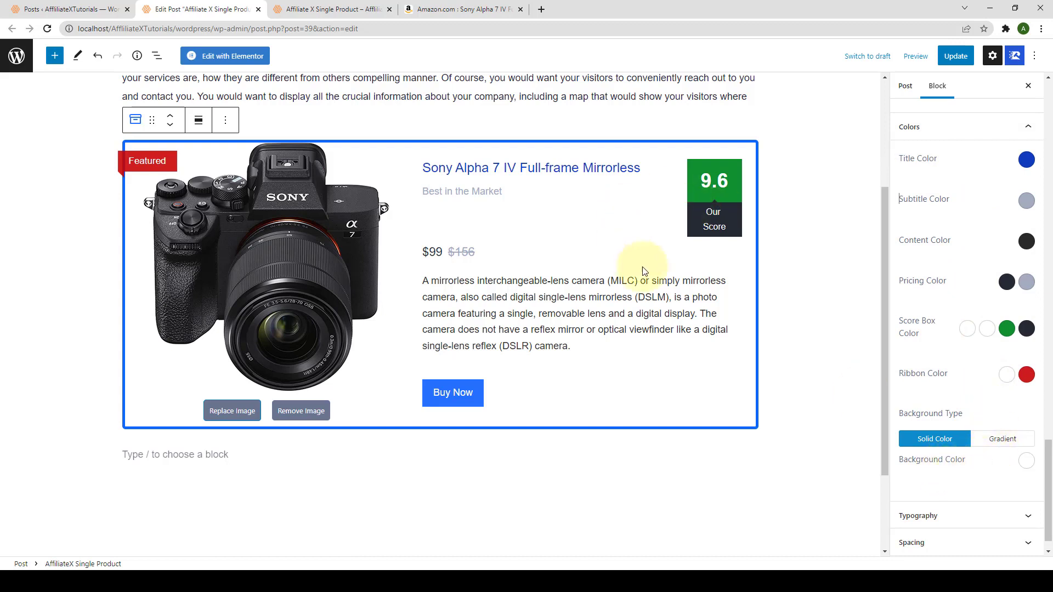
- Try the gradient background, restore Solid Color, and set the block's background colour to light blue #F1F8FC
click(986, 440)
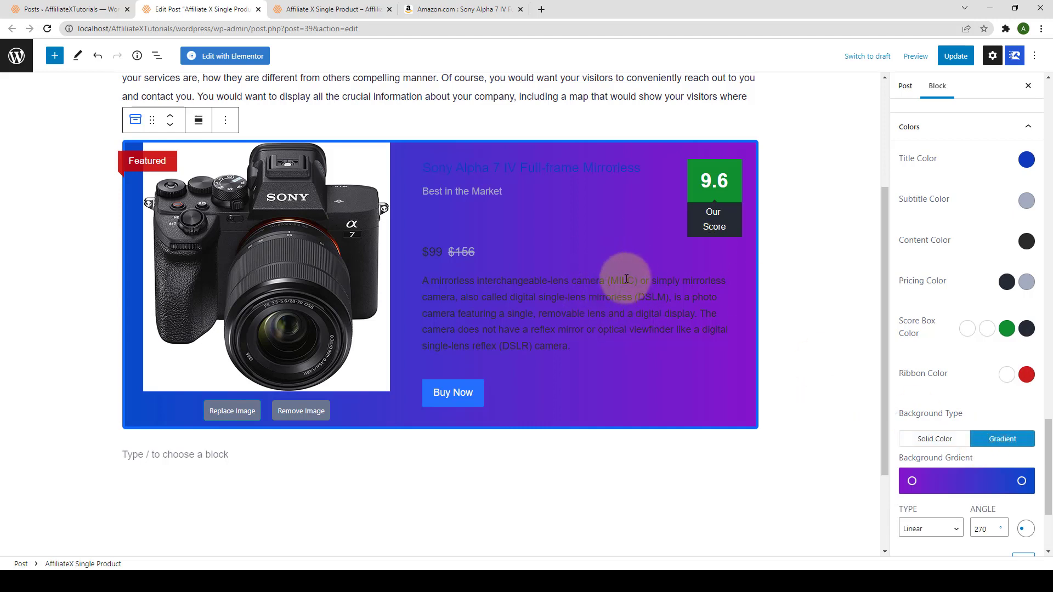
click(953, 441)
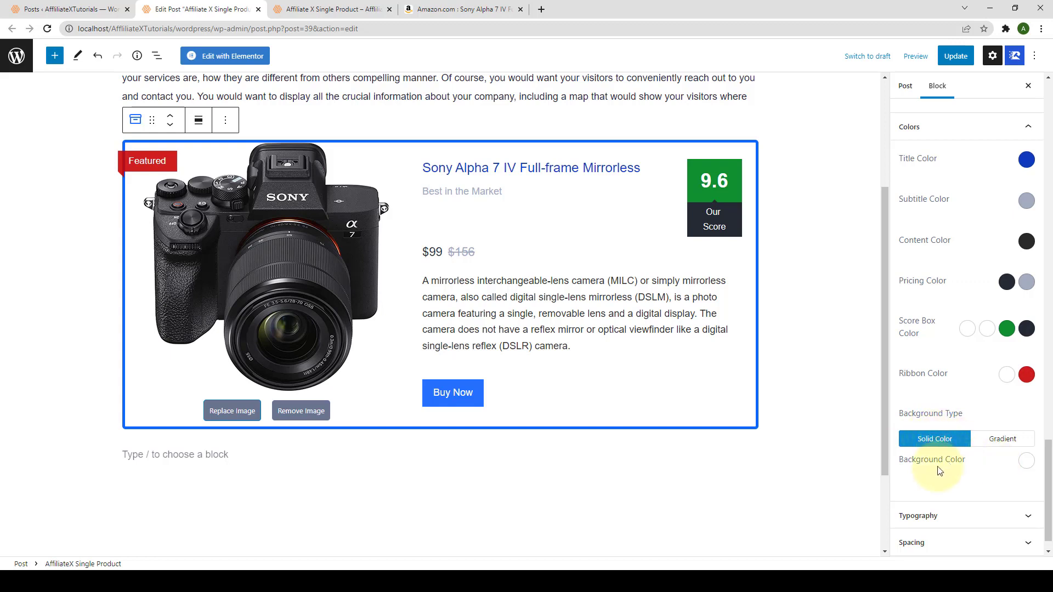
click(1027, 462)
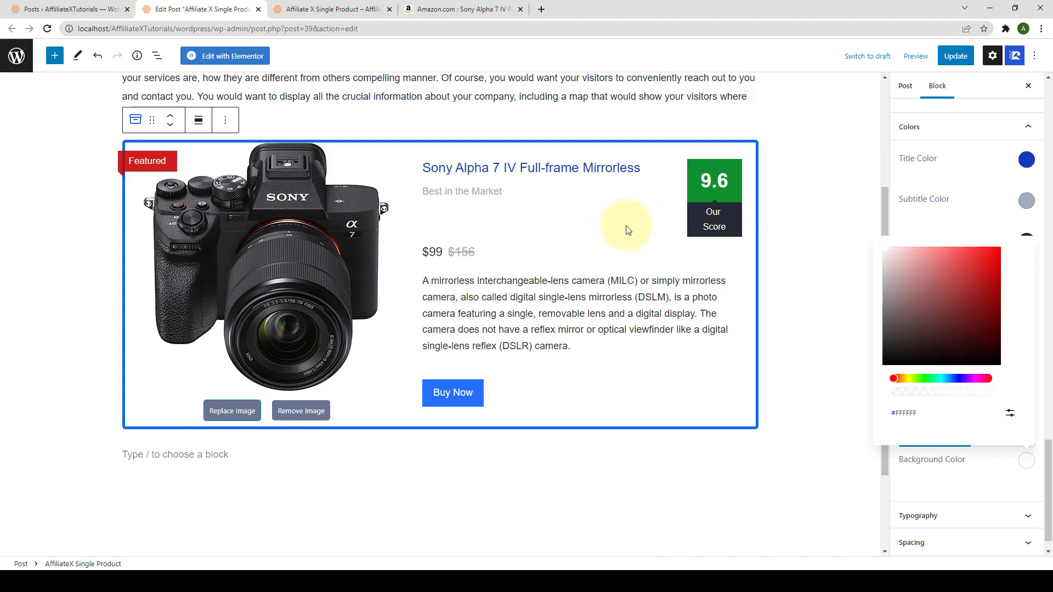
click(886, 250)
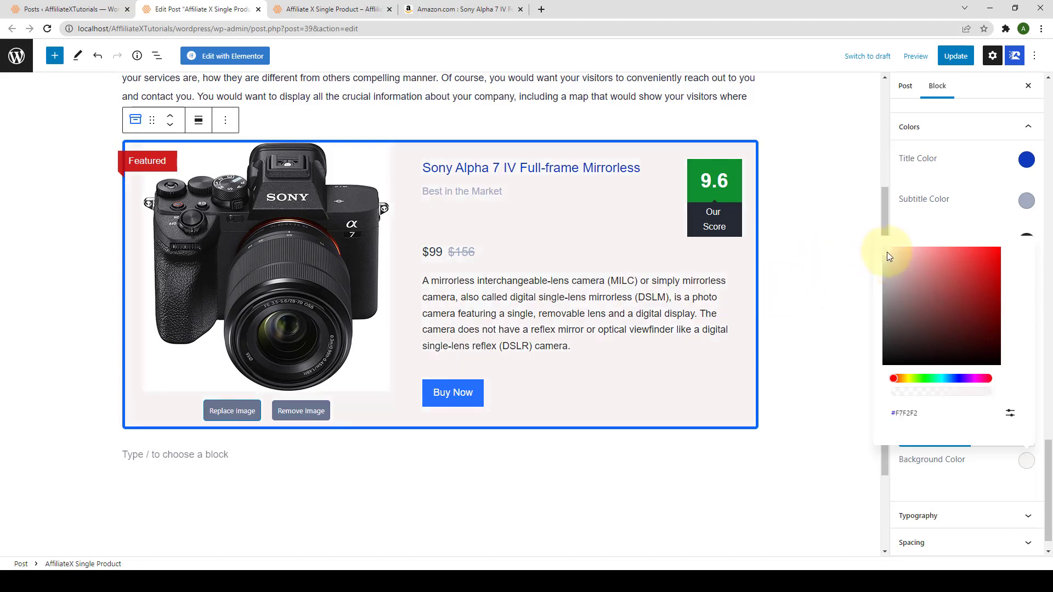
drag(887, 251, 890, 247)
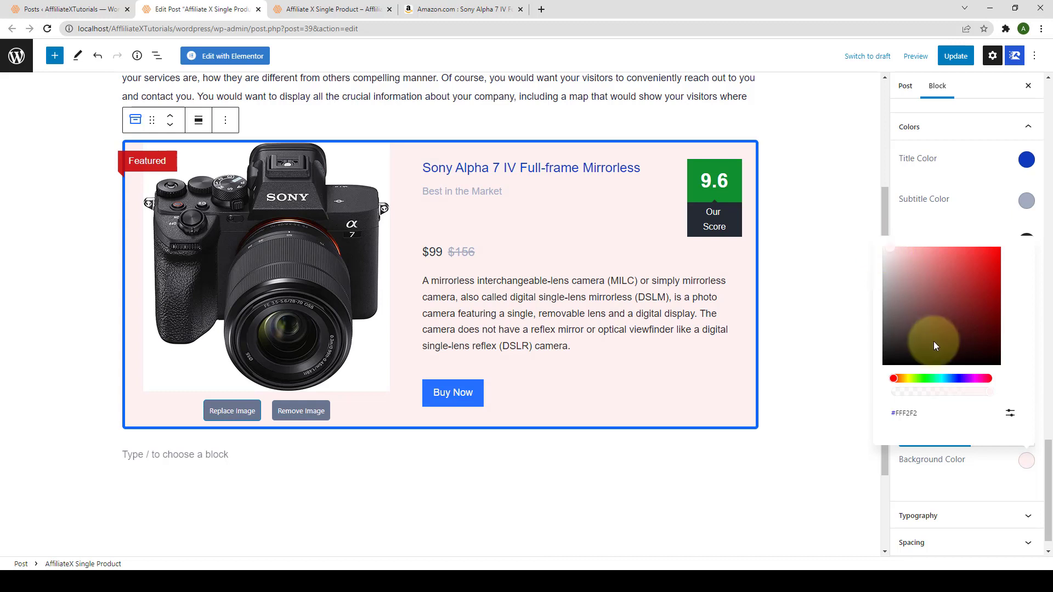
drag(896, 376, 946, 378)
drag(892, 254, 889, 248)
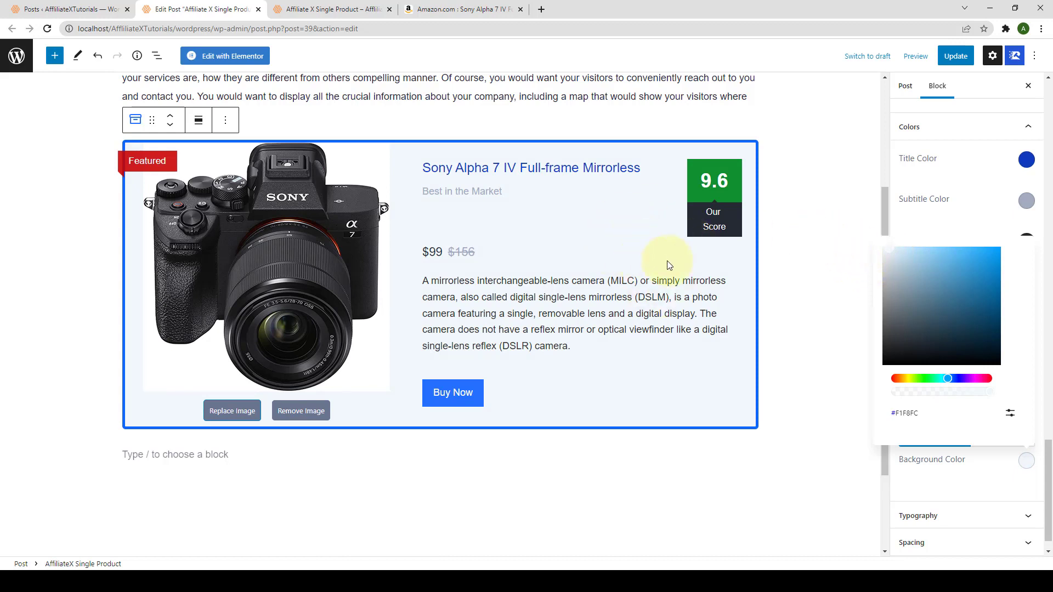
click(1010, 413)
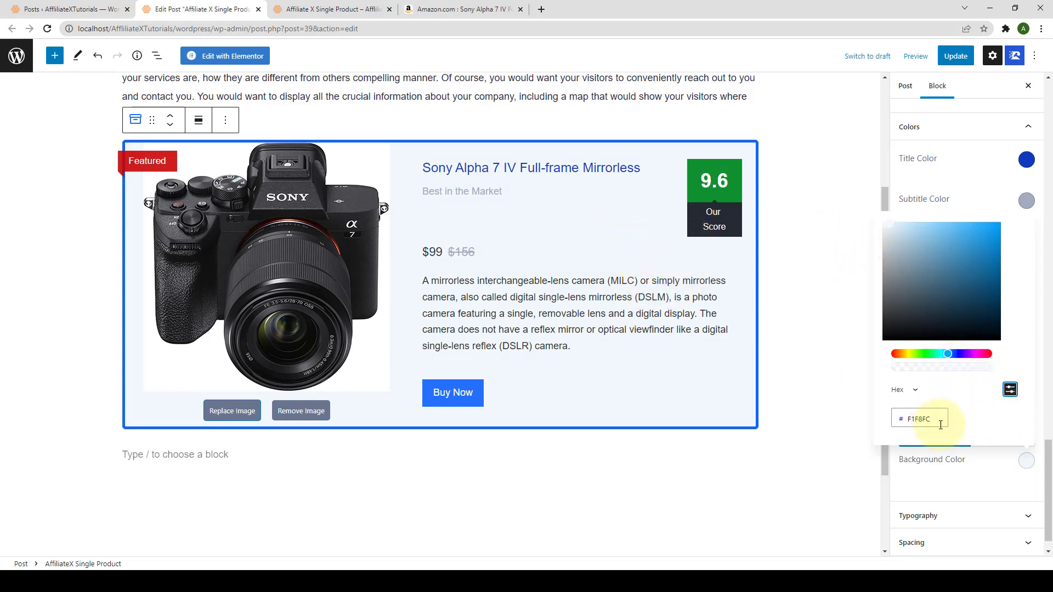
drag(940, 425, 901, 420)
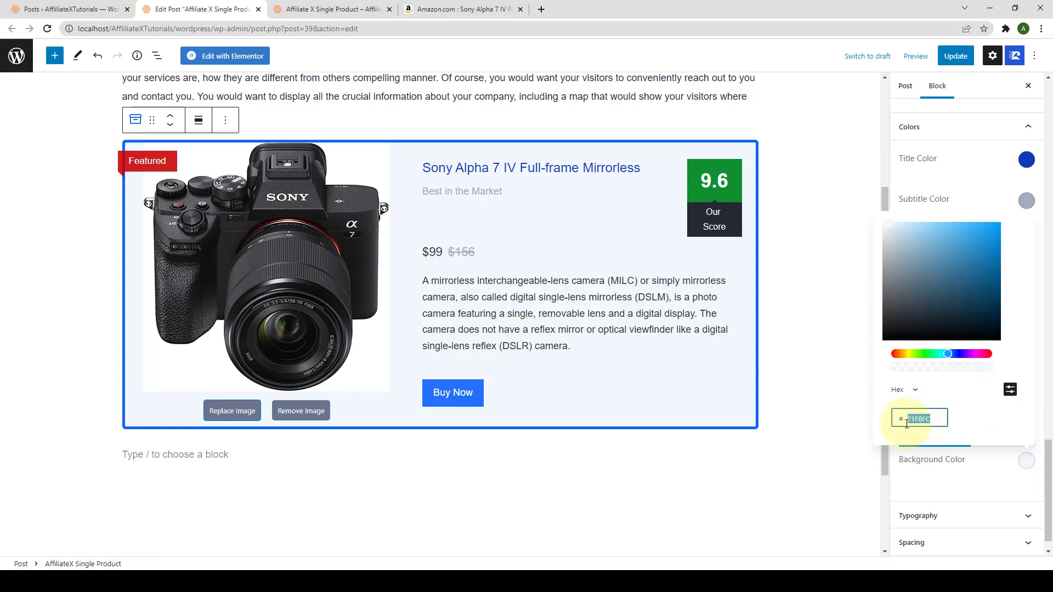
click(963, 406)
click(989, 205)
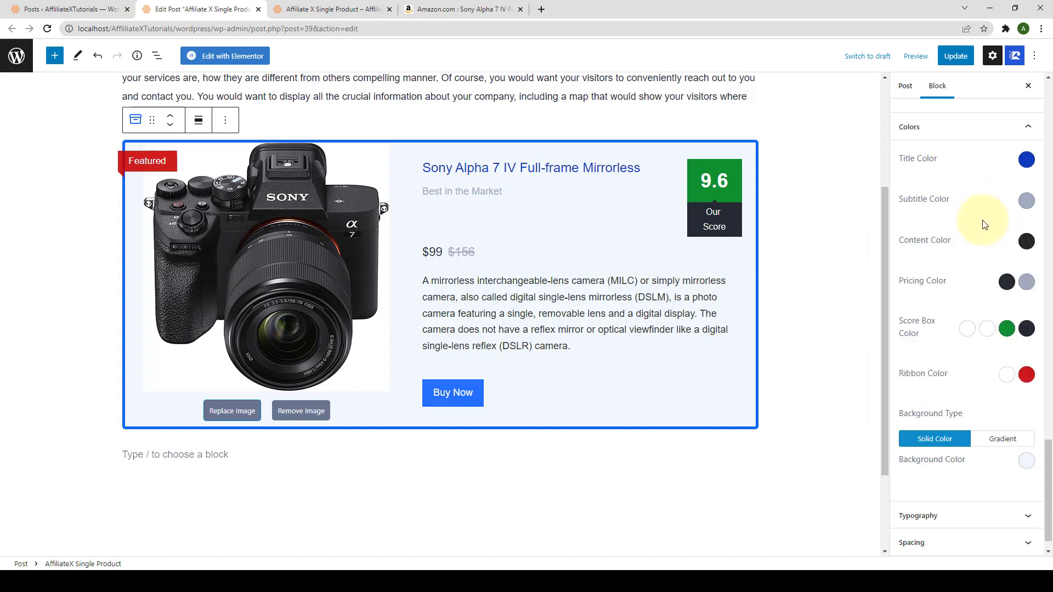
- Review the title typography's font family and weight options, and set the title's font size to 29 px
click(940, 516)
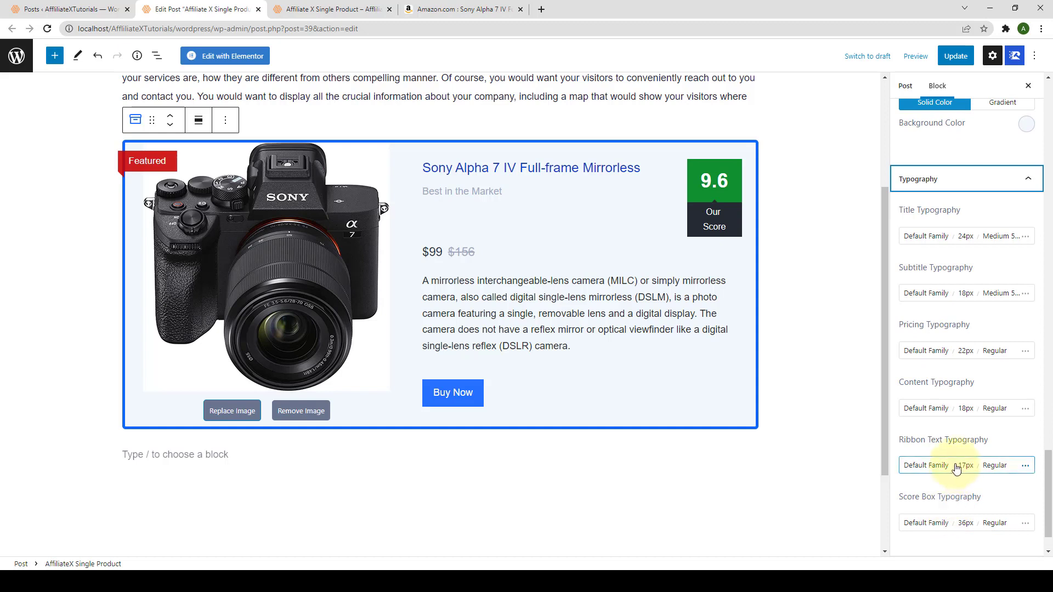
scroll(957, 465, down, 1)
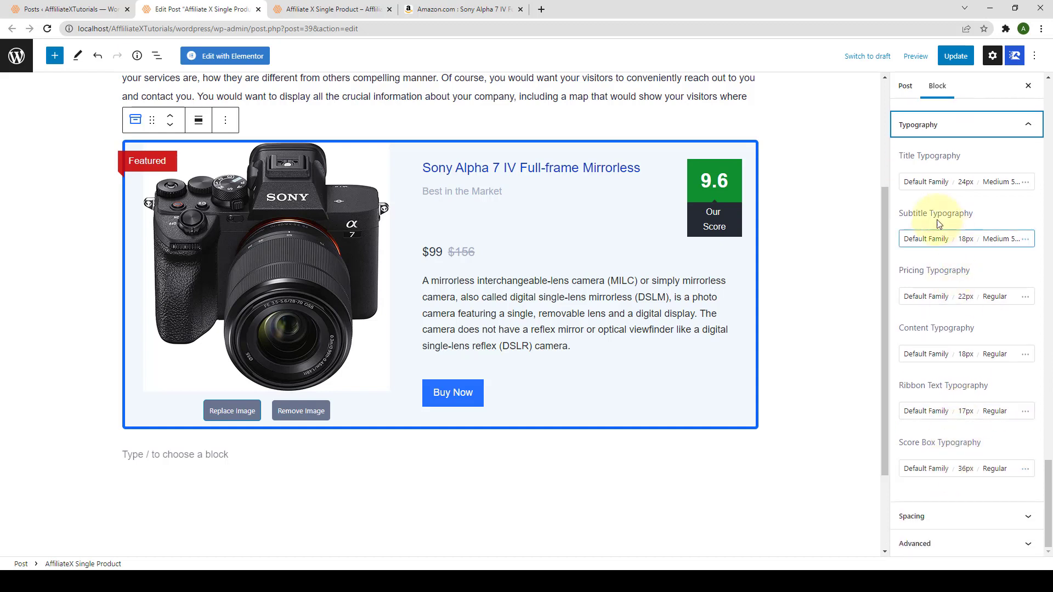
click(931, 183)
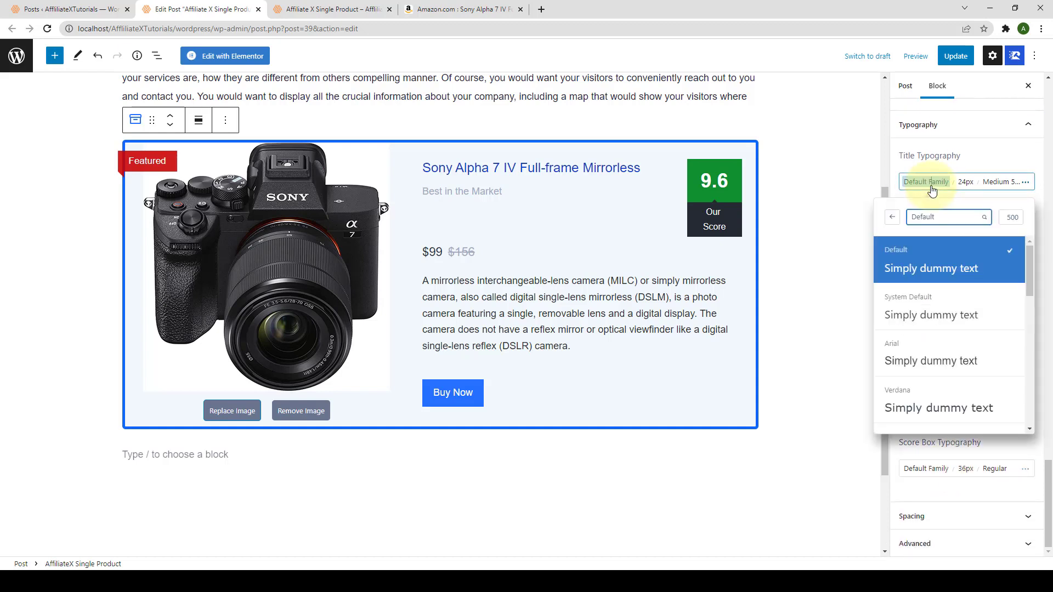
click(1002, 184)
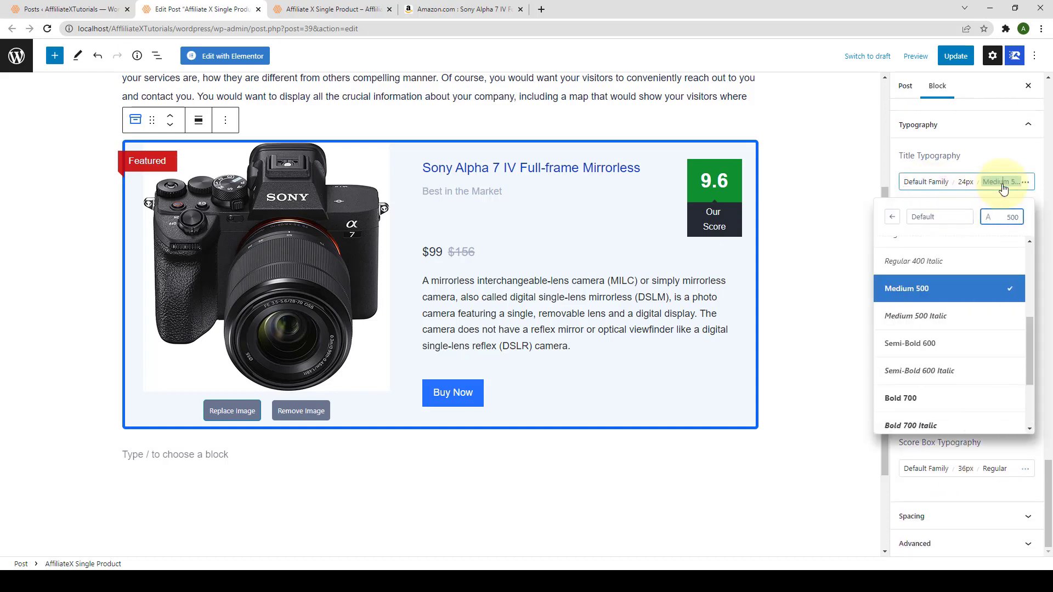
click(965, 186)
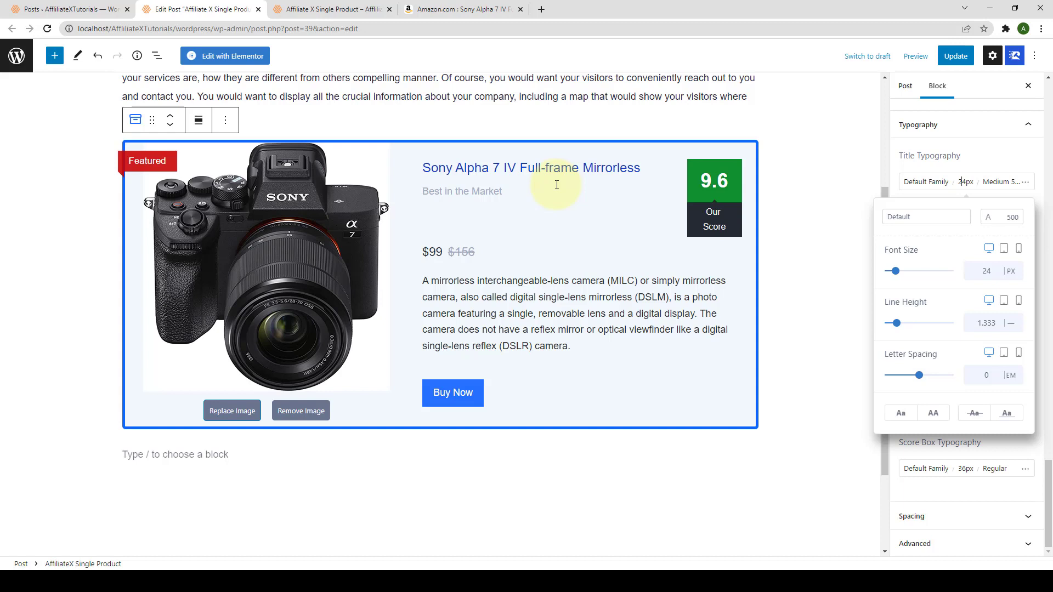
click(897, 275)
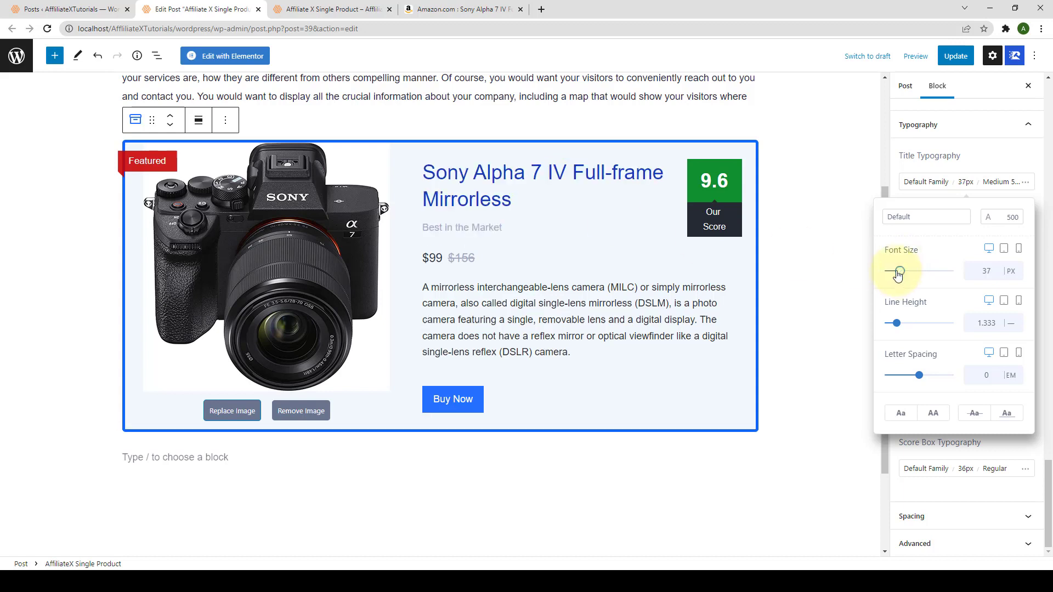
drag(897, 275, 895, 274)
click(995, 146)
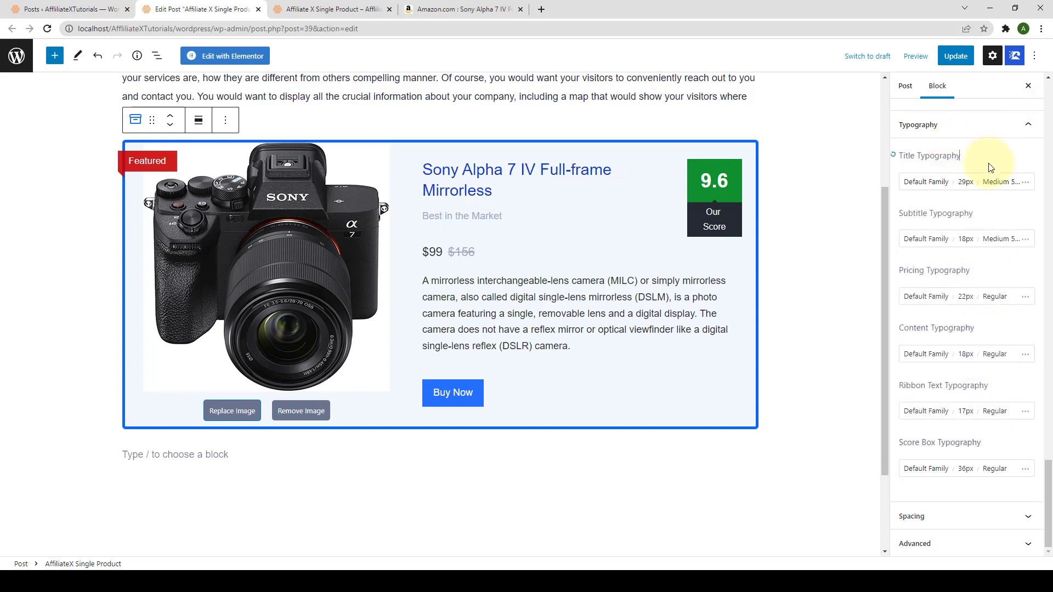
- Set the score box typography's font size to 42 px
click(731, 222)
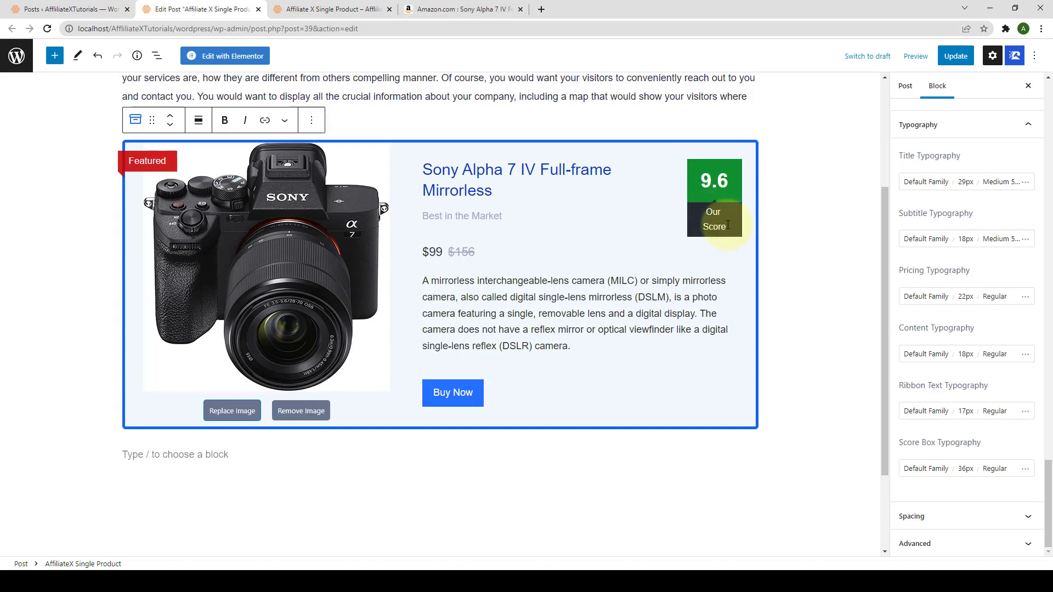
click(965, 468)
click(989, 292)
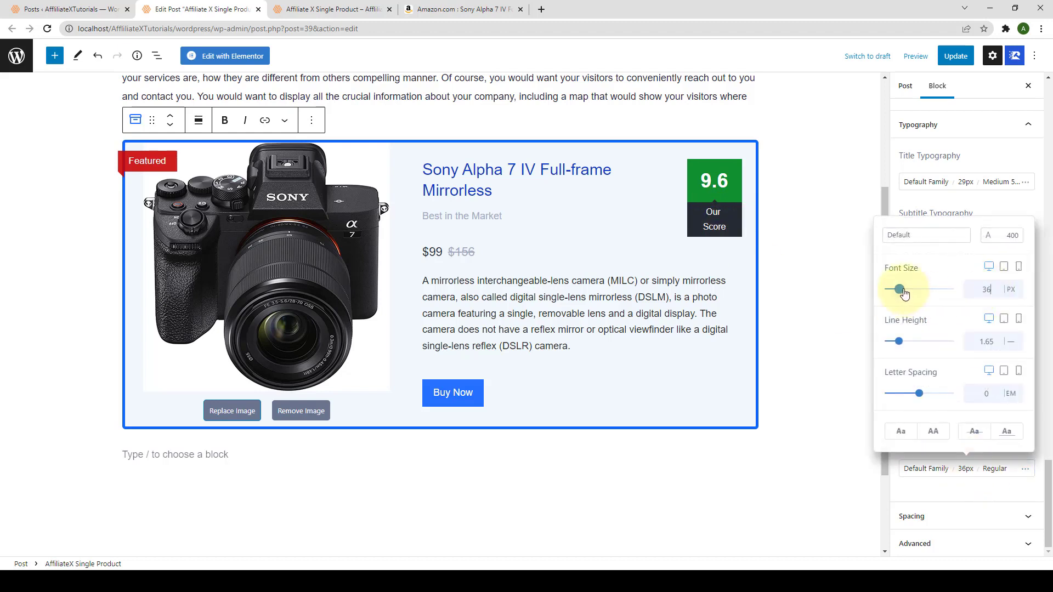
mouse_move(899, 290)
mouse_down()
mouse_move(981, 289)
mouse_move(901, 291)
mouse_up()
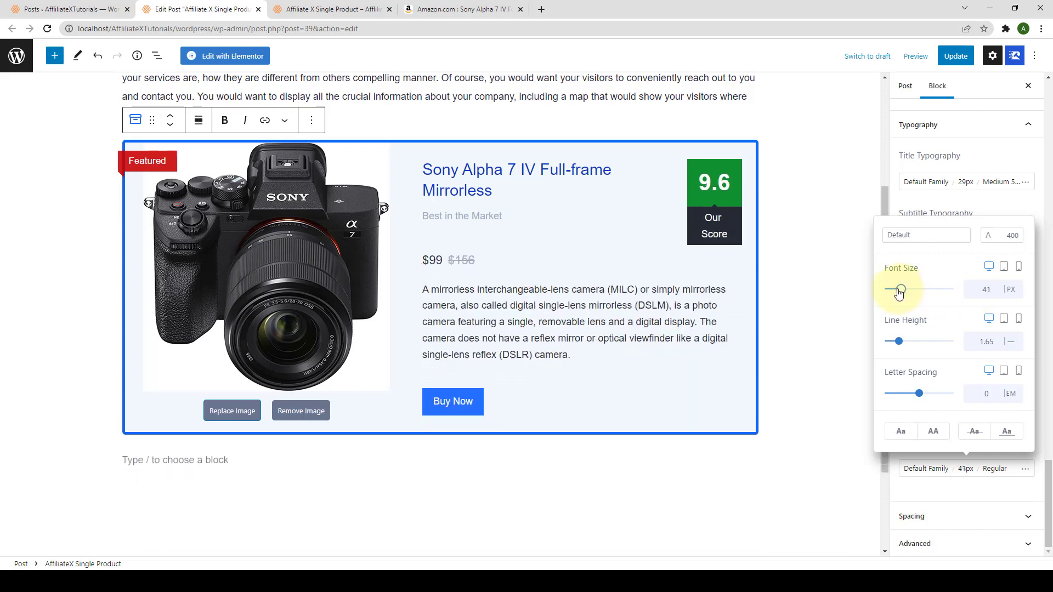
click(994, 293)
click(980, 204)
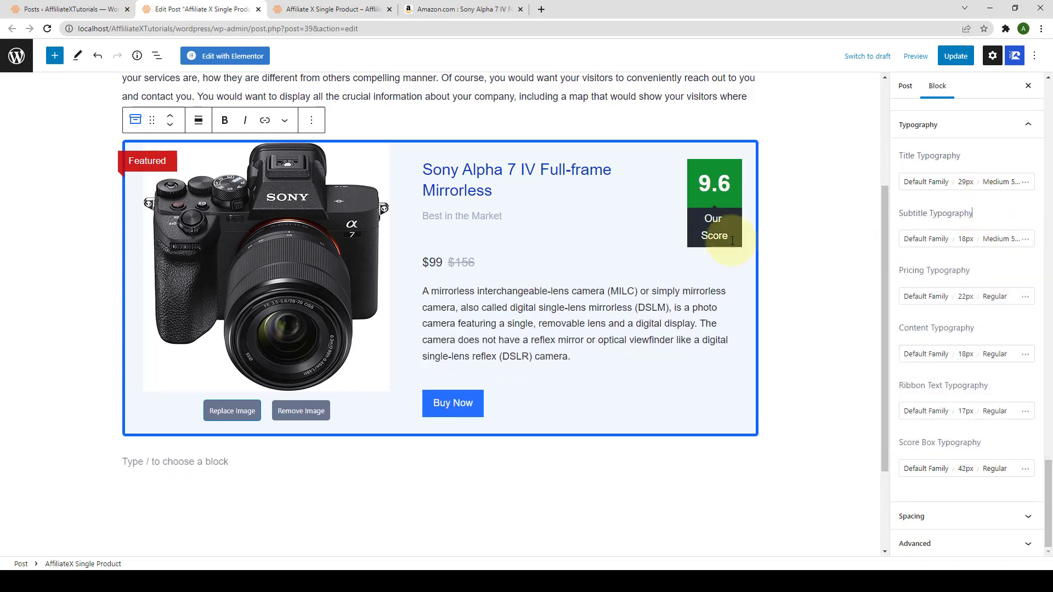
- Examine the product block's margin and padding settings, and select the Buy Now button block
click(963, 516)
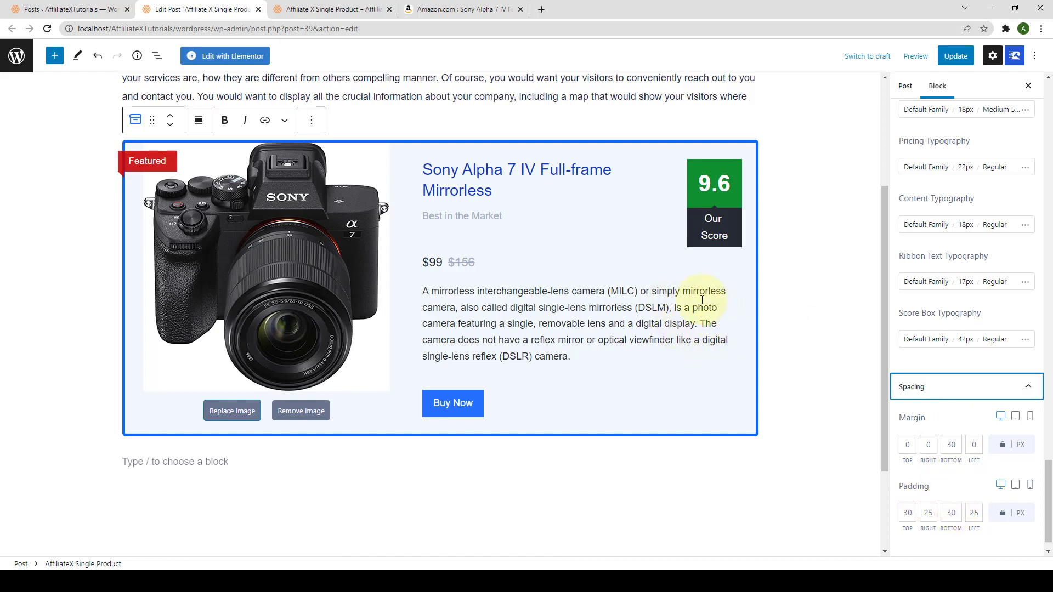
scroll(929, 438, down, 1)
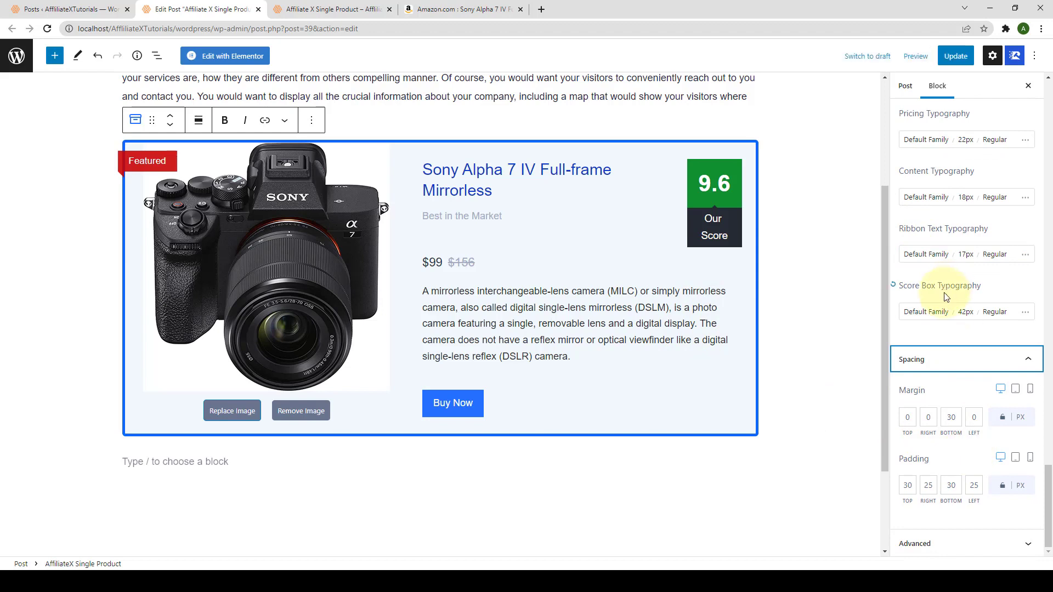
click(478, 417)
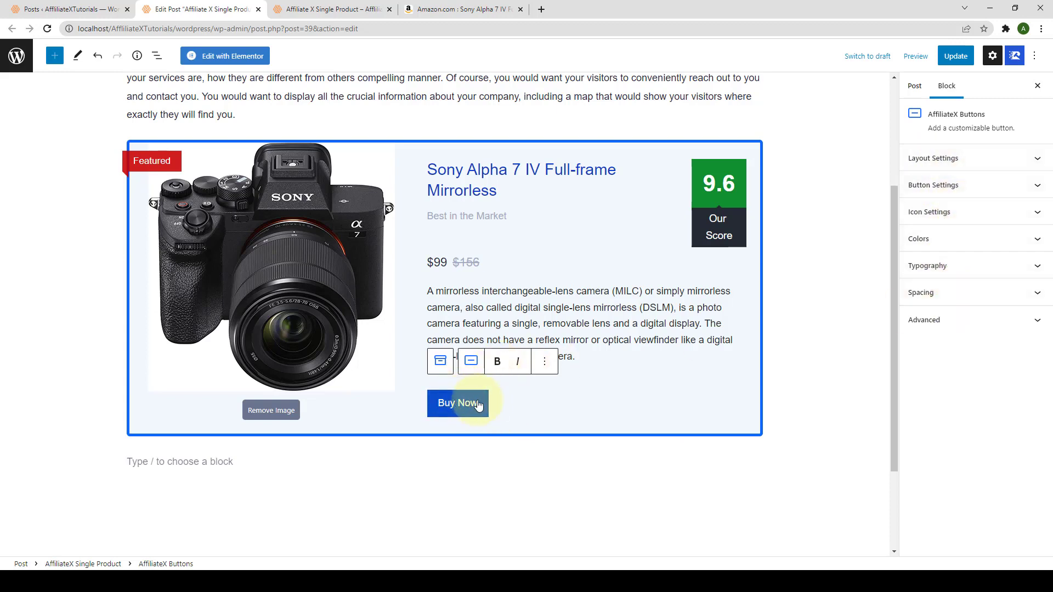
- Try the Price Button layout with the price tag on the left and on the right, and restore the Default Button layout
click(990, 159)
click(983, 214)
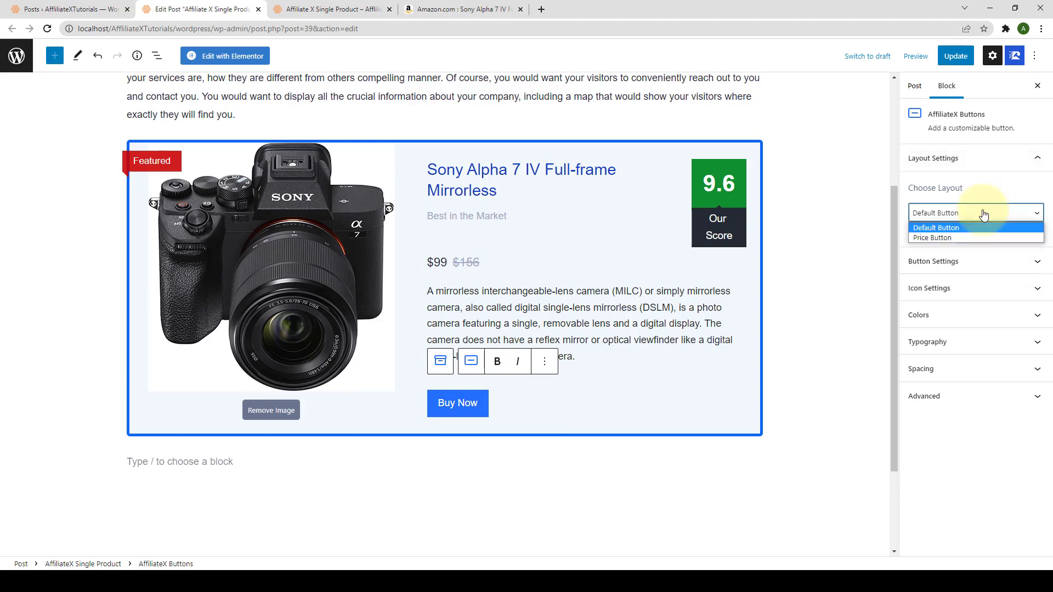
click(940, 238)
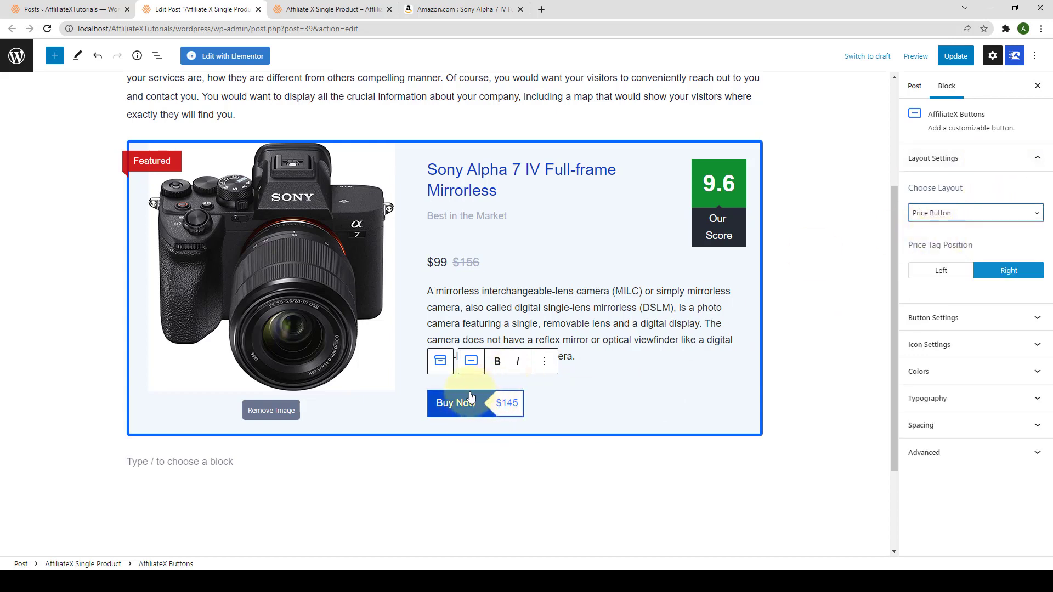
click(941, 272)
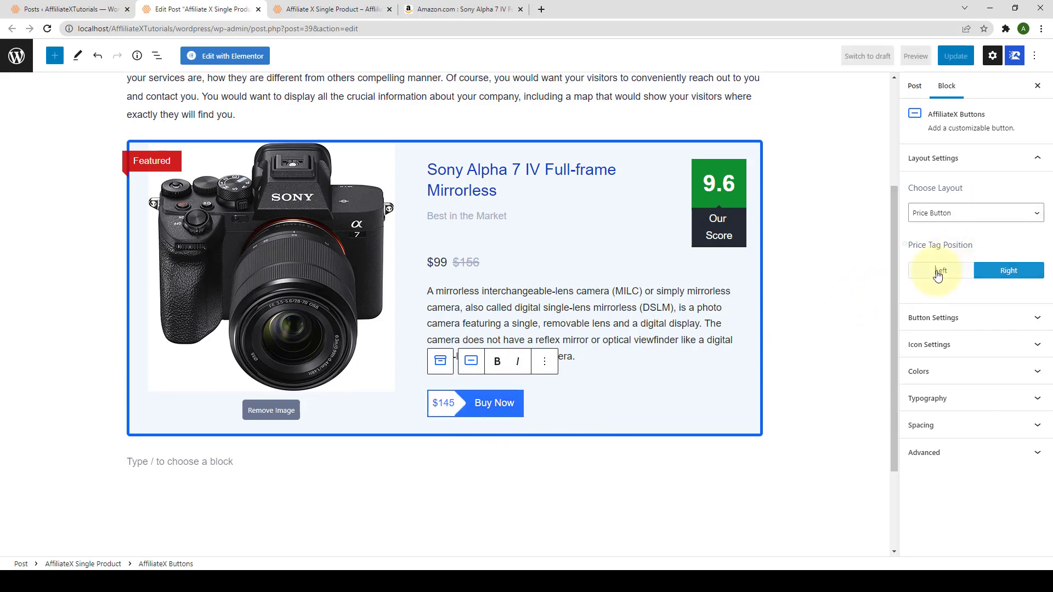
click(993, 273)
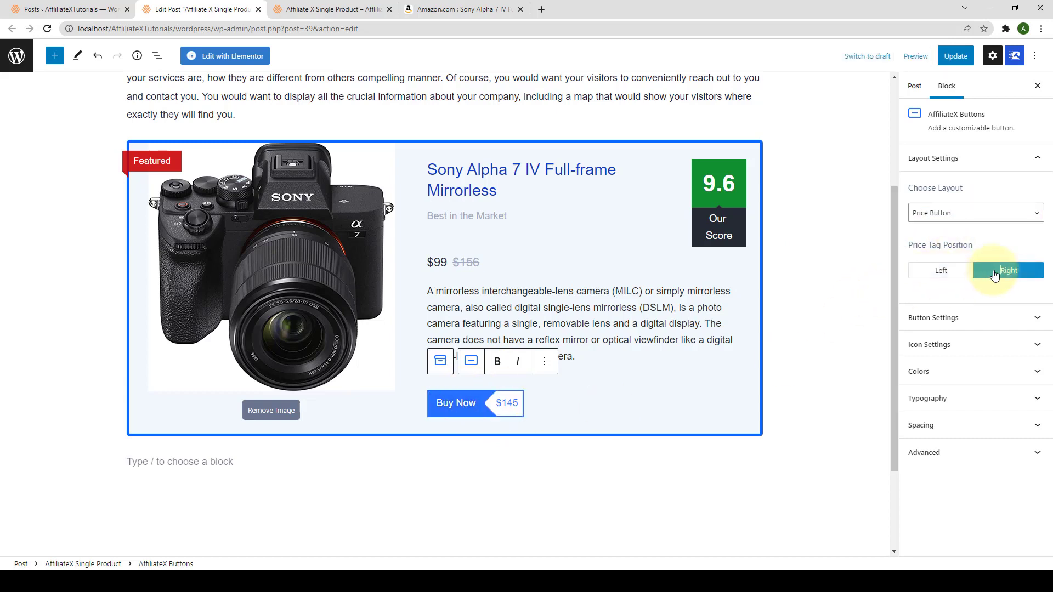
click(997, 223)
click(970, 229)
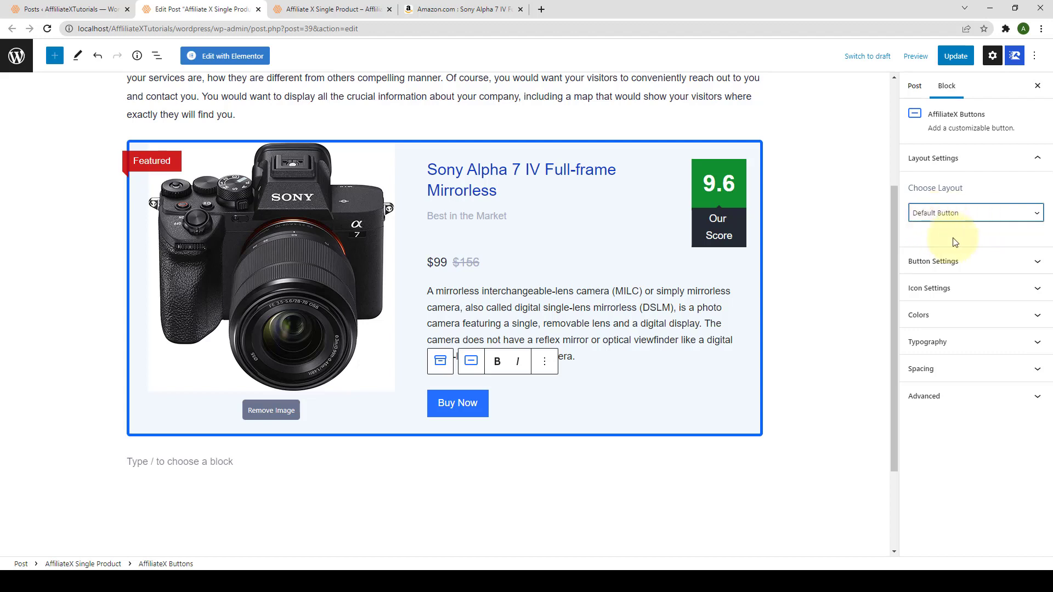
- Examine the Buy Now button's link, border, radius, size, width, alignment and box shadow settings, and collapse the settings sections
click(969, 261)
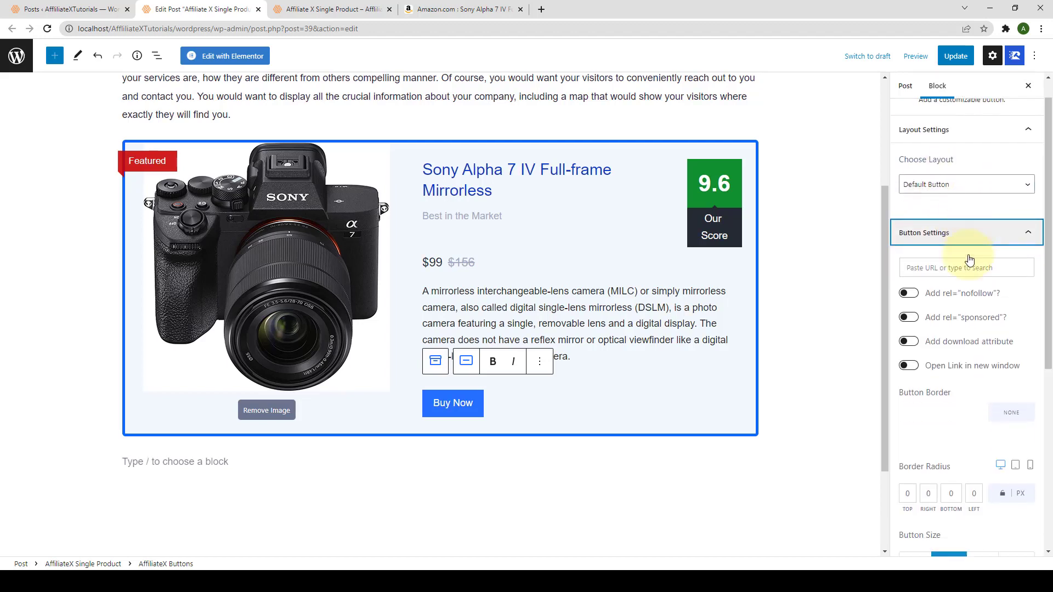
scroll(968, 258, down, 3)
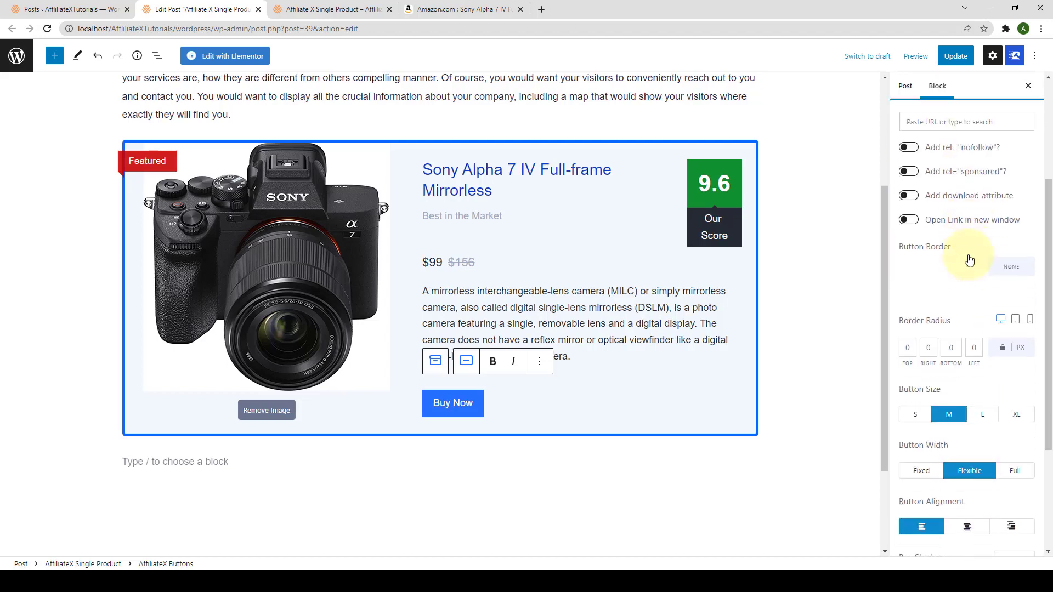
click(907, 123)
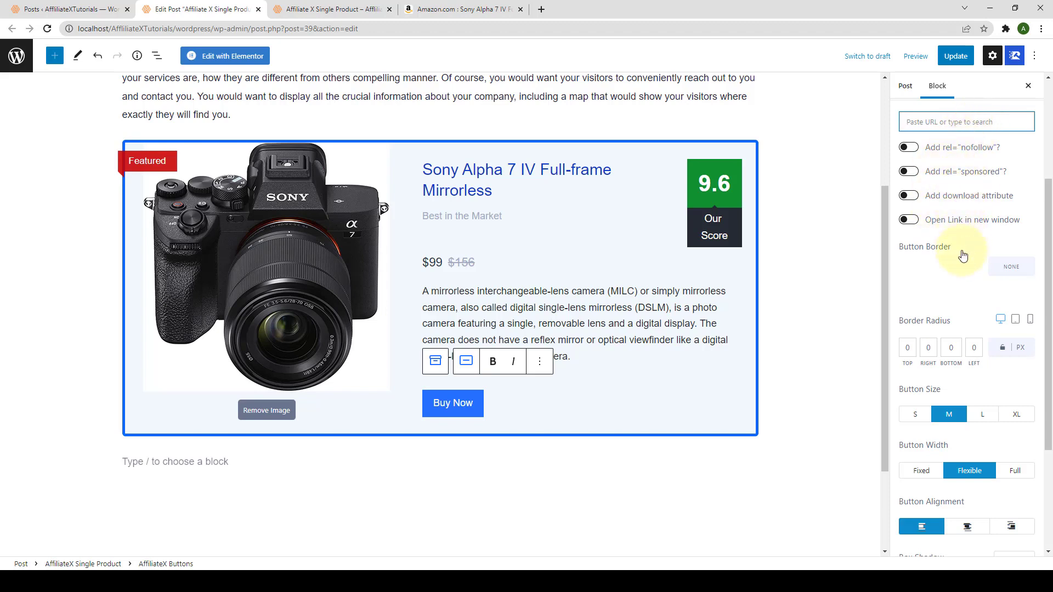
scroll(959, 254, down, 1)
scroll(969, 222, down, 2)
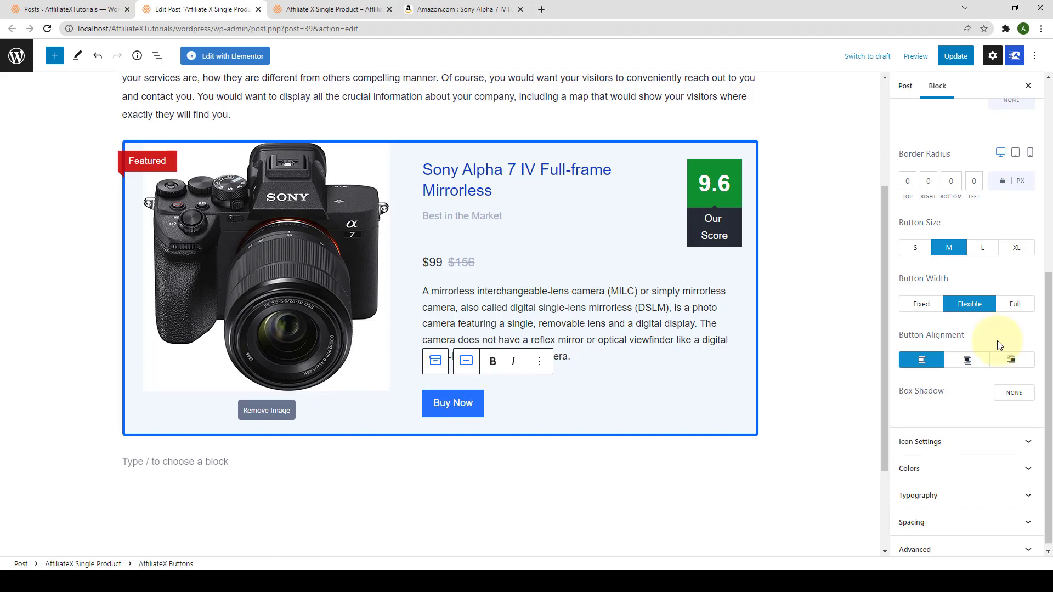
scroll(981, 395, down, 1)
scroll(979, 327, up, 1)
scroll(979, 327, up, 5)
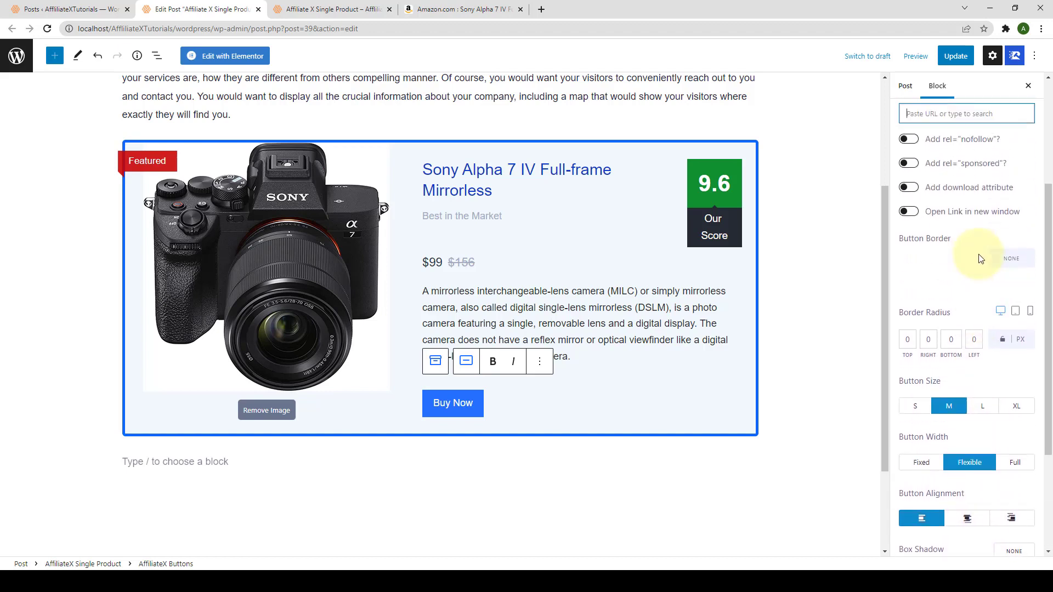
click(1001, 241)
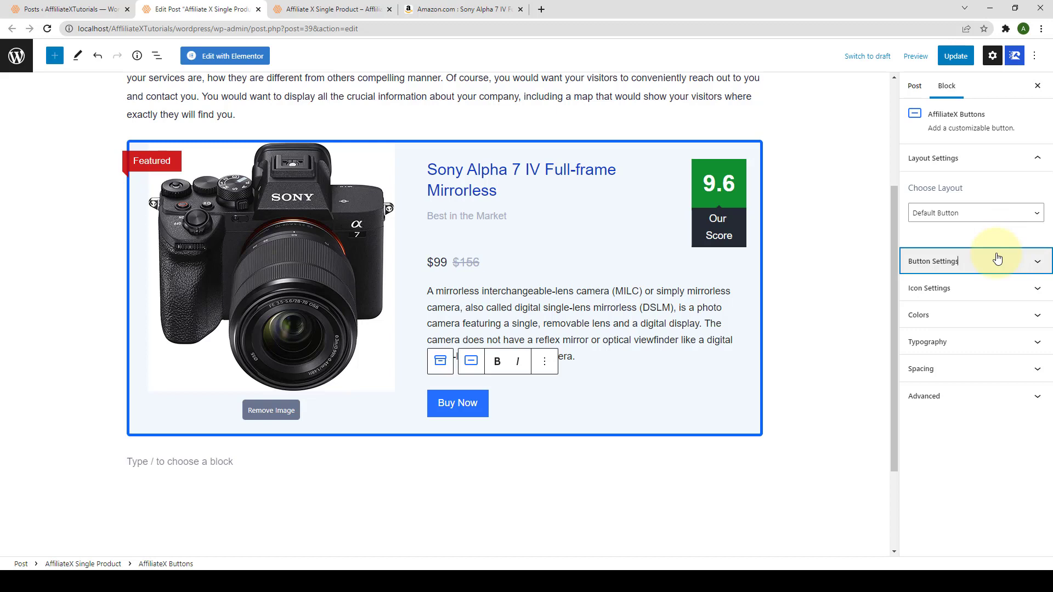
click(1003, 172)
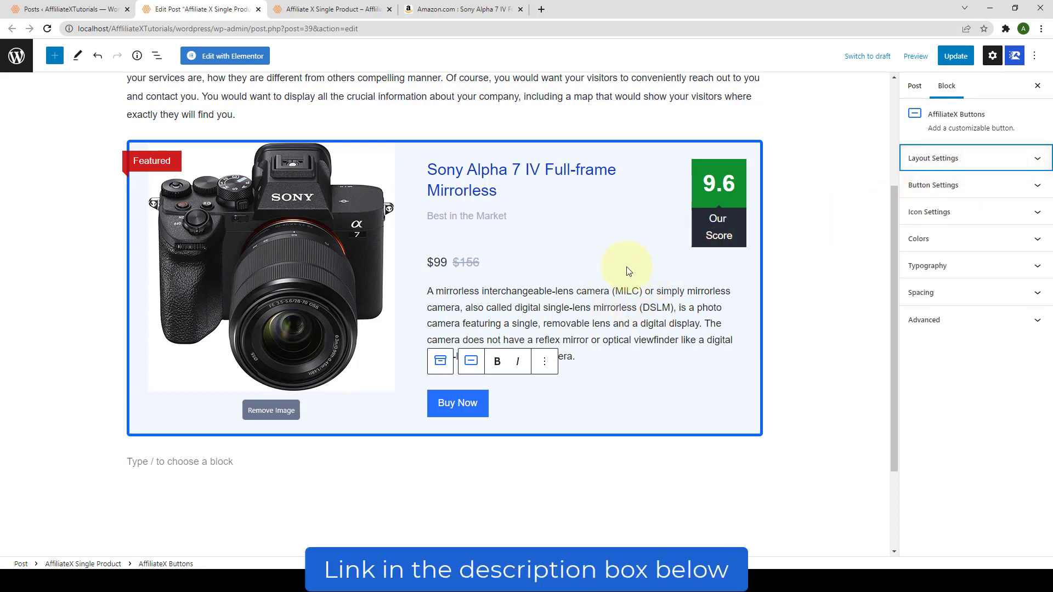
- Update the post, reload its published page and check how the Single Product block is displayed
click(955, 57)
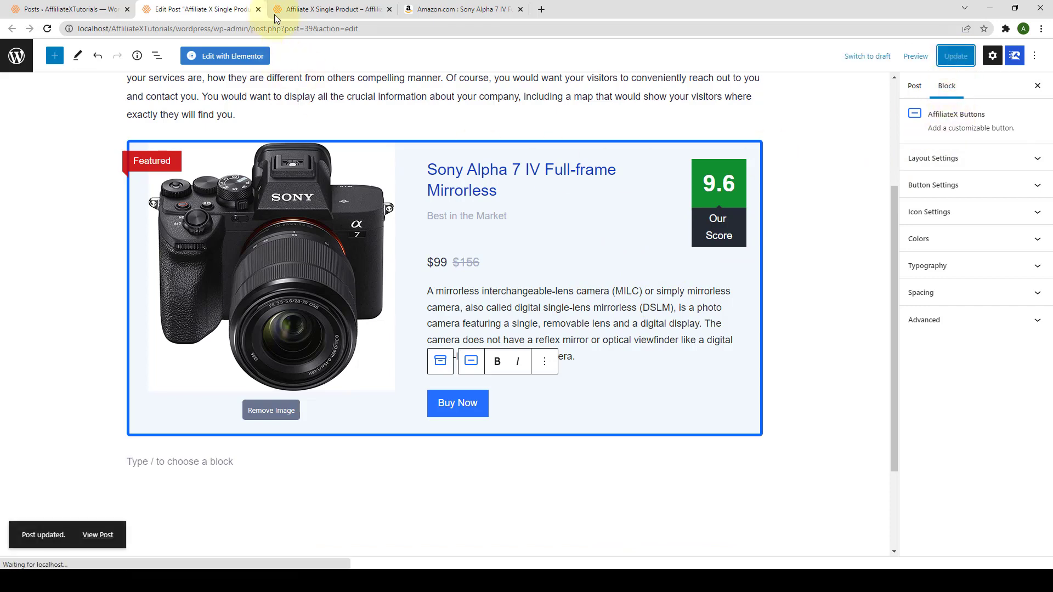
click(301, 4)
scroll(444, 279, down, 1)
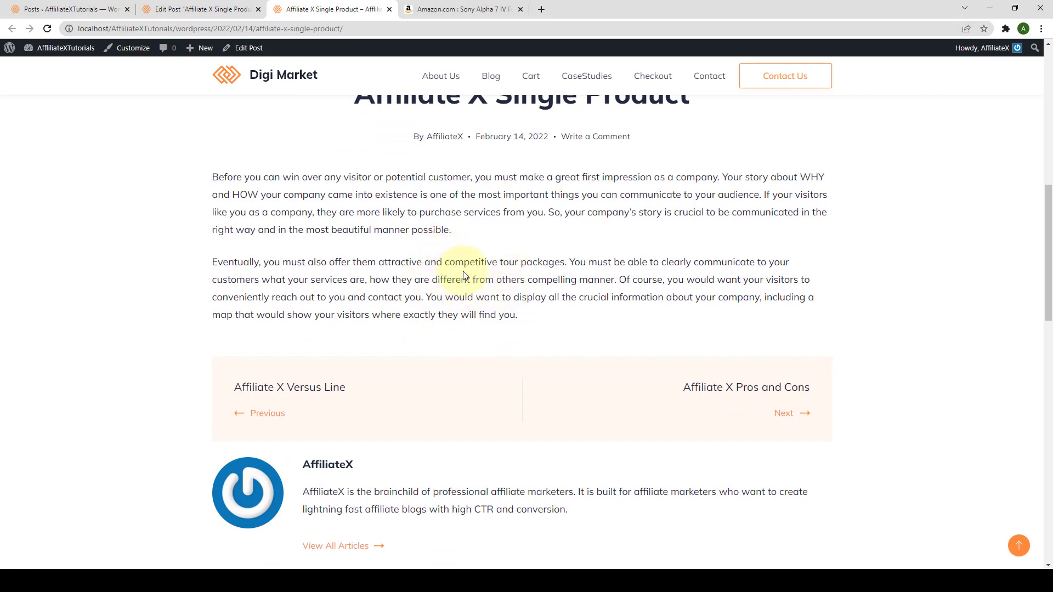
click(47, 28)
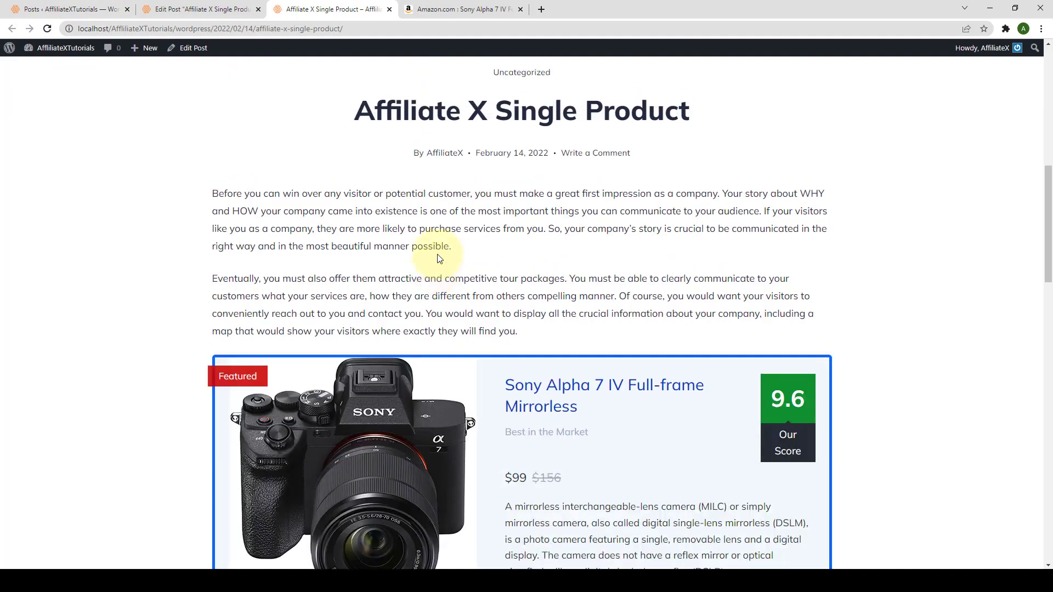
scroll(437, 255, down, 3)
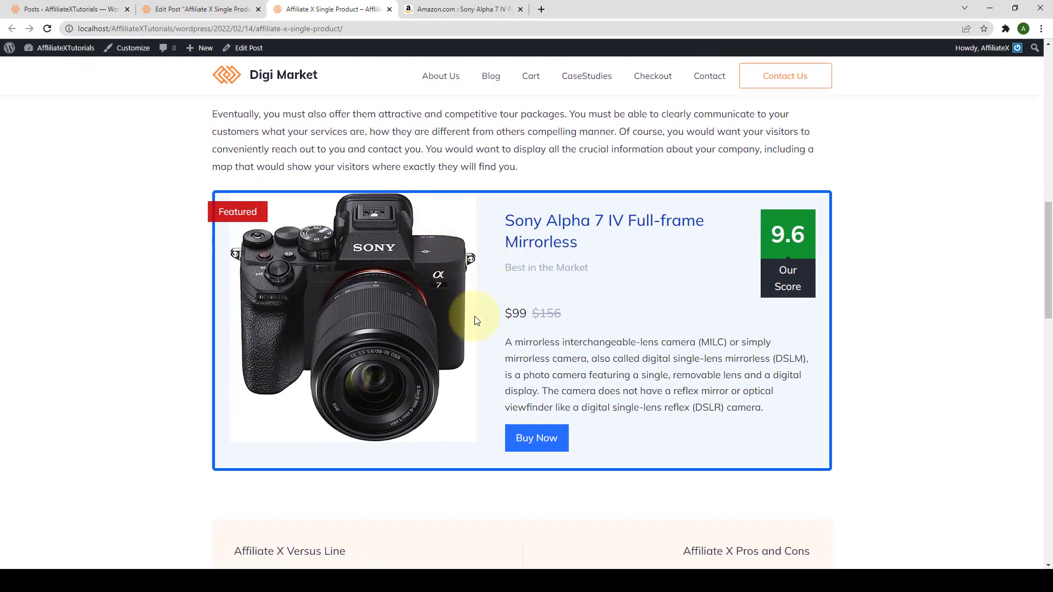